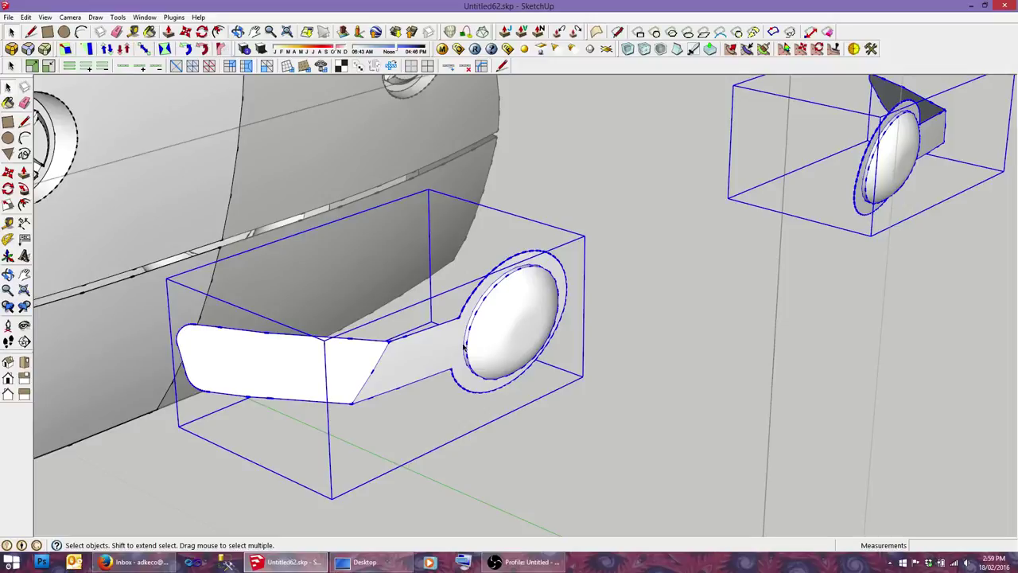
Step: Erase the top and remaining faces of the hollow box under the tail-light arm
{"action": "middle_click_drag", "start_coordinate": [464, 348], "coordinate": [672, 393]}
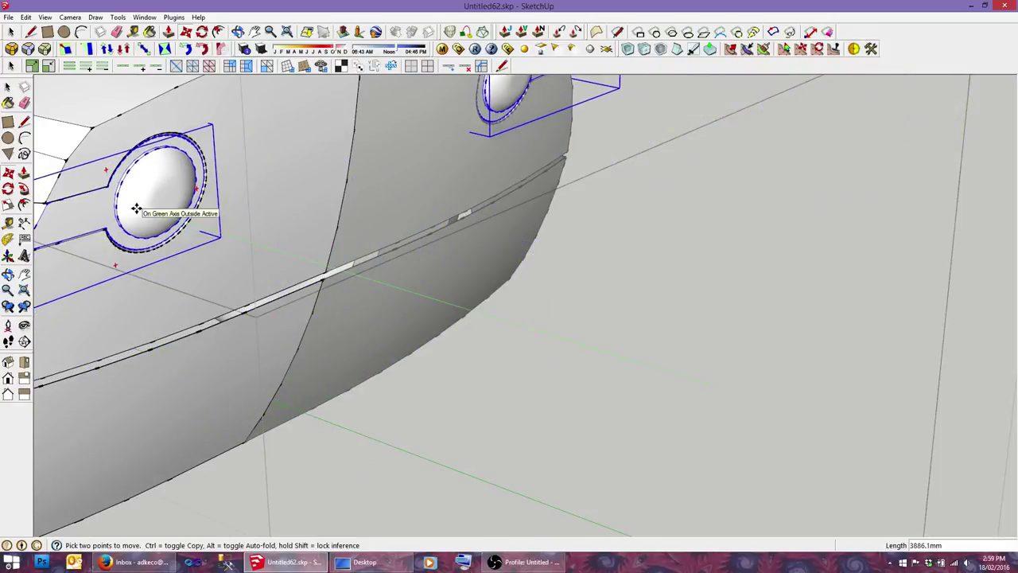
{"action": "mouse_move", "coordinate": [136, 208]}
{"action": "middle_mouse_down"}
{"action": "mouse_move", "coordinate": [422, 215]}
{"action": "mouse_move", "coordinate": [329, 183]}
{"action": "mouse_move", "coordinate": [373, 164]}
{"action": "mouse_move", "coordinate": [448, 229]}
{"action": "mouse_move", "coordinate": [677, 234]}
{"action": "mouse_move", "coordinate": [507, 257]}
{"action": "mouse_move", "coordinate": [598, 257]}
{"action": "mouse_move", "coordinate": [535, 281]}
{"action": "middle_mouse_up"}
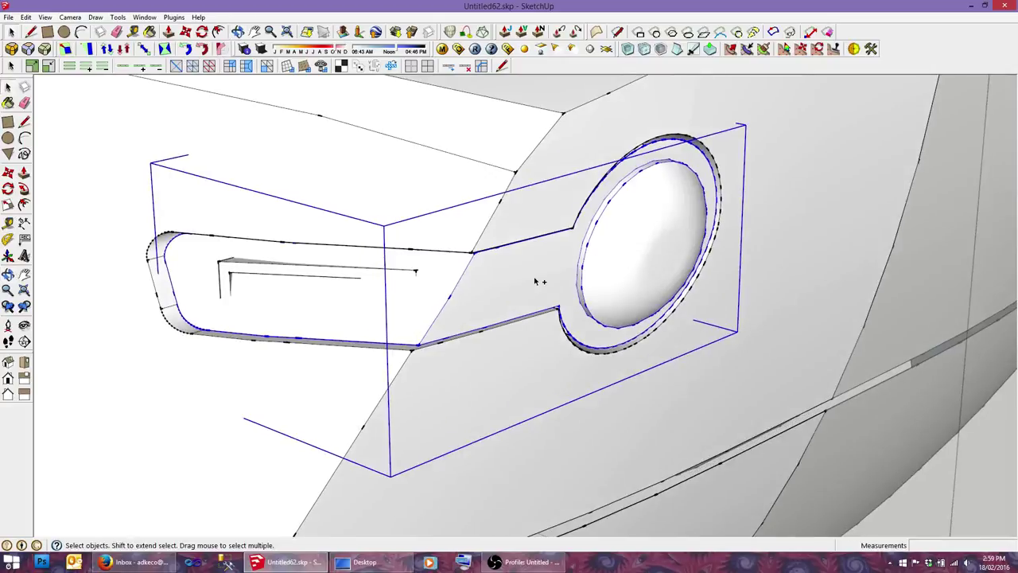
{"action": "scroll", "coordinate": [538, 281], "scroll_direction": "down", "scroll_amount": 3}
{"action": "scroll", "coordinate": [424, 291], "scroll_direction": "up", "scroll_amount": 3}
{"action": "left_click", "coordinate": [440, 247]}
{"action": "mouse_move", "coordinate": [440, 247]}
{"action": "middle_mouse_down"}
{"action": "mouse_move", "coordinate": [439, 273]}
{"action": "mouse_move", "coordinate": [412, 285]}
{"action": "mouse_move", "coordinate": [427, 323]}
{"action": "mouse_move", "coordinate": [434, 263]}
{"action": "middle_mouse_up"}
{"action": "right_click", "coordinate": [434, 263]}
{"action": "left_click", "coordinate": [459, 284]}
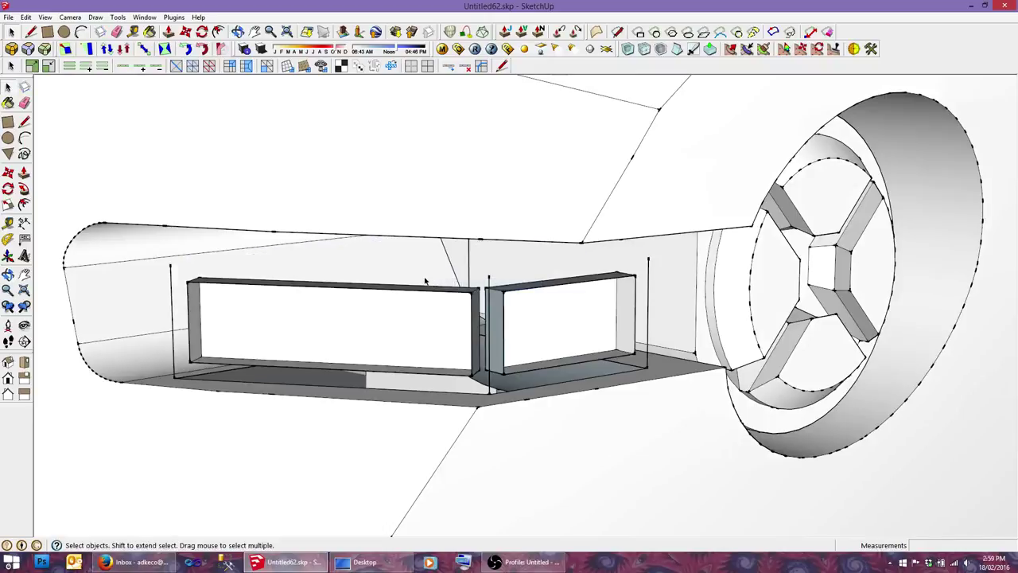
{"action": "key", "text": "space"}
{"action": "left_click", "coordinate": [308, 320]}
{"action": "right_click", "coordinate": [547, 329]}
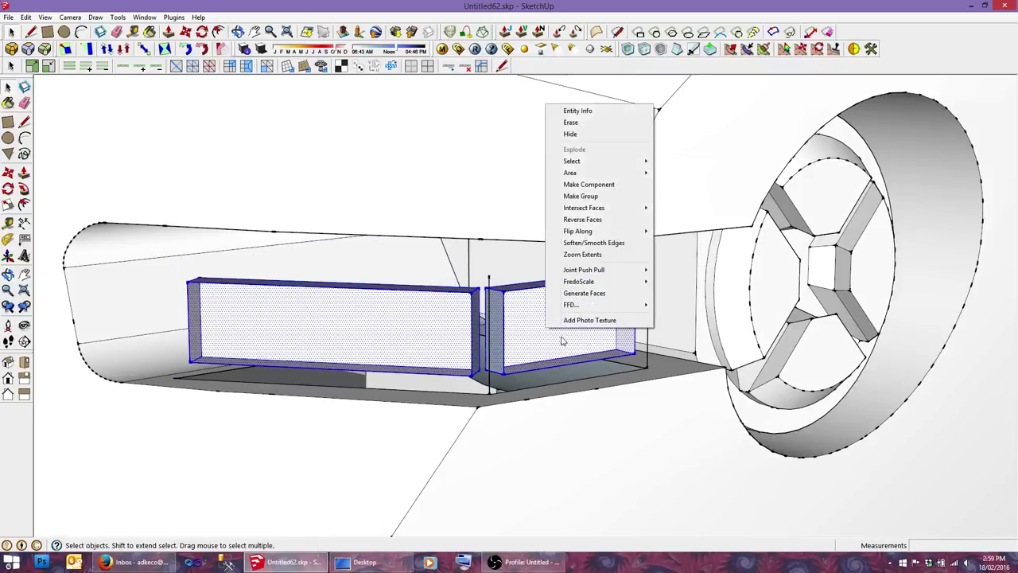
{"action": "left_click", "coordinate": [571, 123]}
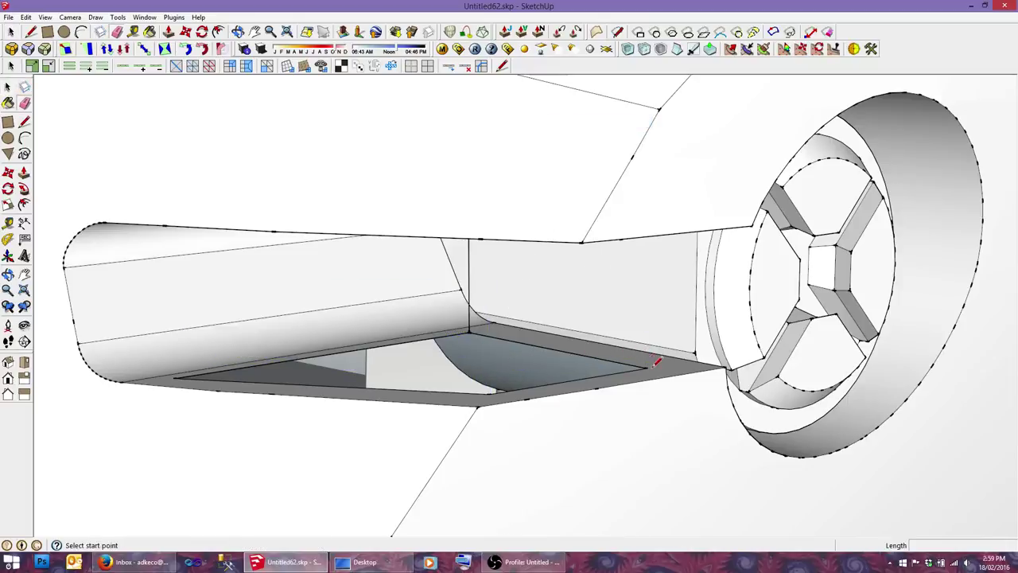
Step: Seal the opening with one flat underside face and erase the leftover edges
{"action": "left_click", "coordinate": [471, 331]}
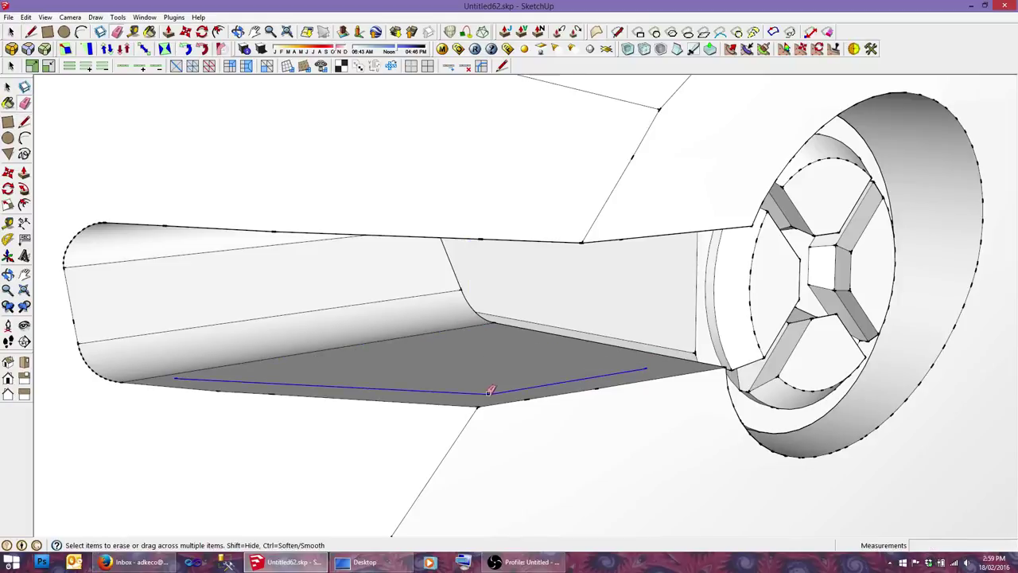
{"action": "scroll", "coordinate": [472, 368], "scroll_direction": "down", "scroll_amount": 5}
{"action": "scroll", "coordinate": [472, 364], "scroll_direction": "down", "scroll_amount": 3}
{"action": "middle_click_drag", "start_coordinate": [473, 363], "coordinate": [557, 345]}
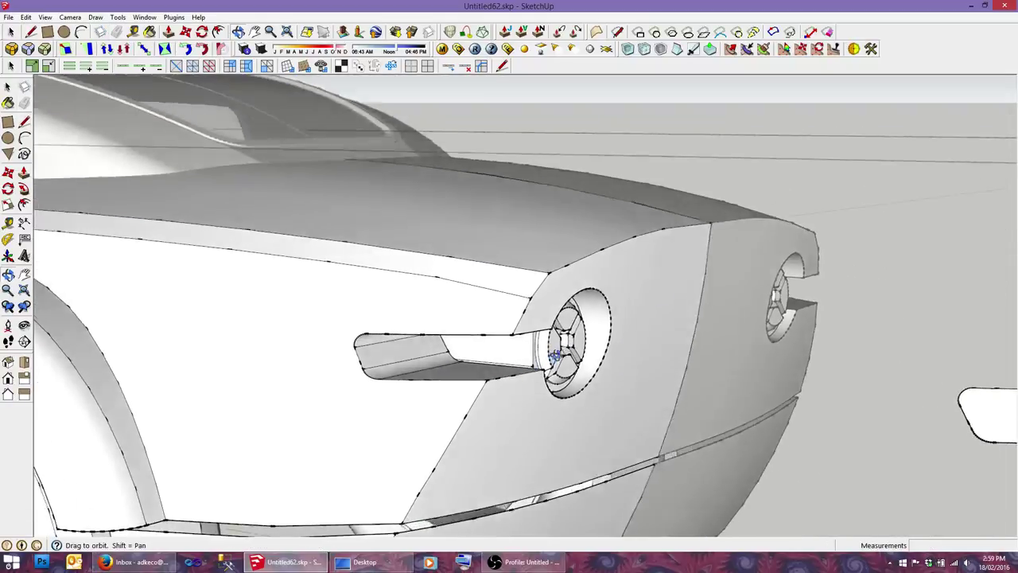
{"action": "scroll", "coordinate": [557, 345], "scroll_direction": "up", "scroll_amount": 3}
{"action": "scroll", "coordinate": [366, 302], "scroll_direction": "down", "scroll_amount": 3}
{"action": "scroll", "coordinate": [517, 344], "scroll_direction": "up", "scroll_amount": 3}
{"action": "key", "text": "e"}
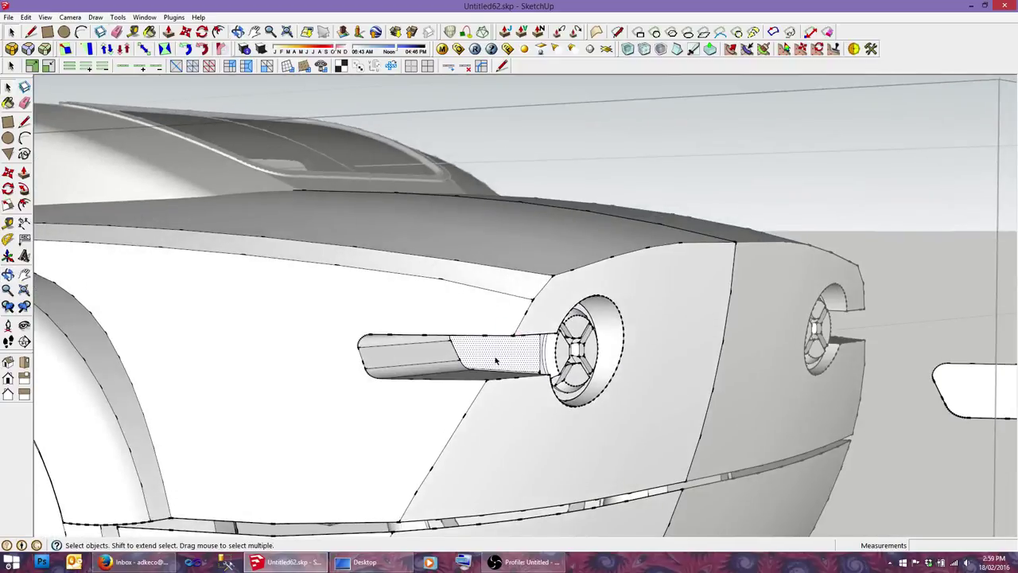
{"action": "scroll", "coordinate": [495, 360], "scroll_direction": "up", "scroll_amount": 3}
{"action": "scroll", "coordinate": [480, 366], "scroll_direction": "up", "scroll_amount": 2}
Step: Inset the arm face, draw a guide line, and push the face out about 454mm
{"action": "middle_click_drag", "start_coordinate": [486, 359], "coordinate": [525, 326]}
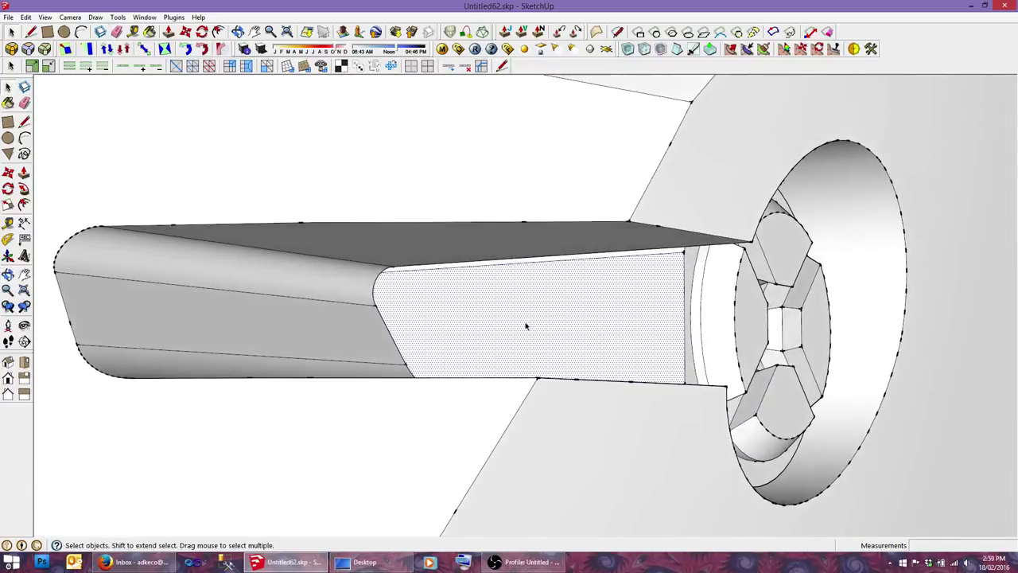
{"action": "left_click", "coordinate": [539, 280]}
{"action": "key", "text": "l"}
{"action": "mouse_move", "coordinate": [520, 311]}
{"action": "middle_mouse_down"}
{"action": "mouse_move", "coordinate": [460, 354]}
{"action": "mouse_move", "coordinate": [432, 334]}
{"action": "mouse_move", "coordinate": [406, 284]}
{"action": "middle_mouse_up"}
{"action": "left_click", "coordinate": [444, 366]}
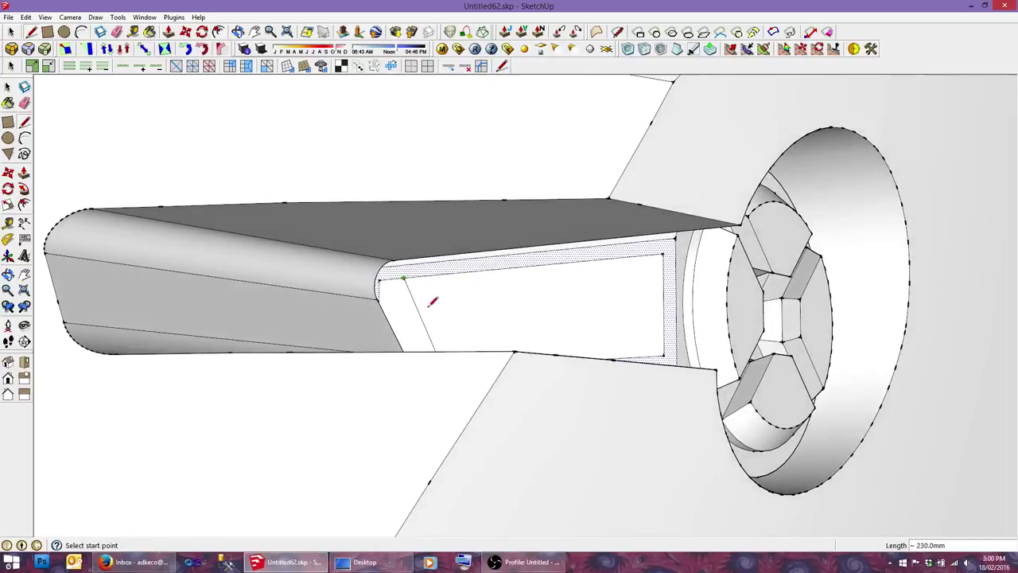
{"action": "mouse_move", "coordinate": [512, 319]}
{"action": "middle_mouse_down"}
{"action": "mouse_move", "coordinate": [464, 347]}
{"action": "mouse_move", "coordinate": [491, 376]}
{"action": "middle_mouse_up"}
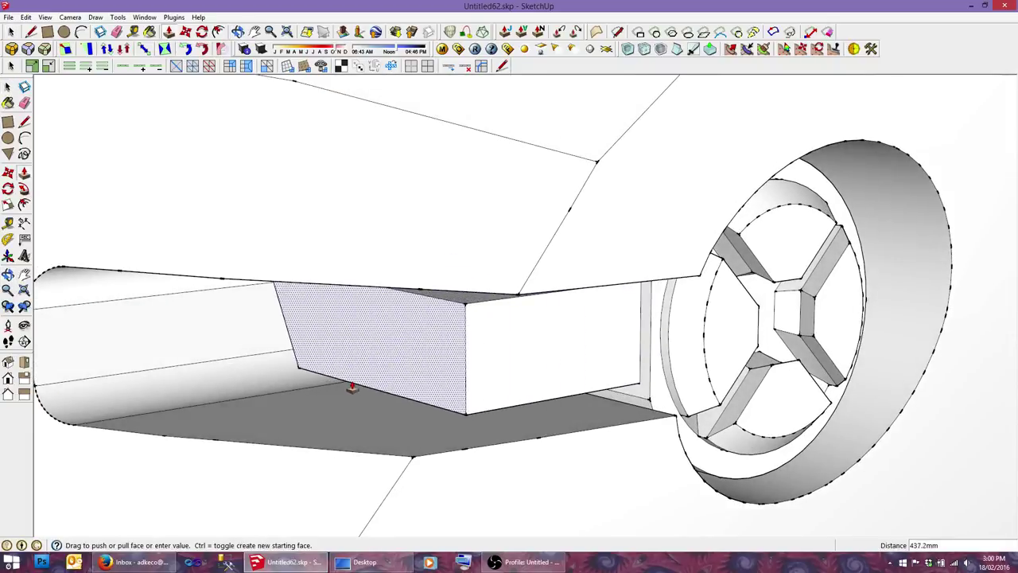
{"action": "mouse_move", "coordinate": [350, 387]}
{"action": "middle_mouse_down"}
{"action": "mouse_move", "coordinate": [358, 382]}
{"action": "mouse_move", "coordinate": [193, 357]}
{"action": "mouse_move", "coordinate": [264, 321]}
{"action": "mouse_move", "coordinate": [557, 357]}
{"action": "mouse_move", "coordinate": [479, 361]}
{"action": "mouse_move", "coordinate": [484, 341]}
{"action": "mouse_move", "coordinate": [742, 344]}
{"action": "mouse_move", "coordinate": [761, 387]}
{"action": "mouse_move", "coordinate": [527, 398]}
{"action": "mouse_move", "coordinate": [690, 410]}
{"action": "mouse_move", "coordinate": [573, 466]}
{"action": "mouse_move", "coordinate": [566, 457]}
{"action": "mouse_move", "coordinate": [598, 371]}
{"action": "mouse_move", "coordinate": [468, 376]}
{"action": "mouse_move", "coordinate": [549, 382]}
{"action": "mouse_move", "coordinate": [535, 414]}
{"action": "middle_mouse_up"}
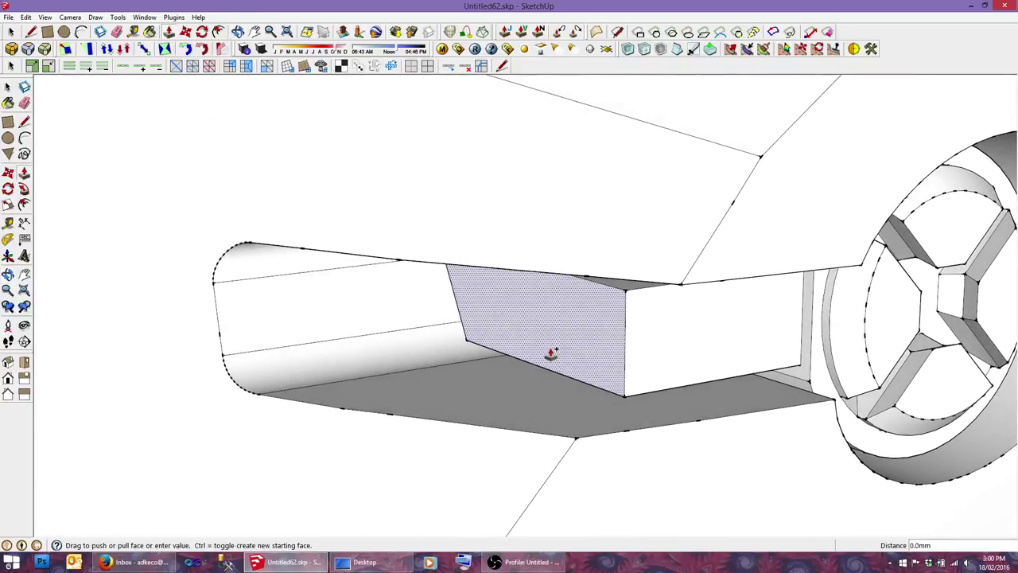
{"action": "left_click_drag", "start_coordinate": [551, 352], "coordinate": [344, 386]}
{"action": "key", "text": "space"}
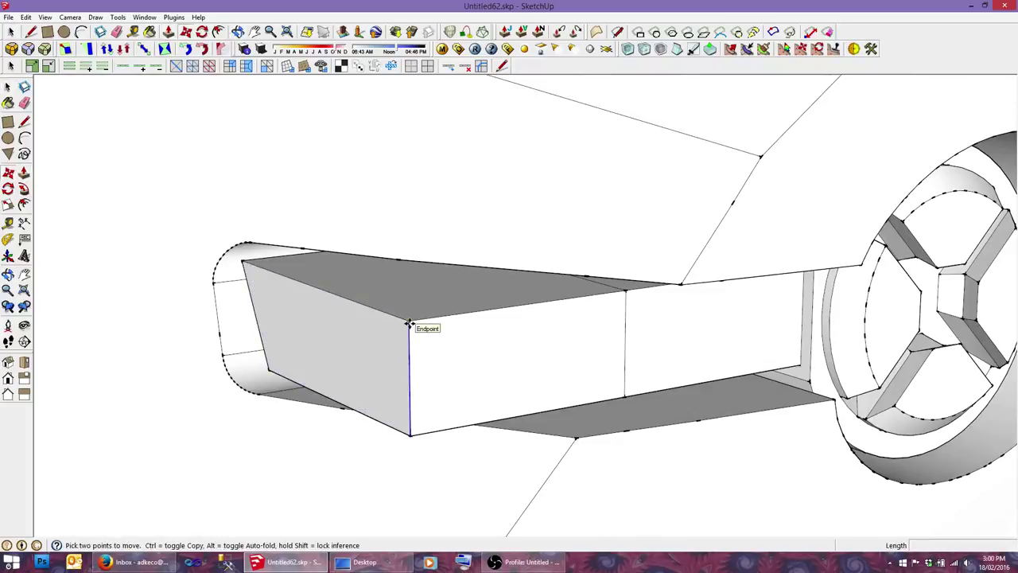
Step: Try moving a box corner, undo that move, and cancel the corner rounding
{"action": "left_click", "coordinate": [409, 324]}
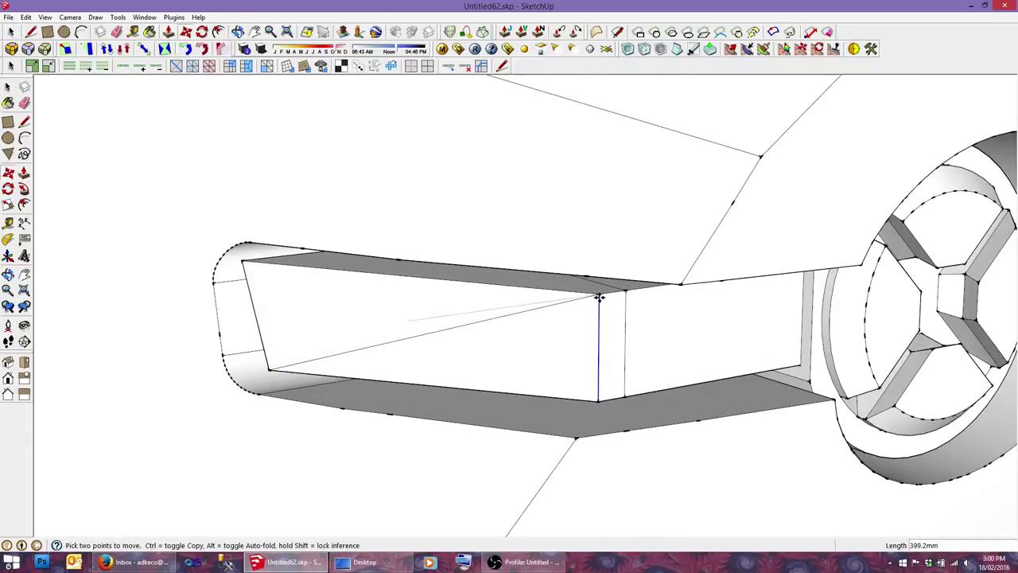
{"action": "middle_click_drag", "start_coordinate": [358, 289], "coordinate": [368, 309]}
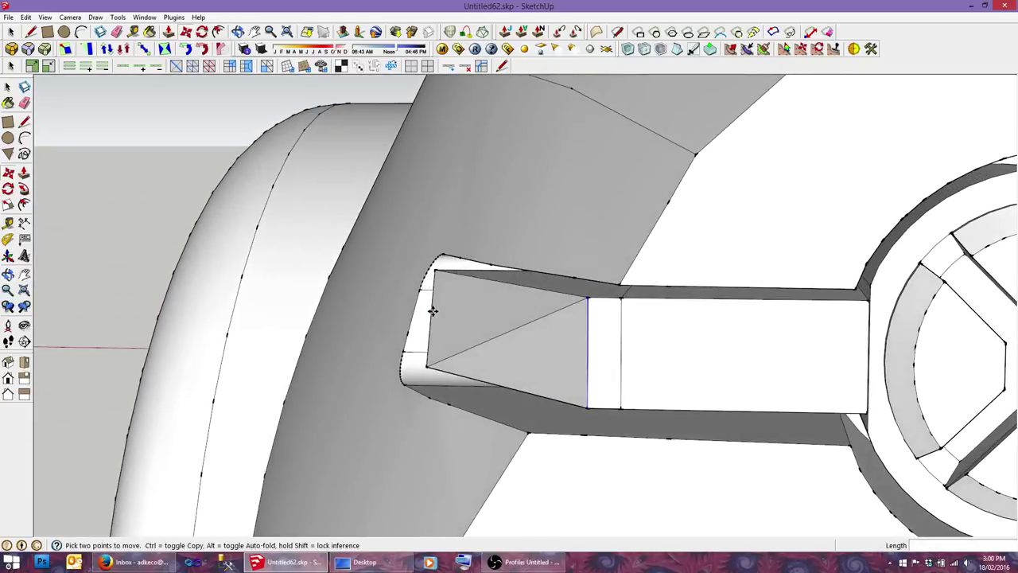
{"action": "key", "text": "ctrl+z"}
{"action": "mouse_move", "coordinate": [472, 329]}
{"action": "middle_mouse_down"}
{"action": "mouse_move", "coordinate": [602, 358]}
{"action": "mouse_move", "coordinate": [561, 335]}
{"action": "mouse_move", "coordinate": [698, 343]}
{"action": "mouse_move", "coordinate": [528, 343]}
{"action": "mouse_move", "coordinate": [564, 344]}
{"action": "middle_mouse_up"}
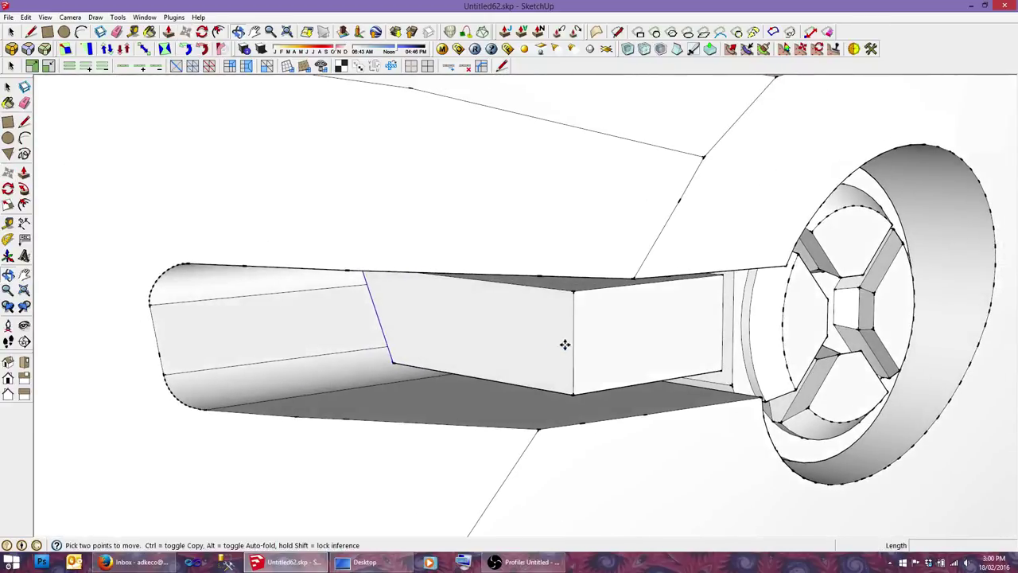
{"action": "left_click", "coordinate": [11, 48]}
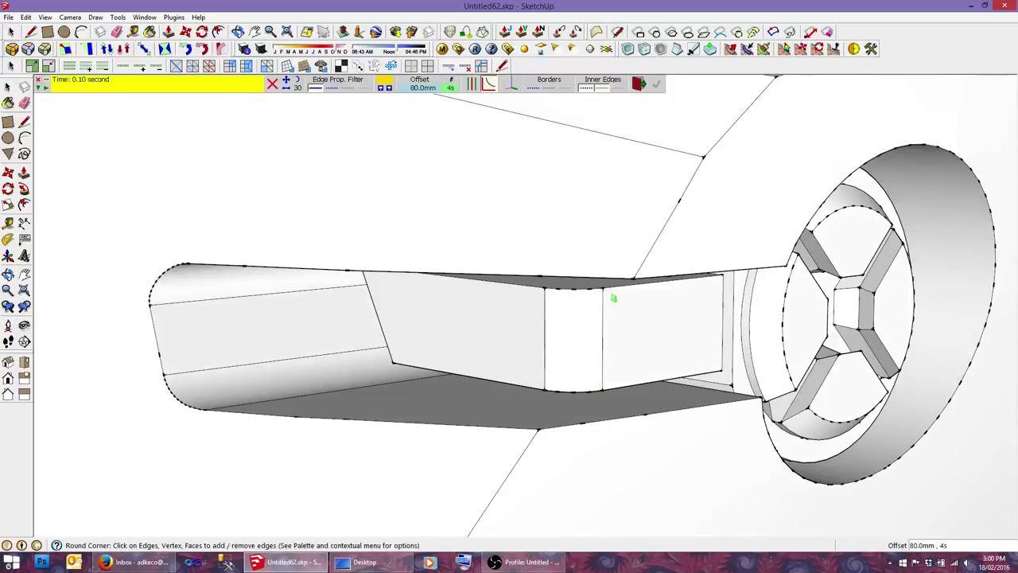
{"action": "key", "text": "space"}
{"action": "scroll", "coordinate": [614, 298], "scroll_direction": "down", "scroll_amount": 5}
Step: Select the right tail-light assembly at the car's rear
{"action": "mouse_move", "coordinate": [614, 298]}
{"action": "middle_mouse_down"}
{"action": "mouse_move", "coordinate": [315, 273]}
{"action": "mouse_move", "coordinate": [491, 323]}
{"action": "mouse_move", "coordinate": [643, 279]}
{"action": "mouse_move", "coordinate": [469, 295]}
{"action": "mouse_move", "coordinate": [486, 298]}
{"action": "middle_mouse_up"}
{"action": "left_click", "coordinate": [746, 334]}
{"action": "scroll", "coordinate": [771, 331], "scroll_direction": "up", "scroll_amount": 2}
{"action": "scroll", "coordinate": [795, 329], "scroll_direction": "up", "scroll_amount": 2}
Step: Move the tail-light assemblies onto the car's rear body
{"action": "key", "text": "m"}
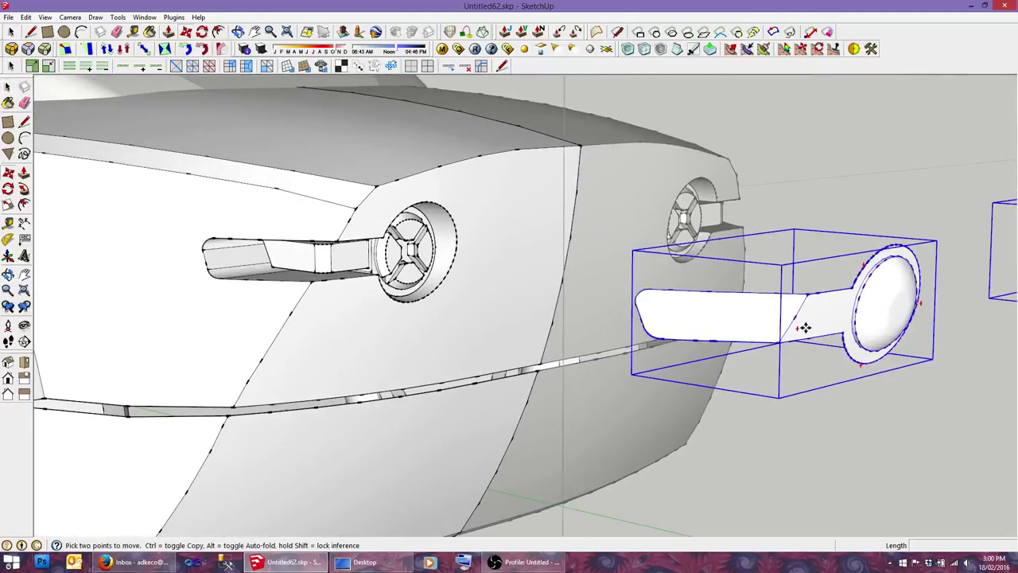
{"action": "left_click", "coordinate": [805, 327]}
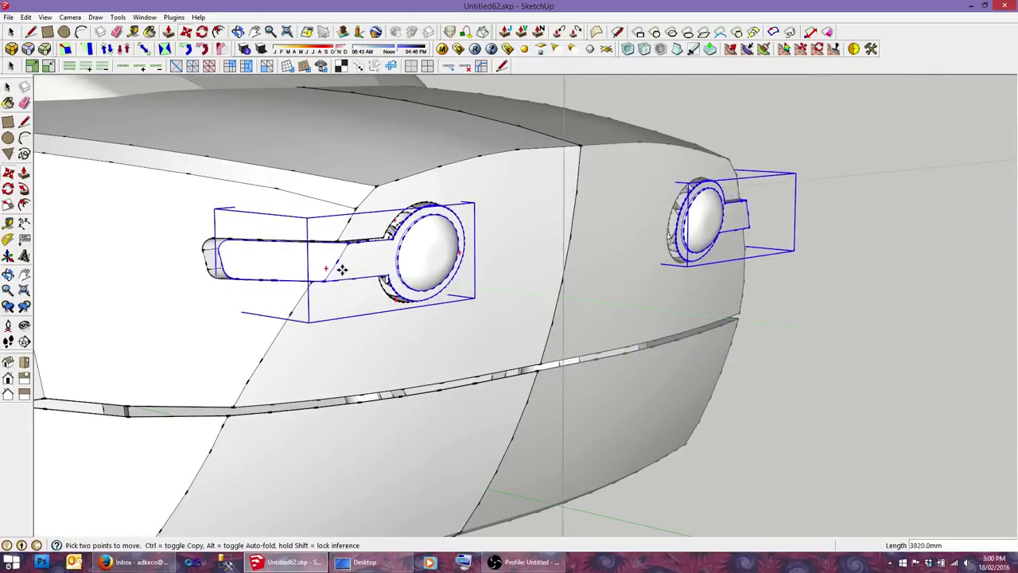
{"action": "scroll", "coordinate": [336, 271], "scroll_direction": "up", "scroll_amount": 3}
{"action": "scroll", "coordinate": [337, 270], "scroll_direction": "up", "scroll_amount": 3}
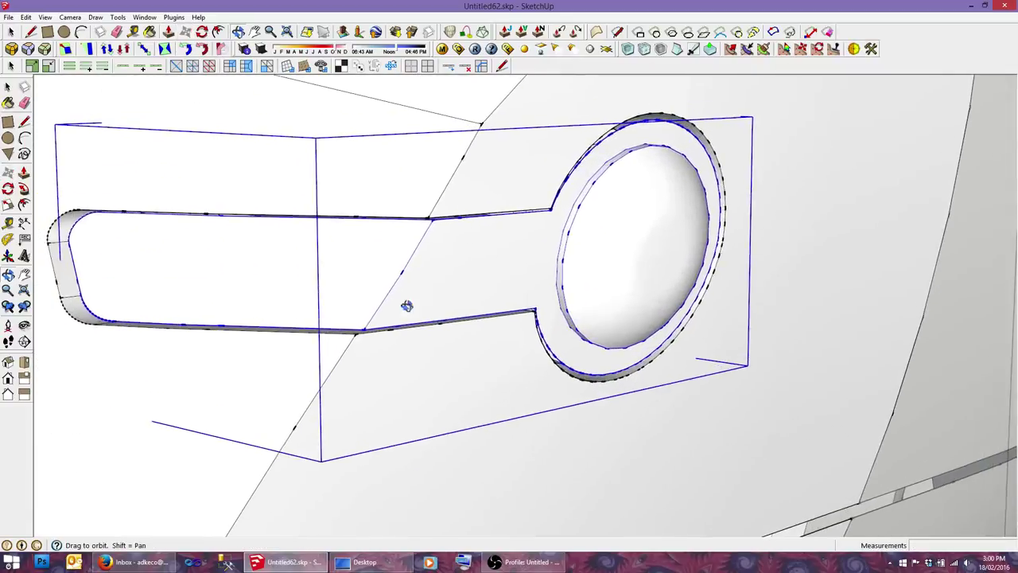
{"action": "mouse_move", "coordinate": [405, 302]}
{"action": "middle_mouse_down"}
{"action": "mouse_move", "coordinate": [182, 309]}
{"action": "mouse_move", "coordinate": [216, 282]}
{"action": "mouse_move", "coordinate": [473, 273]}
{"action": "mouse_move", "coordinate": [653, 288]}
{"action": "mouse_move", "coordinate": [422, 292]}
{"action": "mouse_move", "coordinate": [438, 279]}
{"action": "middle_mouse_up"}
{"action": "scroll", "coordinate": [477, 274], "scroll_direction": "down", "scroll_amount": 3}
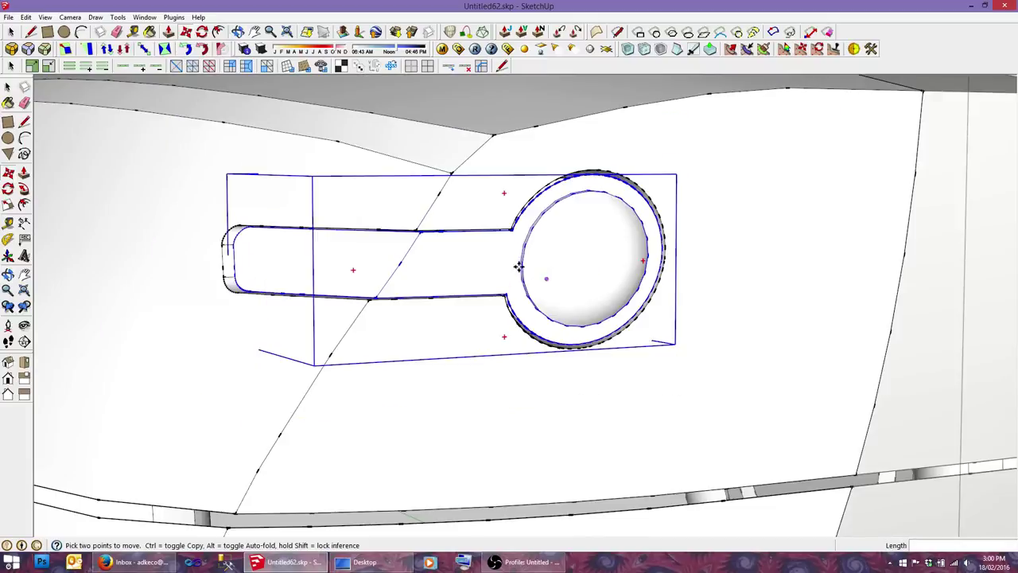
Step: Paint the lamp lens Translucent_Glass_Gray, then view the car straight-on from the rear
{"action": "key", "text": "b"}
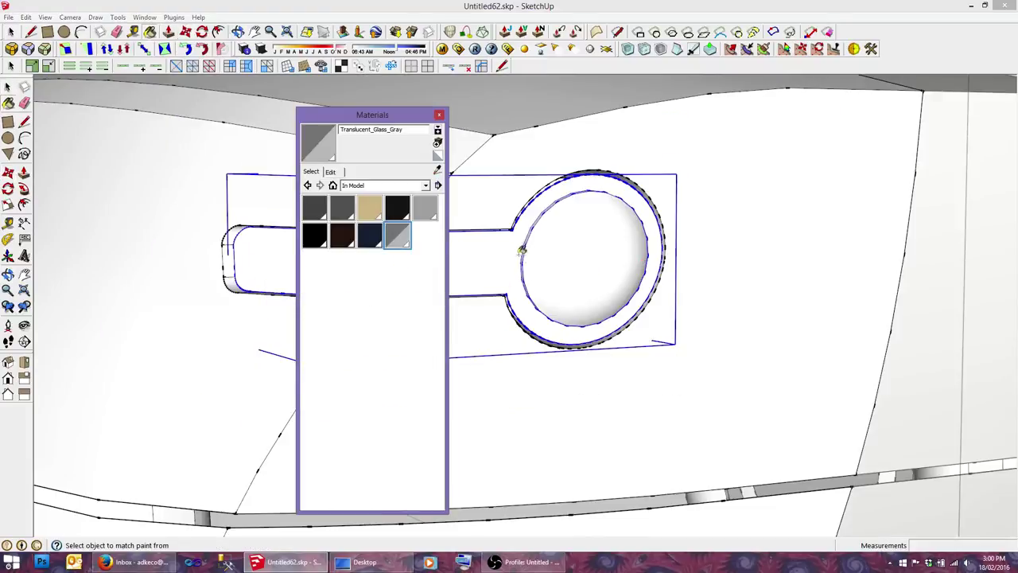
{"action": "left_click", "coordinate": [521, 249]}
{"action": "left_click", "coordinate": [439, 115]}
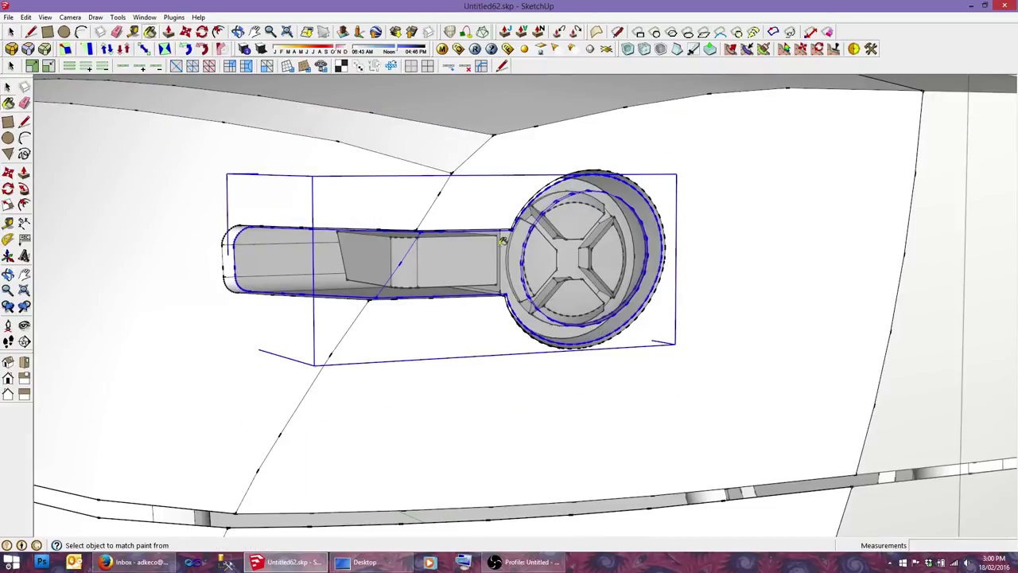
{"action": "key", "text": "space"}
{"action": "scroll", "coordinate": [629, 276], "scroll_direction": "down", "scroll_amount": 3}
{"action": "scroll", "coordinate": [629, 276], "scroll_direction": "down", "scroll_amount": 3}
{"action": "mouse_move", "coordinate": [616, 291]}
{"action": "middle_mouse_down"}
{"action": "mouse_move", "coordinate": [496, 284]}
{"action": "mouse_move", "coordinate": [393, 303]}
{"action": "mouse_move", "coordinate": [387, 364]}
{"action": "mouse_move", "coordinate": [523, 386]}
{"action": "mouse_move", "coordinate": [562, 409]}
{"action": "mouse_move", "coordinate": [633, 249]}
{"action": "mouse_move", "coordinate": [486, 254]}
{"action": "mouse_move", "coordinate": [796, 278]}
{"action": "middle_mouse_up"}
{"action": "mouse_move", "coordinate": [972, 290]}
{"action": "middle_mouse_down"}
{"action": "mouse_move", "coordinate": [503, 434]}
{"action": "mouse_move", "coordinate": [505, 348]}
{"action": "mouse_move", "coordinate": [520, 334]}
{"action": "mouse_move", "coordinate": [634, 324]}
{"action": "middle_mouse_up"}
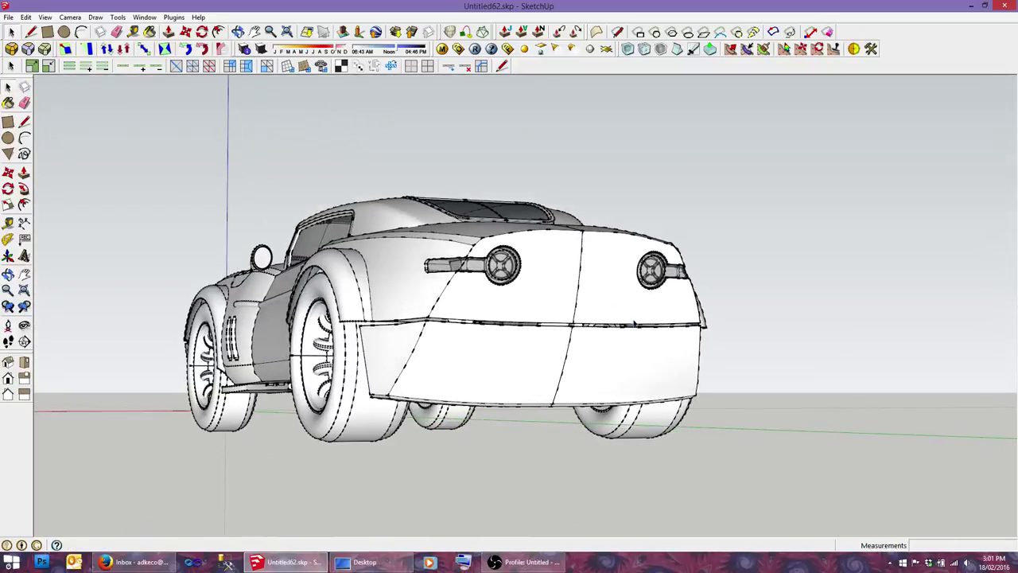
Step: Paint the side marker light with translucent grey glass
{"action": "mouse_move", "coordinate": [611, 336]}
{"action": "middle_mouse_down"}
{"action": "mouse_move", "coordinate": [844, 374]}
{"action": "mouse_move", "coordinate": [875, 414]}
{"action": "mouse_move", "coordinate": [949, 412]}
{"action": "mouse_move", "coordinate": [968, 332]}
{"action": "mouse_move", "coordinate": [643, 373]}
{"action": "mouse_move", "coordinate": [637, 362]}
{"action": "middle_mouse_up"}
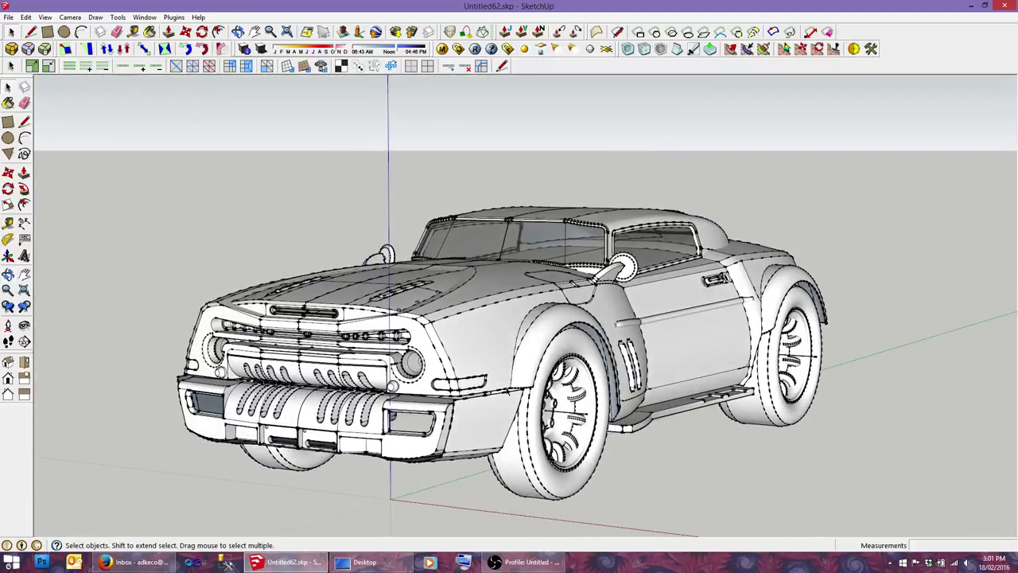
{"action": "left_click", "coordinate": [382, 387]}
{"action": "scroll", "coordinate": [382, 386], "scroll_direction": "up", "scroll_amount": 3}
{"action": "scroll", "coordinate": [456, 385], "scroll_direction": "up", "scroll_amount": 3}
{"action": "scroll", "coordinate": [456, 385], "scroll_direction": "up", "scroll_amount": 3}
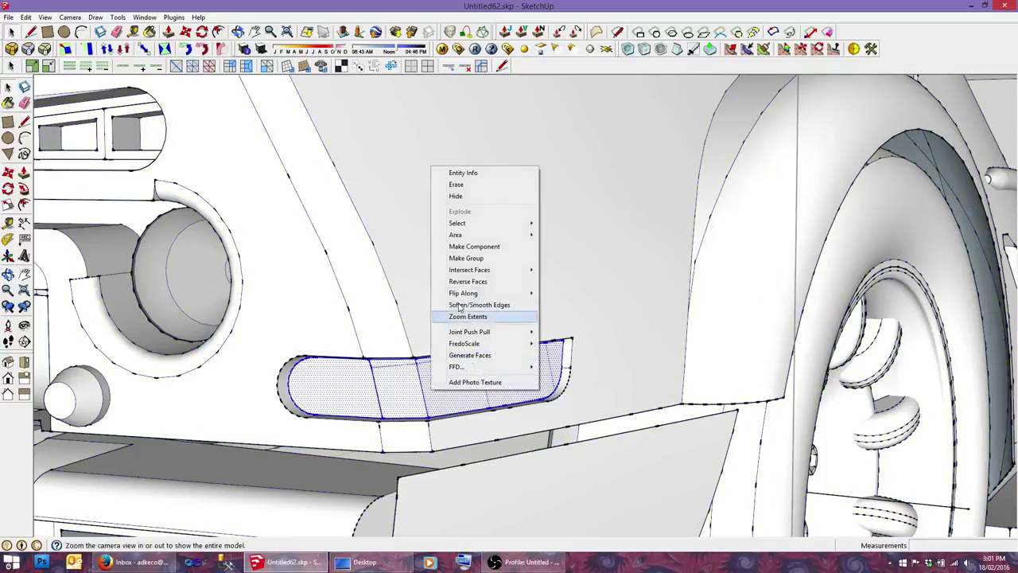
{"action": "key", "text": "b"}
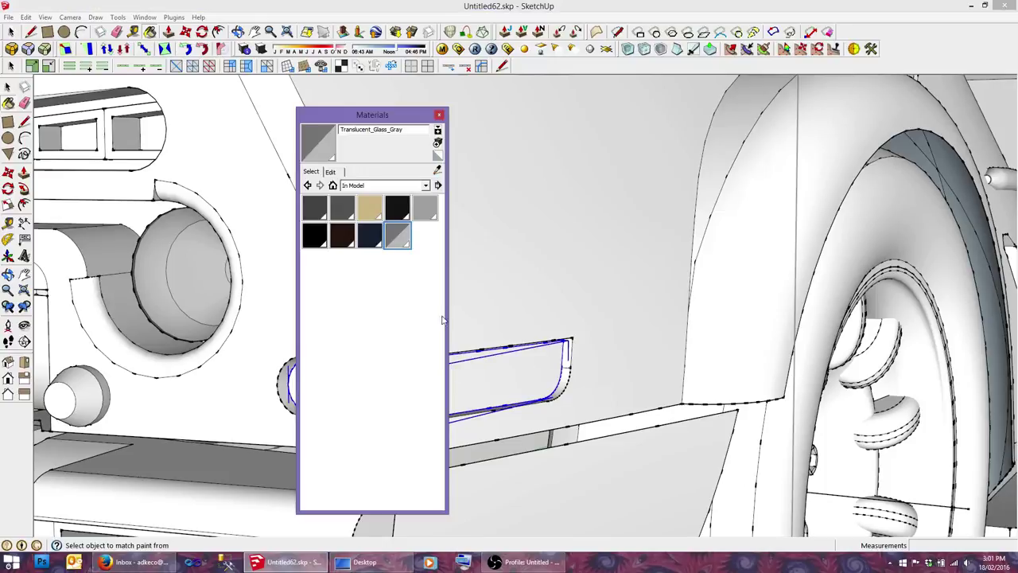
{"action": "left_click", "coordinate": [482, 359]}
{"action": "left_click", "coordinate": [439, 114]}
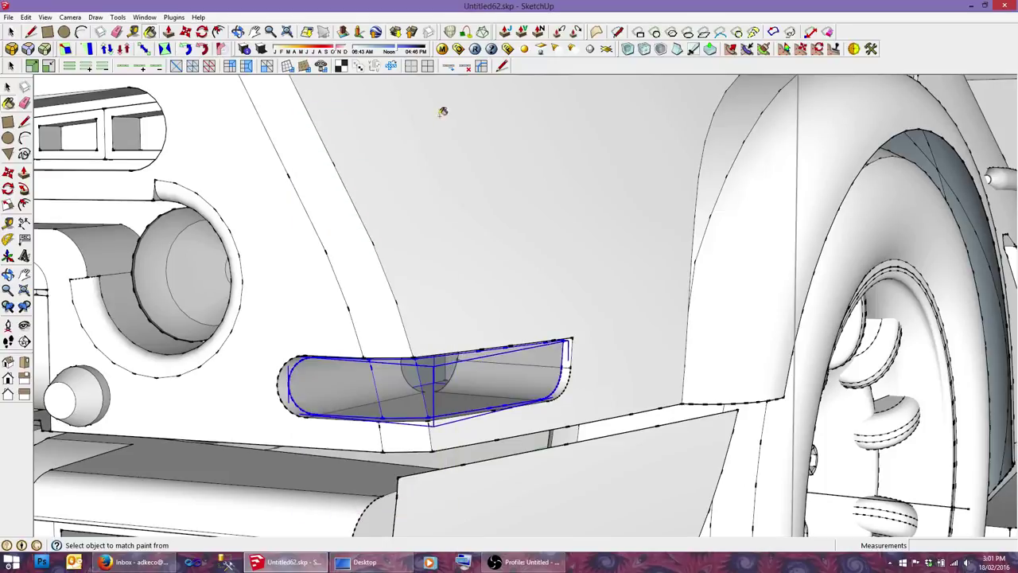
{"action": "key", "text": "space"}
Step: Select the fender face, zoom out to the whole car, and clear the selection
{"action": "left_click", "coordinate": [477, 274]}
{"action": "scroll", "coordinate": [478, 278], "scroll_direction": "down", "scroll_amount": 3}
{"action": "scroll", "coordinate": [478, 277], "scroll_direction": "down", "scroll_amount": 3}
{"action": "scroll", "coordinate": [478, 277], "scroll_direction": "down", "scroll_amount": 1}
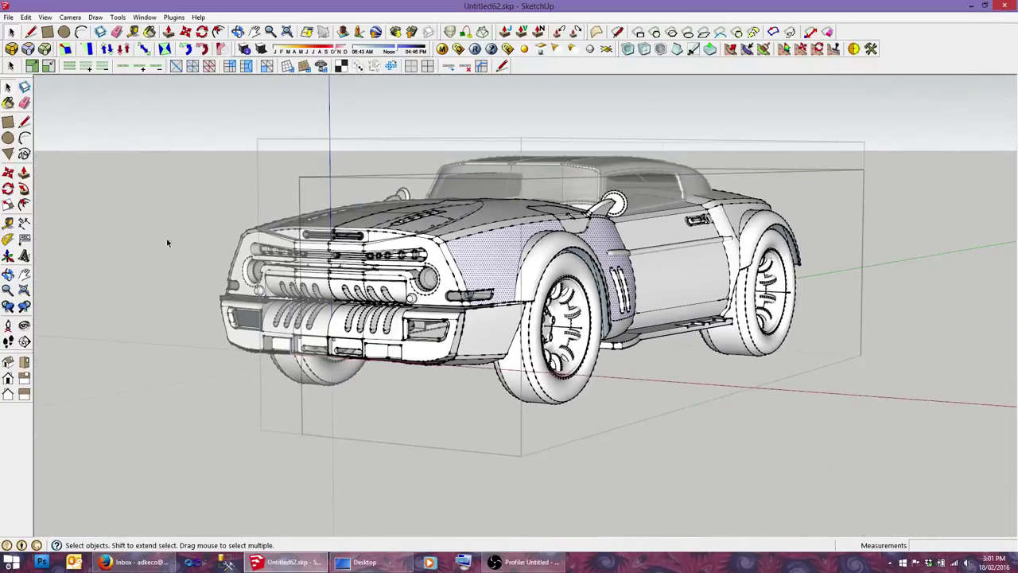
{"action": "left_click", "coordinate": [167, 243]}
Step: Orbit around the car's side and rear, then switch to the Right standard view
{"action": "mouse_move", "coordinate": [530, 291]}
{"action": "middle_mouse_down"}
{"action": "mouse_move", "coordinate": [350, 303]}
{"action": "mouse_move", "coordinate": [388, 278]}
{"action": "mouse_move", "coordinate": [358, 283]}
{"action": "mouse_move", "coordinate": [441, 285]}
{"action": "mouse_move", "coordinate": [414, 221]}
{"action": "mouse_move", "coordinate": [404, 268]}
{"action": "mouse_move", "coordinate": [337, 228]}
{"action": "mouse_move", "coordinate": [308, 238]}
{"action": "mouse_move", "coordinate": [469, 344]}
{"action": "middle_mouse_up"}
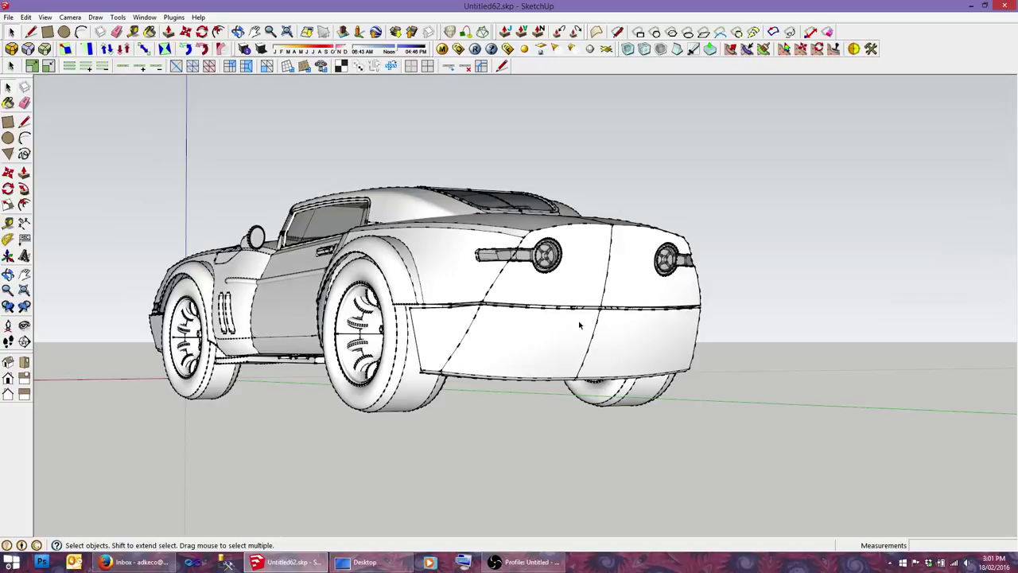
{"action": "mouse_move", "coordinate": [580, 325]}
{"action": "middle_mouse_down"}
{"action": "mouse_move", "coordinate": [586, 419]}
{"action": "mouse_move", "coordinate": [780, 336]}
{"action": "mouse_move", "coordinate": [873, 320]}
{"action": "mouse_move", "coordinate": [536, 307]}
{"action": "middle_mouse_up"}
{"action": "scroll", "coordinate": [631, 382], "scroll_direction": "up", "scroll_amount": 3}
{"action": "scroll", "coordinate": [631, 383], "scroll_direction": "down", "scroll_amount": 4}
{"action": "middle_click_drag", "start_coordinate": [452, 299], "coordinate": [408, 292]}
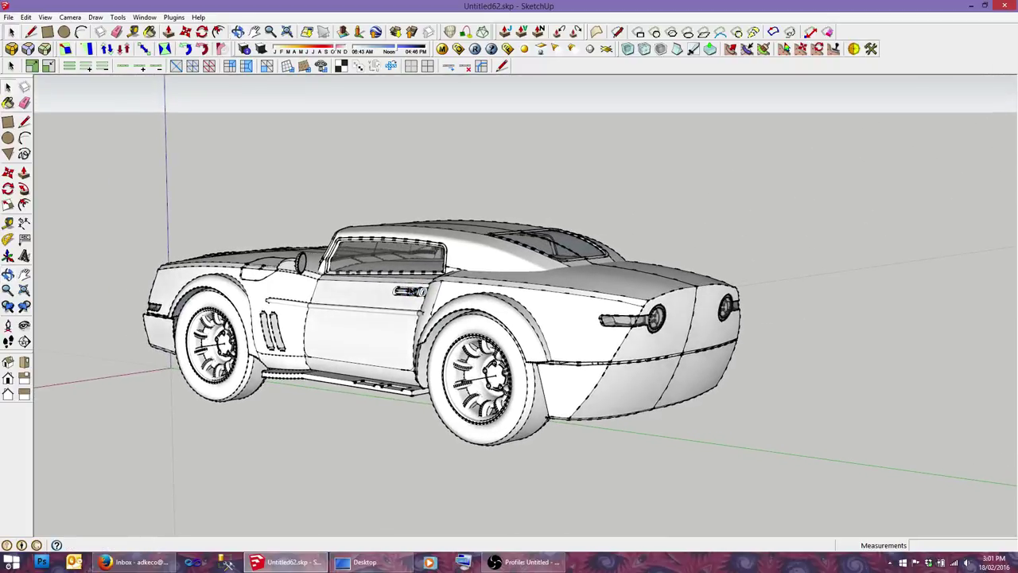
{"action": "mouse_move", "coordinate": [665, 345]}
{"action": "middle_mouse_down"}
{"action": "mouse_move", "coordinate": [573, 347]}
{"action": "mouse_move", "coordinate": [539, 329]}
{"action": "middle_mouse_up"}
{"action": "key", "text": "F6"}
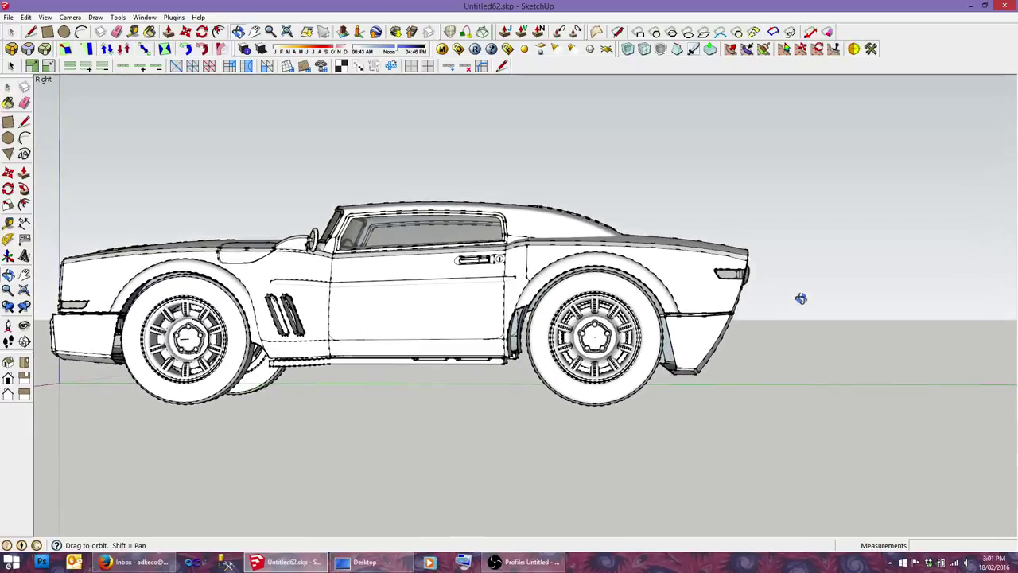
Step: Orbit to a rear three-quarter view and zoom in on a tail light
{"action": "mouse_move", "coordinate": [800, 298]}
{"action": "middle_mouse_down"}
{"action": "mouse_move", "coordinate": [798, 366]}
{"action": "mouse_move", "coordinate": [652, 364]}
{"action": "mouse_move", "coordinate": [614, 391]}
{"action": "mouse_move", "coordinate": [528, 350]}
{"action": "mouse_move", "coordinate": [565, 367]}
{"action": "middle_mouse_up"}
{"action": "scroll", "coordinate": [565, 367], "scroll_direction": "up", "scroll_amount": 2}
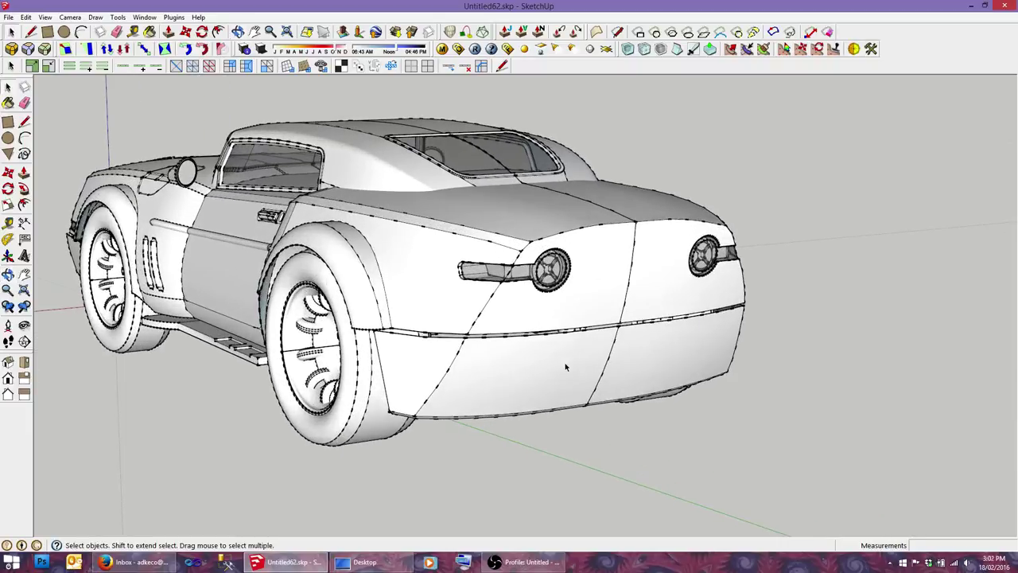
{"action": "scroll", "coordinate": [566, 367], "scroll_direction": "up", "scroll_amount": 3}
{"action": "scroll", "coordinate": [549, 271], "scroll_direction": "up", "scroll_amount": 4}
{"action": "mouse_move", "coordinate": [548, 271]}
{"action": "middle_mouse_down"}
{"action": "mouse_move", "coordinate": [296, 268]}
{"action": "mouse_move", "coordinate": [596, 227]}
{"action": "mouse_move", "coordinate": [568, 241]}
{"action": "middle_mouse_up"}
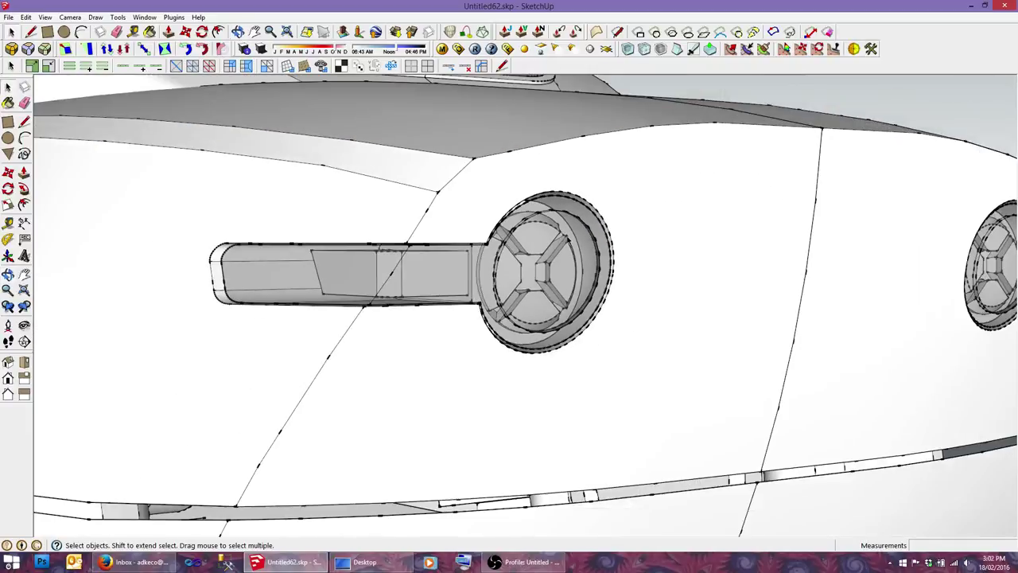
{"action": "scroll", "coordinate": [568, 240], "scroll_direction": "down", "scroll_amount": 3}
{"action": "mouse_move", "coordinate": [632, 266]}
{"action": "middle_mouse_down"}
{"action": "mouse_move", "coordinate": [416, 275]}
{"action": "mouse_move", "coordinate": [534, 303]}
{"action": "middle_mouse_up"}
{"action": "scroll", "coordinate": [535, 291], "scroll_direction": "down", "scroll_amount": 3}
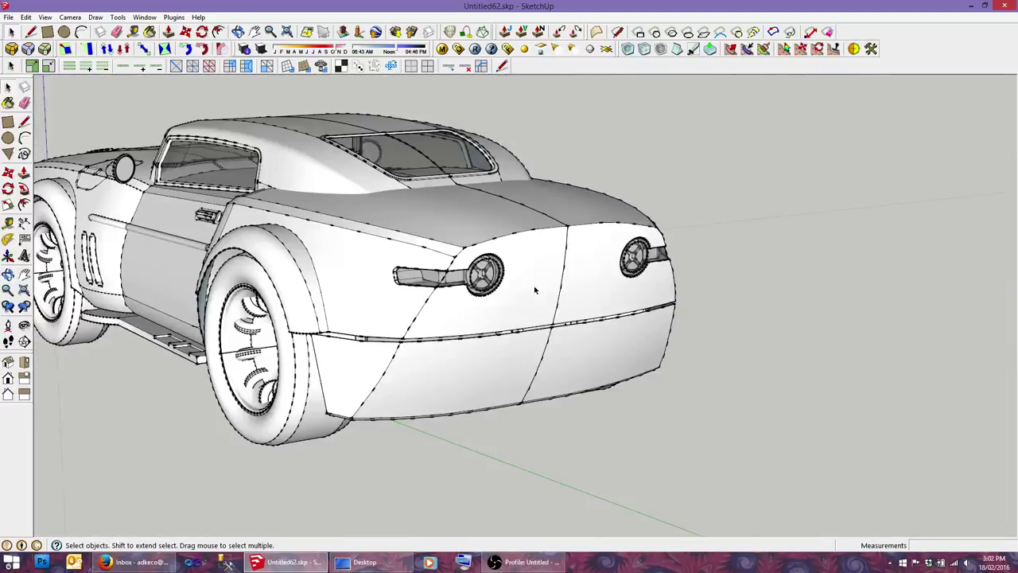
{"action": "scroll", "coordinate": [534, 290], "scroll_direction": "down", "scroll_amount": 2}
Step: Inside the nested body component, draw a rectangle and push/pull it into a box
{"action": "double_click", "coordinate": [519, 325]}
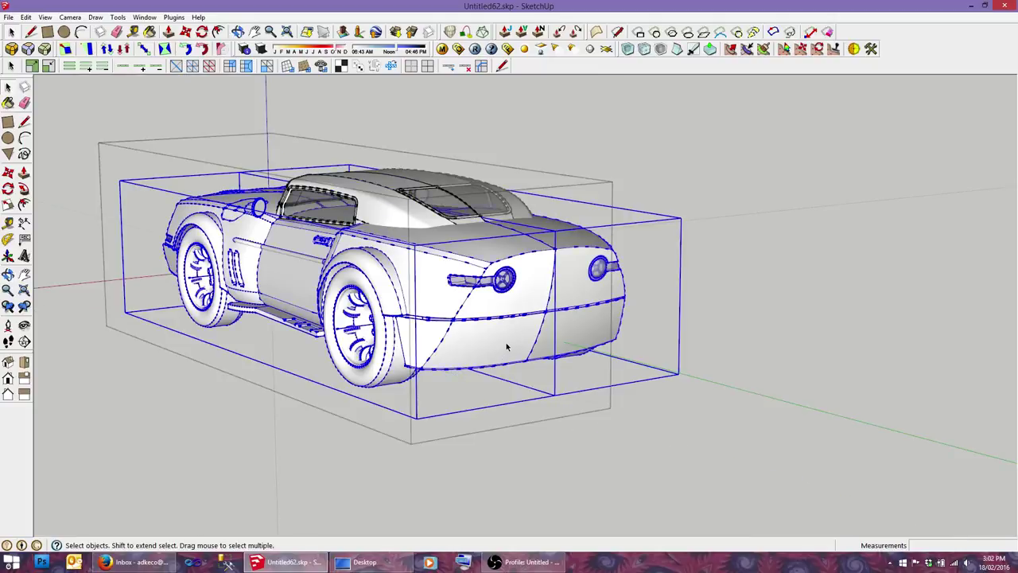
{"action": "double_click", "coordinate": [507, 347]}
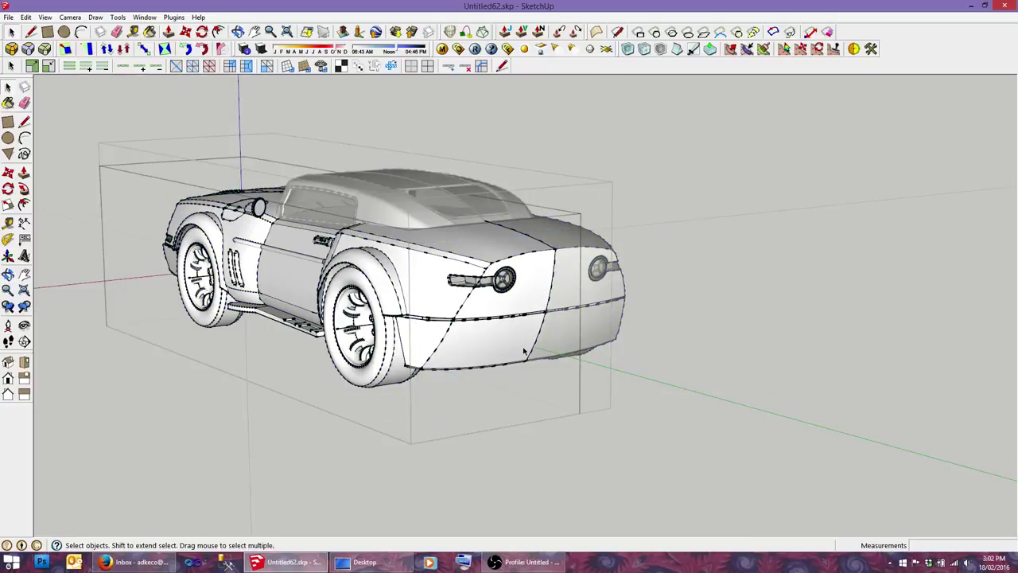
{"action": "left_click", "coordinate": [507, 442]}
{"action": "key", "text": "space"}
{"action": "scroll", "coordinate": [509, 440], "scroll_direction": "up", "scroll_amount": 1}
{"action": "scroll", "coordinate": [514, 439], "scroll_direction": "up", "scroll_amount": 2}
{"action": "key", "text": "p"}
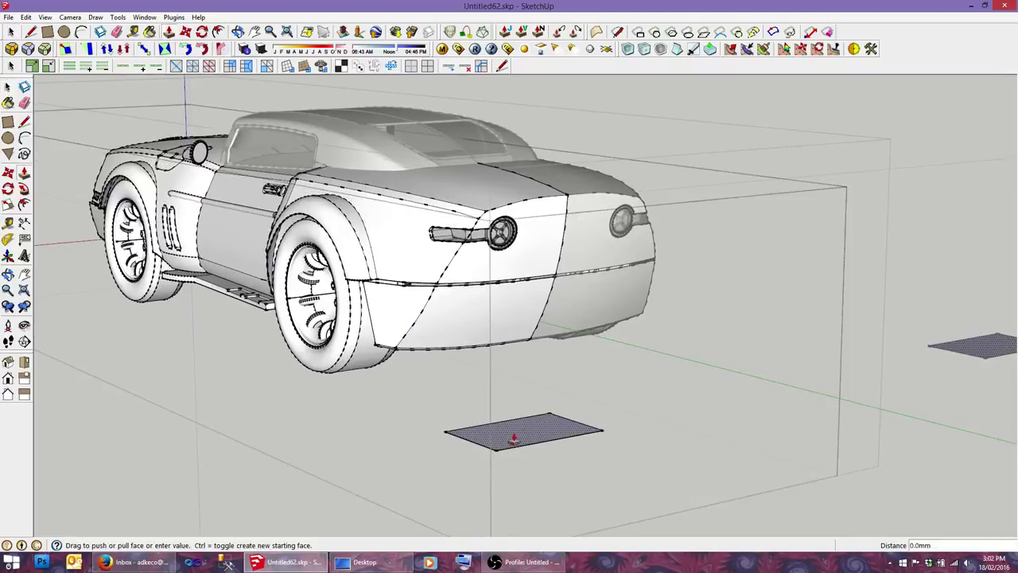
{"action": "scroll", "coordinate": [525, 422], "scroll_direction": "up", "scroll_amount": 1}
{"action": "scroll", "coordinate": [522, 425], "scroll_direction": "up", "scroll_amount": 1}
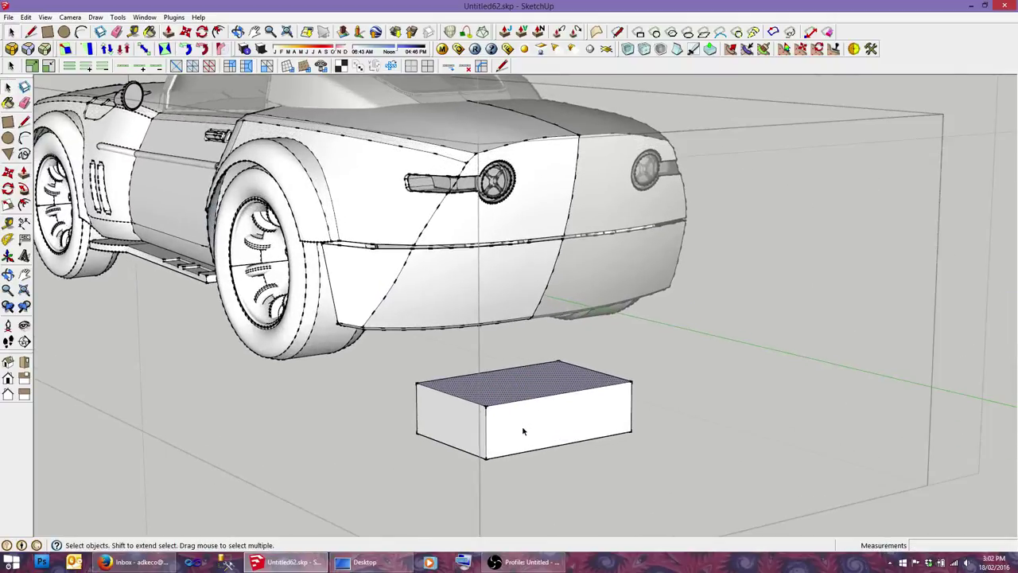
Step: Group the box and move it against the car's rear bumper
{"action": "triple_click", "coordinate": [523, 429]}
{"action": "right_click", "coordinate": [523, 430]}
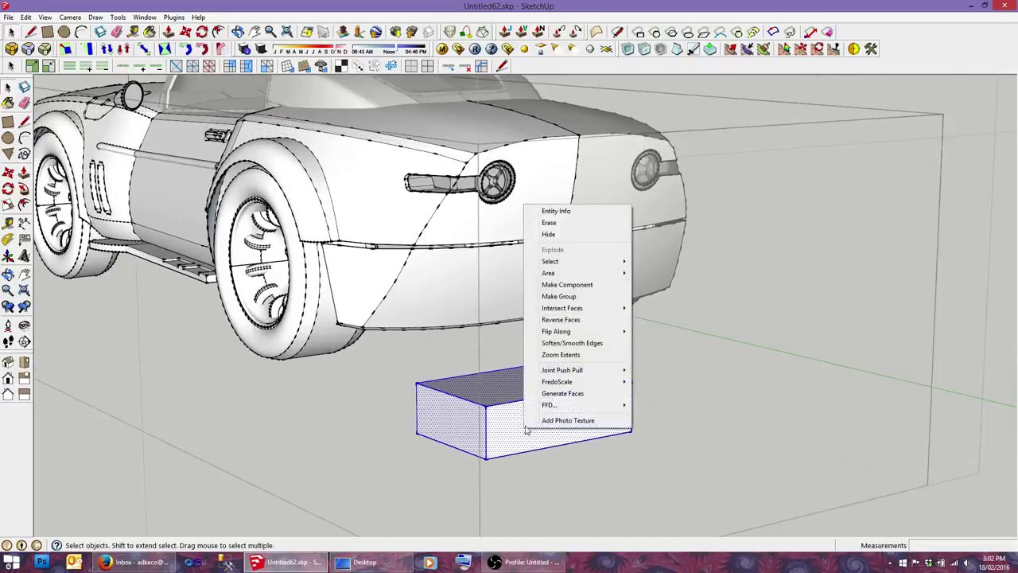
{"action": "left_click", "coordinate": [561, 296]}
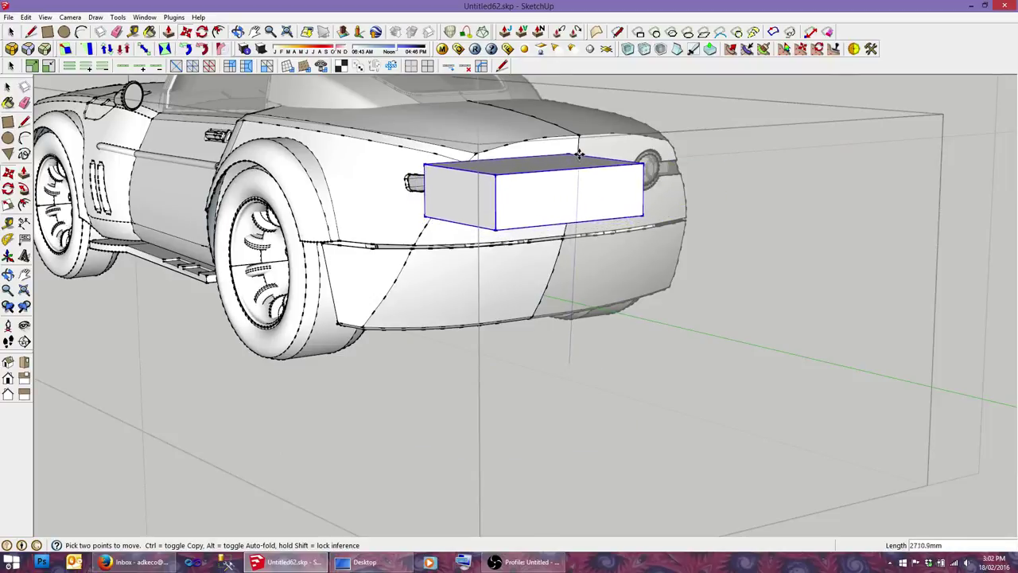
{"action": "middle_click_drag", "start_coordinate": [579, 154], "coordinate": [433, 364]}
{"action": "scroll", "coordinate": [707, 117], "scroll_direction": "up", "scroll_amount": 3}
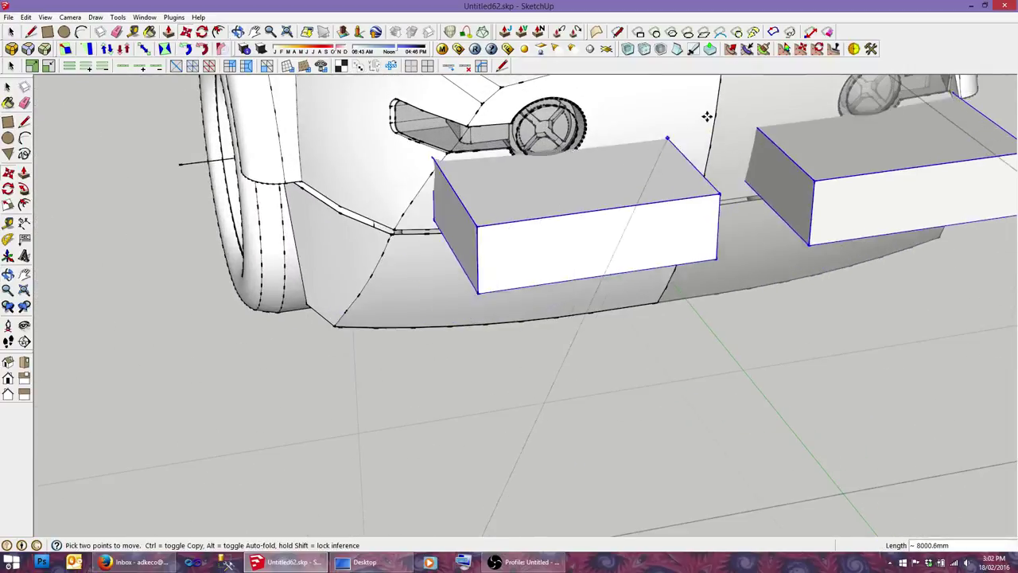
{"action": "middle_click_drag", "start_coordinate": [618, 198], "coordinate": [471, 297]}
{"action": "scroll", "coordinate": [470, 297], "scroll_direction": "up", "scroll_amount": 2}
Step: Scale the box to 0.5 along red and 1.33 along blue
{"action": "key", "text": "s"}
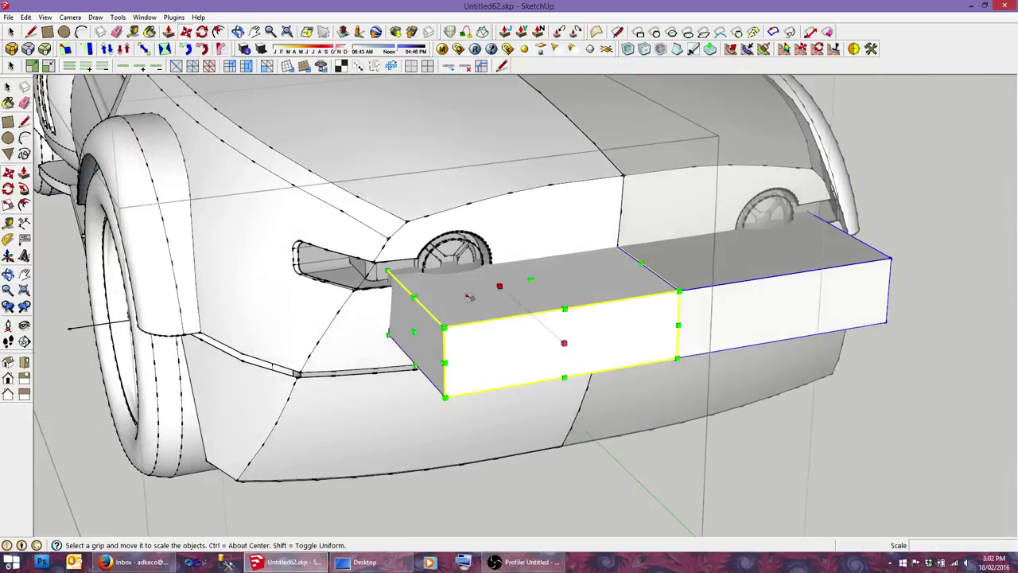
{"action": "left_click_drag", "start_coordinate": [412, 330], "coordinate": [533, 304]}
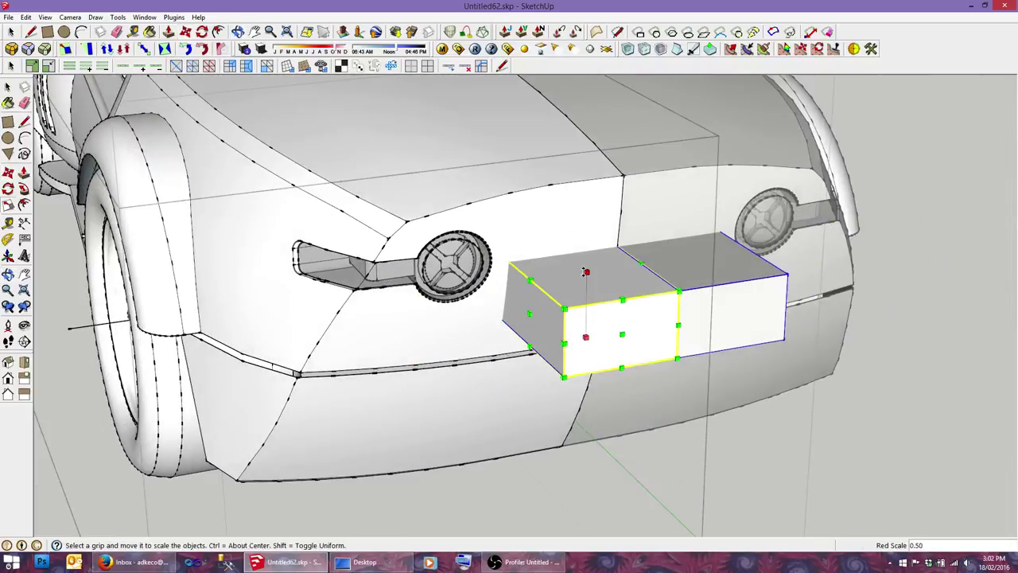
{"action": "left_click_drag", "start_coordinate": [586, 272], "coordinate": [587, 250]}
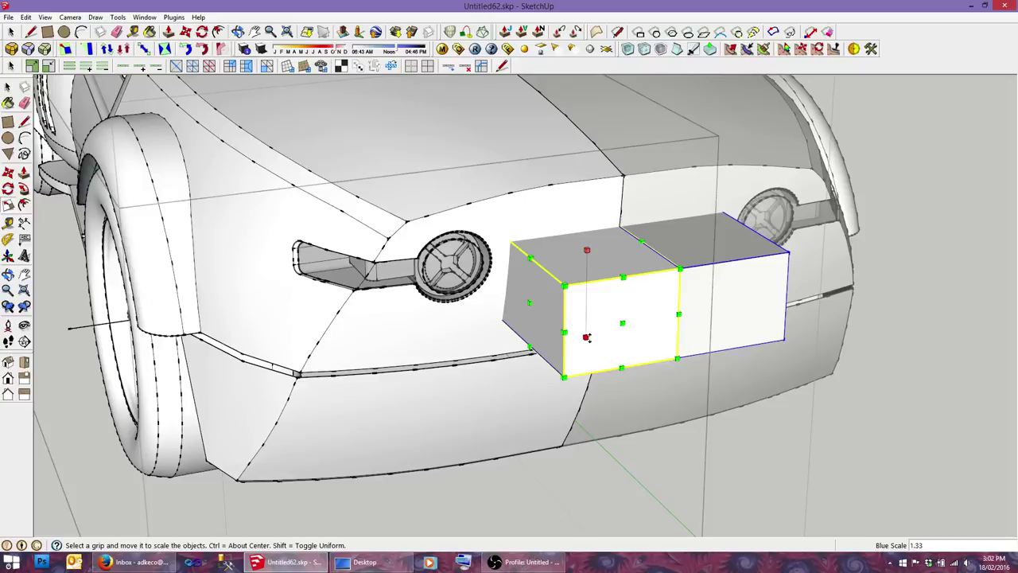
{"action": "middle_click_drag", "start_coordinate": [541, 324], "coordinate": [686, 265]}
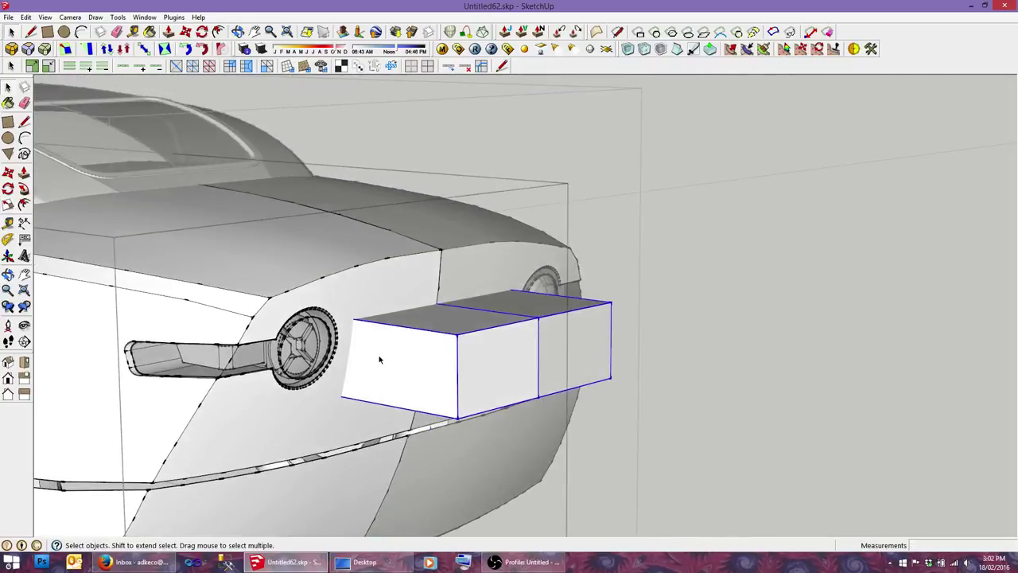
{"action": "mouse_move", "coordinate": [380, 360]}
{"action": "middle_mouse_down"}
{"action": "mouse_move", "coordinate": [409, 296]}
{"action": "mouse_move", "coordinate": [617, 297]}
{"action": "mouse_move", "coordinate": [422, 318]}
{"action": "mouse_move", "coordinate": [491, 225]}
{"action": "mouse_move", "coordinate": [709, 207]}
{"action": "mouse_move", "coordinate": [877, 247]}
{"action": "mouse_move", "coordinate": [416, 298]}
{"action": "middle_mouse_up"}
{"action": "scroll", "coordinate": [397, 304], "scroll_direction": "down", "scroll_amount": 3}
Step: Close the component edit, hide the object beside the box, and inspect the box
{"action": "left_click", "coordinate": [529, 251]}
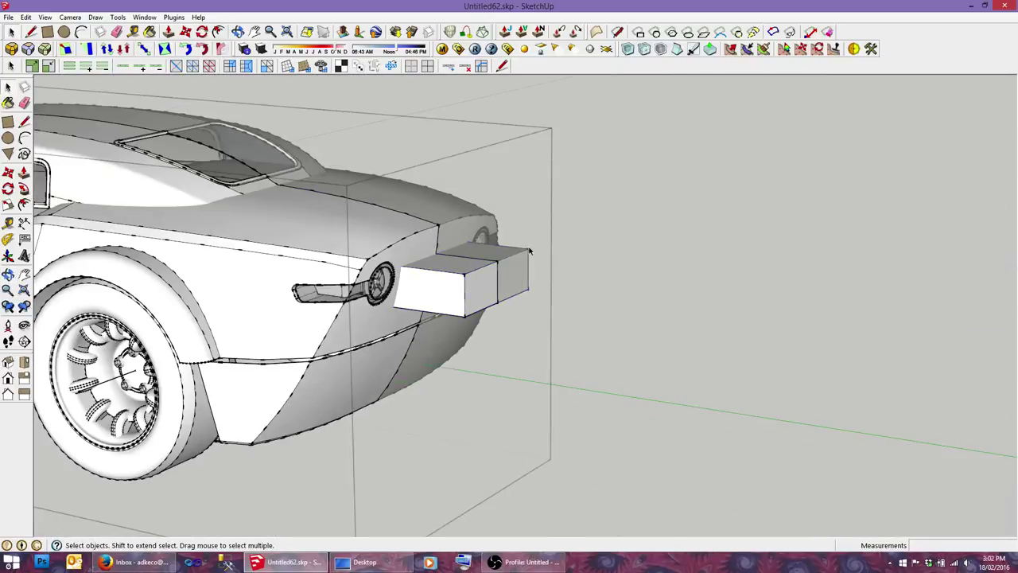
{"action": "right_click", "coordinate": [462, 226]}
{"action": "left_click", "coordinate": [573, 255]}
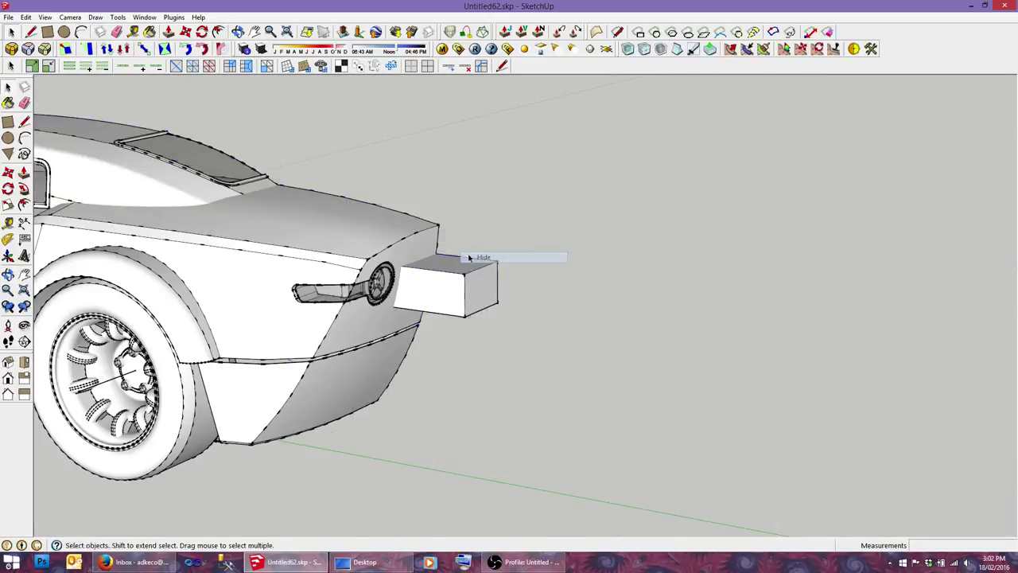
{"action": "scroll", "coordinate": [436, 259], "scroll_direction": "up", "scroll_amount": 3}
{"action": "mouse_move", "coordinate": [436, 259]}
{"action": "middle_mouse_down"}
{"action": "mouse_move", "coordinate": [397, 319]}
{"action": "mouse_move", "coordinate": [311, 297]}
{"action": "mouse_move", "coordinate": [514, 345]}
{"action": "mouse_move", "coordinate": [769, 343]}
{"action": "mouse_move", "coordinate": [379, 325]}
{"action": "mouse_move", "coordinate": [216, 295]}
{"action": "mouse_move", "coordinate": [223, 246]}
{"action": "mouse_move", "coordinate": [361, 264]}
{"action": "mouse_move", "coordinate": [370, 294]}
{"action": "middle_mouse_up"}
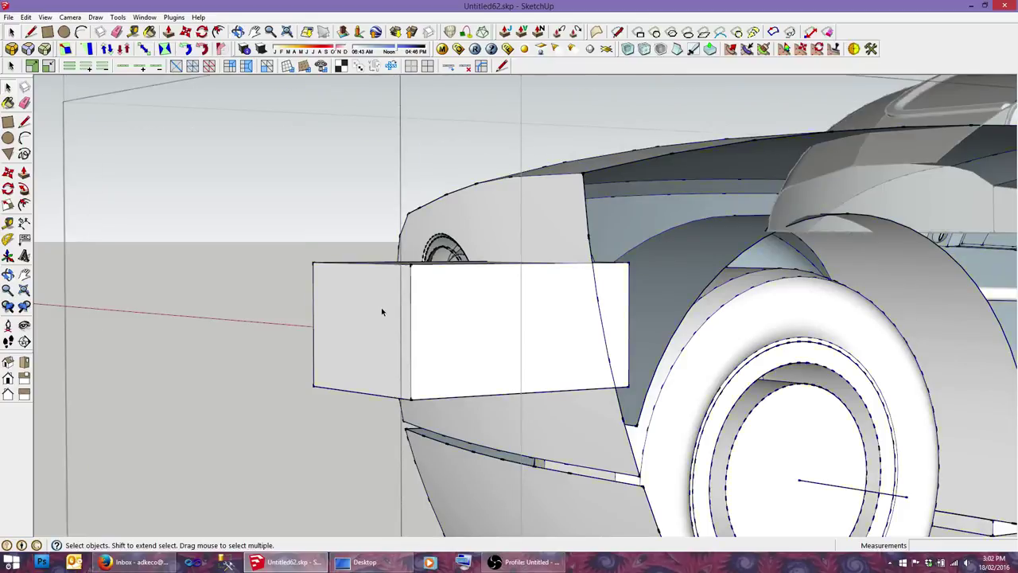
Step: Scale the block's outer end face 1.70 along green about centre and 1.29 along red
{"action": "double_click", "coordinate": [380, 319]}
{"action": "left_click", "coordinate": [380, 337]}
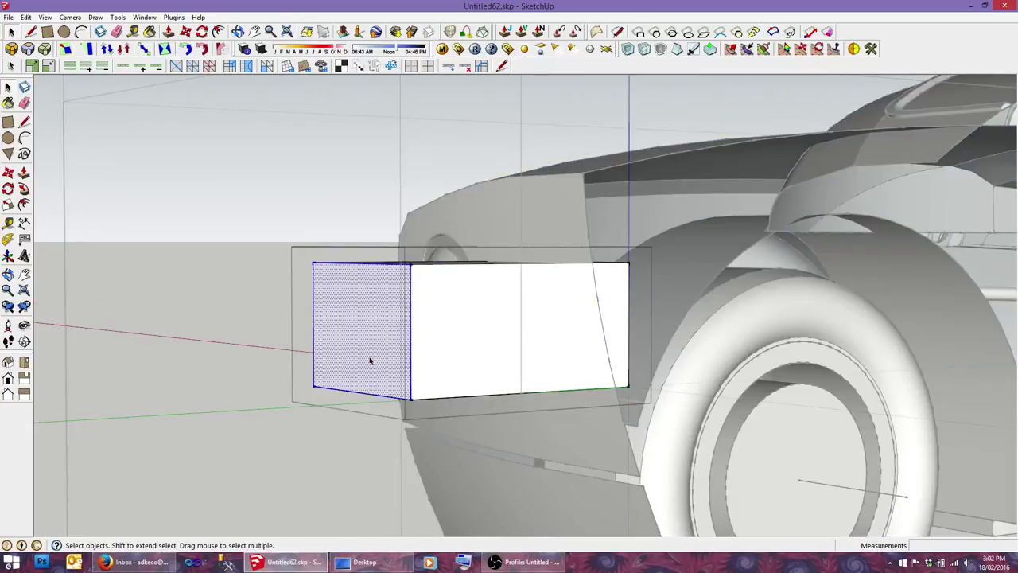
{"action": "key", "text": "s"}
{"action": "left_click_drag", "start_coordinate": [360, 390], "coordinate": [355, 438], "text": "ctrl"}
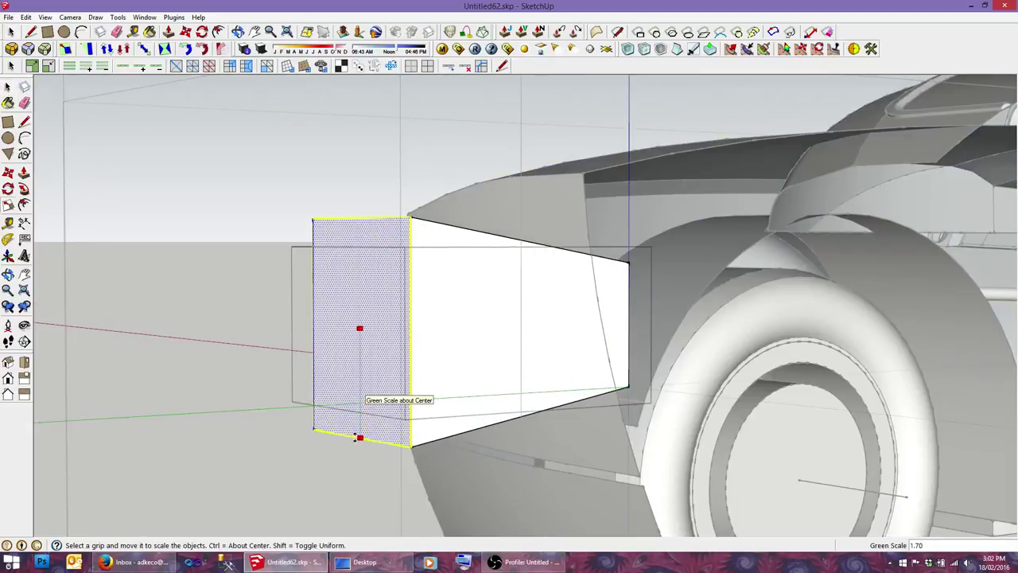
{"action": "mouse_move", "coordinate": [421, 359]}
{"action": "middle_mouse_down"}
{"action": "mouse_move", "coordinate": [707, 438]}
{"action": "mouse_move", "coordinate": [310, 388]}
{"action": "mouse_move", "coordinate": [386, 380]}
{"action": "middle_mouse_up"}
{"action": "left_click_drag", "start_coordinate": [370, 365], "coordinate": [307, 371]}
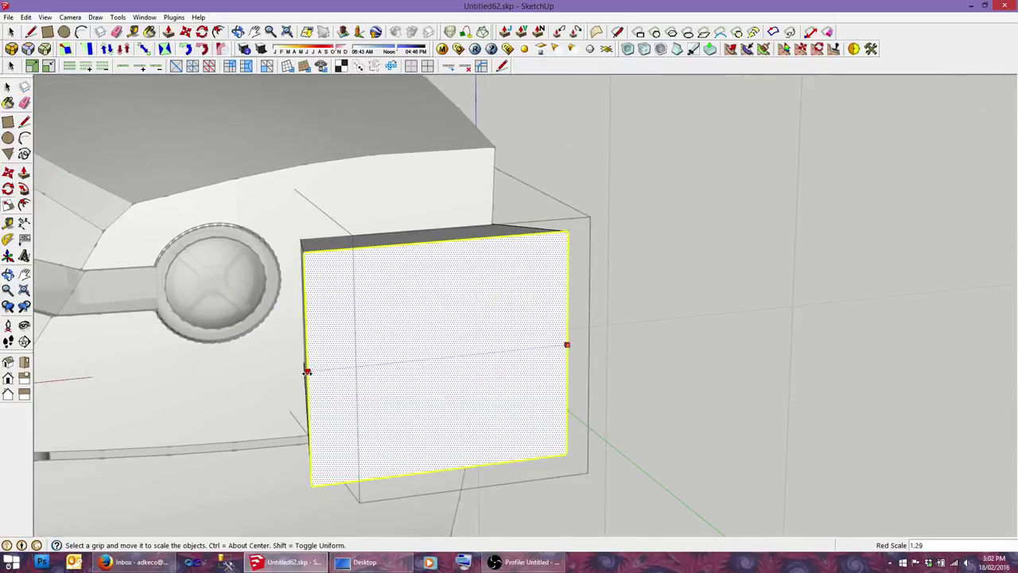
{"action": "key", "text": "space"}
Step: Orbit around the block to inspect the flared end and its bottom edge
{"action": "mouse_move", "coordinate": [352, 341]}
{"action": "middle_mouse_down"}
{"action": "mouse_move", "coordinate": [578, 311]}
{"action": "mouse_move", "coordinate": [391, 334]}
{"action": "mouse_move", "coordinate": [689, 315]}
{"action": "mouse_move", "coordinate": [707, 295]}
{"action": "mouse_move", "coordinate": [741, 286]}
{"action": "mouse_move", "coordinate": [632, 263]}
{"action": "middle_mouse_up"}
{"action": "scroll", "coordinate": [727, 288], "scroll_direction": "up", "scroll_amount": 5}
{"action": "scroll", "coordinate": [404, 271], "scroll_direction": "up", "scroll_amount": 3}
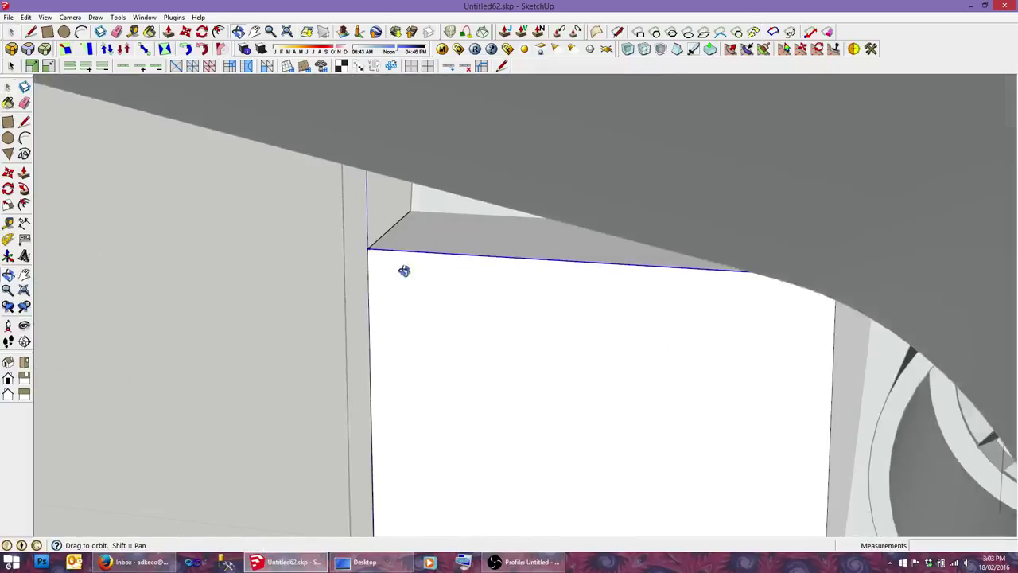
{"action": "mouse_move", "coordinate": [405, 271]}
{"action": "middle_mouse_down"}
{"action": "mouse_move", "coordinate": [831, 274]}
{"action": "mouse_move", "coordinate": [787, 294]}
{"action": "mouse_move", "coordinate": [807, 207]}
{"action": "middle_mouse_up"}
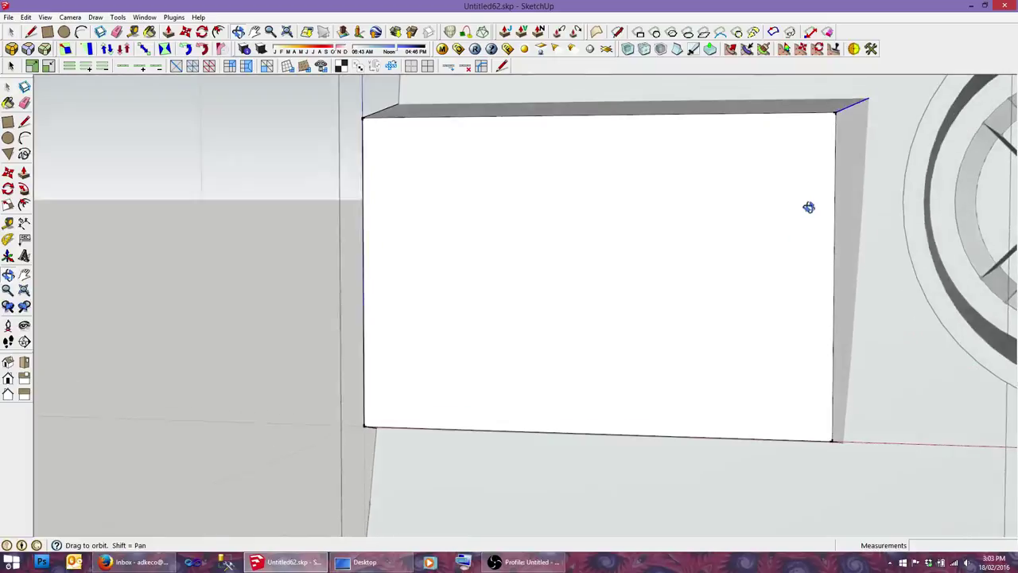
{"action": "mouse_move", "coordinate": [846, 400]}
{"action": "middle_mouse_down"}
{"action": "mouse_move", "coordinate": [801, 306]}
{"action": "mouse_move", "coordinate": [806, 385]}
{"action": "middle_mouse_up"}
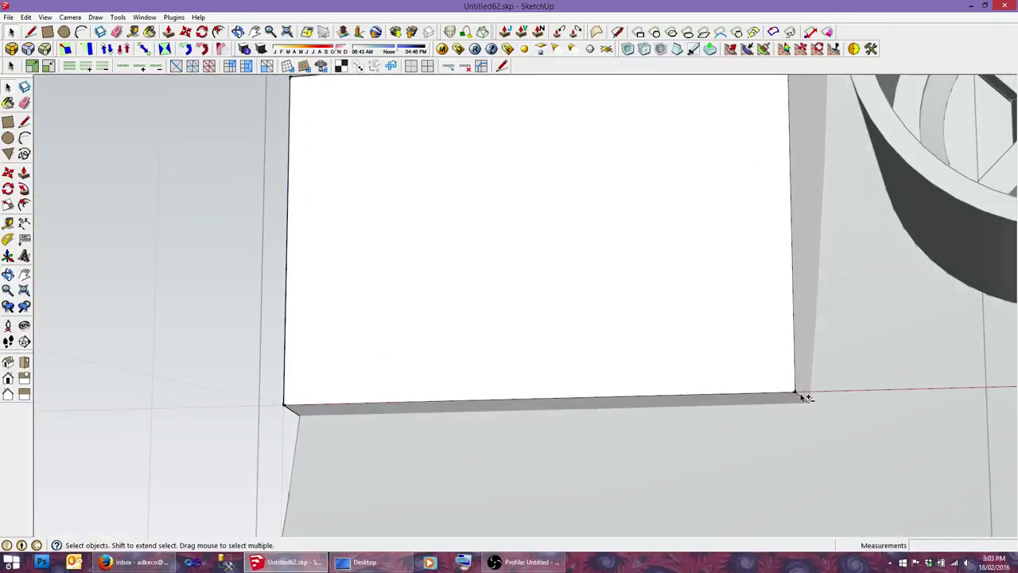
Step: Round the box's corner edges with a 110 mm offset and 7 segments
{"action": "left_click", "coordinate": [11, 49]}
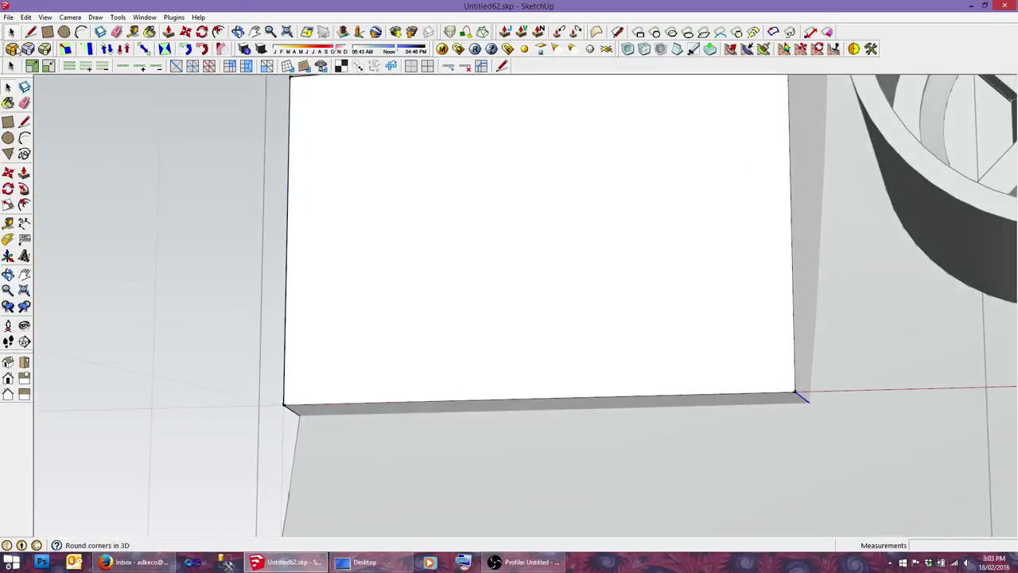
{"action": "left_click", "coordinate": [390, 89]}
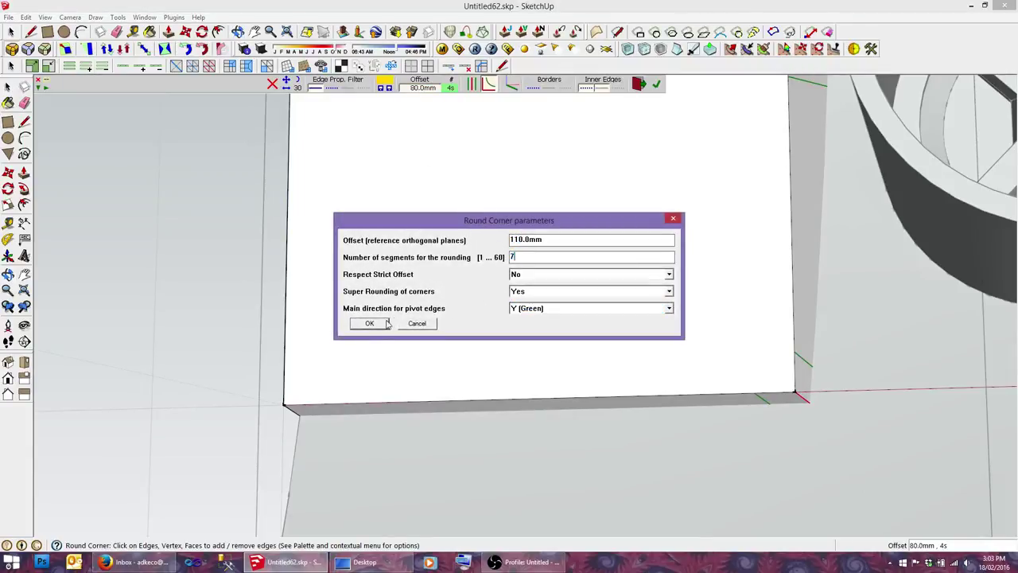
{"action": "left_click", "coordinate": [369, 323]}
{"action": "left_click", "coordinate": [656, 83]}
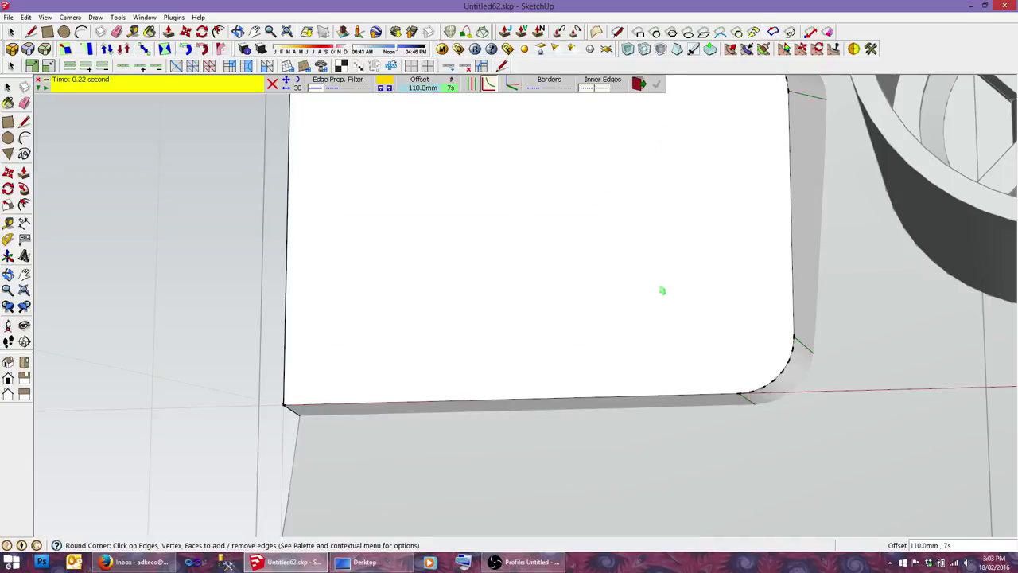
{"action": "key", "text": "space"}
{"action": "mouse_move", "coordinate": [607, 275]}
{"action": "middle_mouse_down"}
{"action": "mouse_move", "coordinate": [771, 284]}
{"action": "mouse_move", "coordinate": [692, 295]}
{"action": "mouse_move", "coordinate": [625, 277]}
{"action": "mouse_move", "coordinate": [730, 357]}
{"action": "mouse_move", "coordinate": [579, 281]}
{"action": "mouse_move", "coordinate": [727, 295]}
{"action": "mouse_move", "coordinate": [586, 347]}
{"action": "mouse_move", "coordinate": [477, 348]}
{"action": "mouse_move", "coordinate": [562, 307]}
{"action": "middle_mouse_up"}
Step: Select the box's end-face edges and round them with a 70 mm offset
{"action": "left_click", "coordinate": [592, 303]}
{"action": "left_click", "coordinate": [540, 312], "text": "shift"}
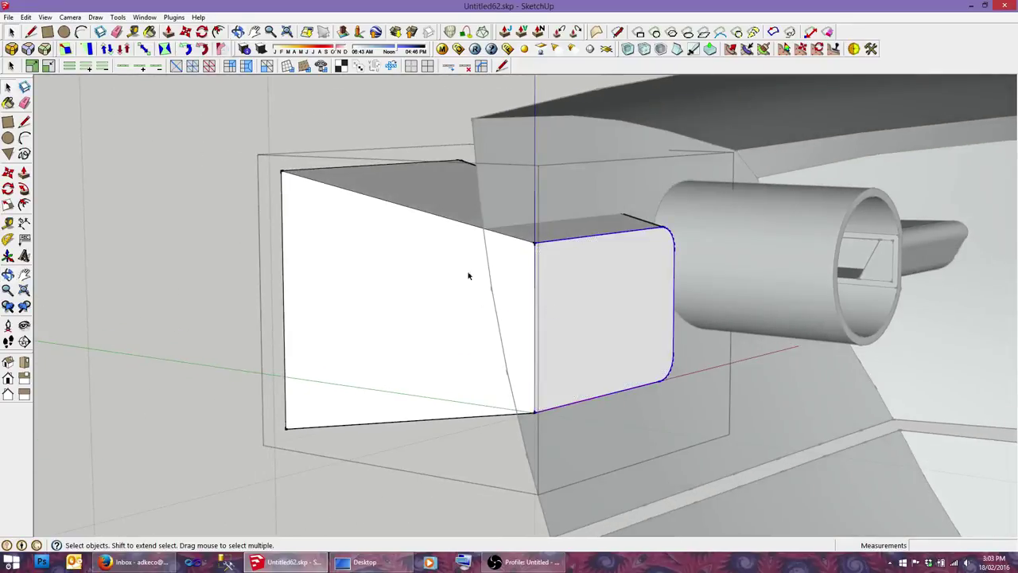
{"action": "left_click", "coordinate": [11, 49]}
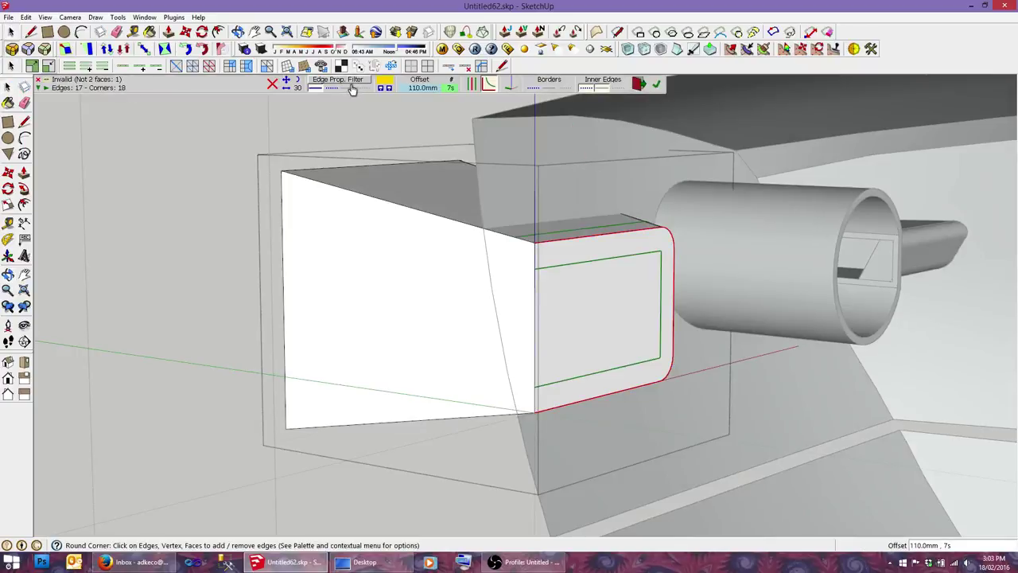
{"action": "left_click", "coordinate": [405, 89]}
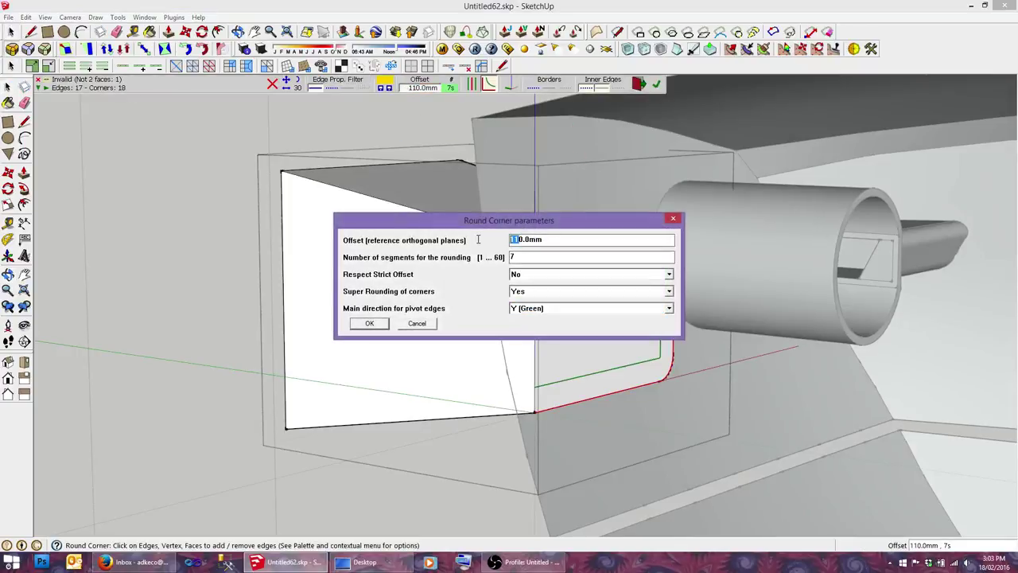
{"action": "type", "text": "70"}
{"action": "left_click", "coordinate": [368, 324]}
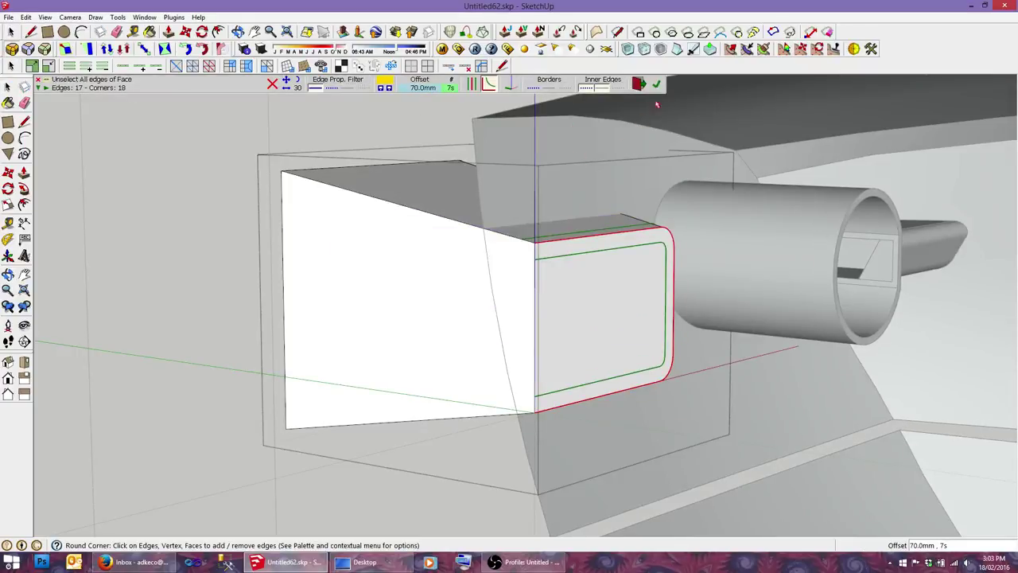
{"action": "left_click", "coordinate": [658, 85]}
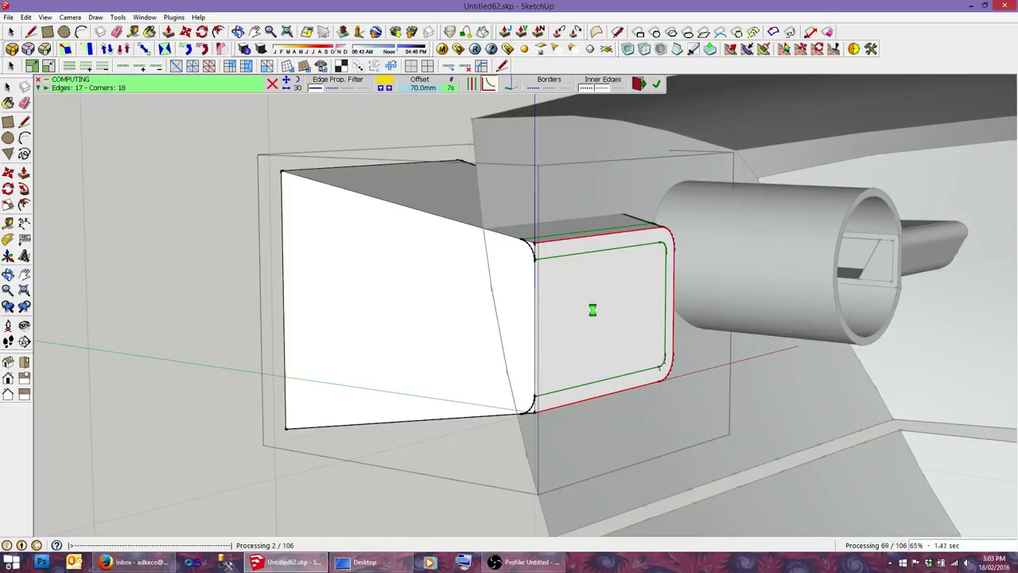
Step: Erase the box's outer end face to open it up
{"action": "scroll", "coordinate": [509, 310], "scroll_direction": "down", "scroll_amount": 3}
{"action": "mouse_move", "coordinate": [508, 312]}
{"action": "middle_mouse_down"}
{"action": "mouse_move", "coordinate": [841, 318]}
{"action": "mouse_move", "coordinate": [392, 353]}
{"action": "mouse_move", "coordinate": [781, 361]}
{"action": "middle_mouse_up"}
{"action": "left_click", "coordinate": [358, 344]}
{"action": "key", "text": "space"}
Step: Explode the box group and intersect its faces with the car body model
{"action": "left_click", "coordinate": [615, 335]}
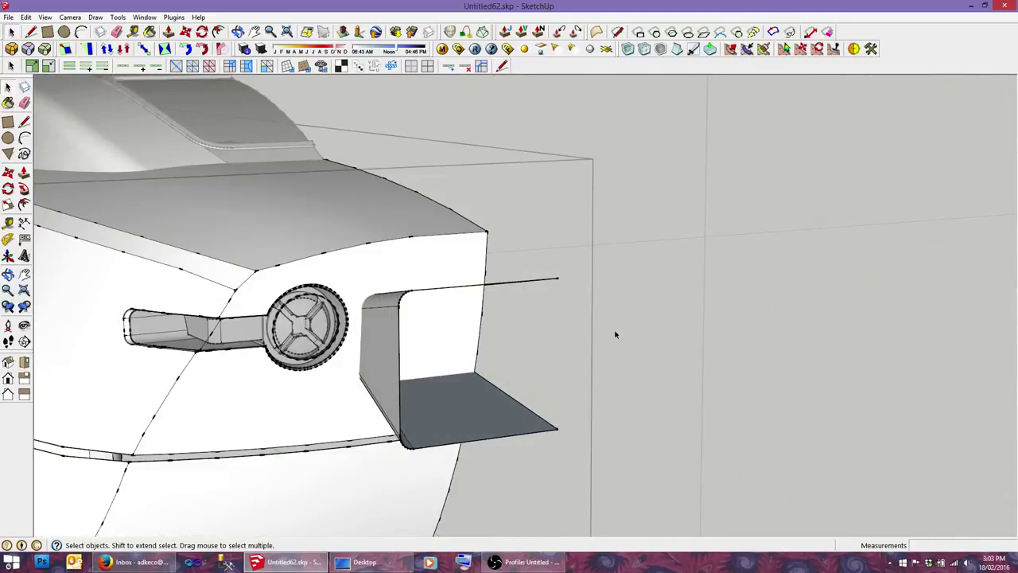
{"action": "left_click", "coordinate": [391, 346]}
{"action": "scroll", "coordinate": [377, 359], "scroll_direction": "up", "scroll_amount": 2}
{"action": "scroll", "coordinate": [470, 316], "scroll_direction": "up", "scroll_amount": 3}
{"action": "right_click", "coordinate": [426, 309]}
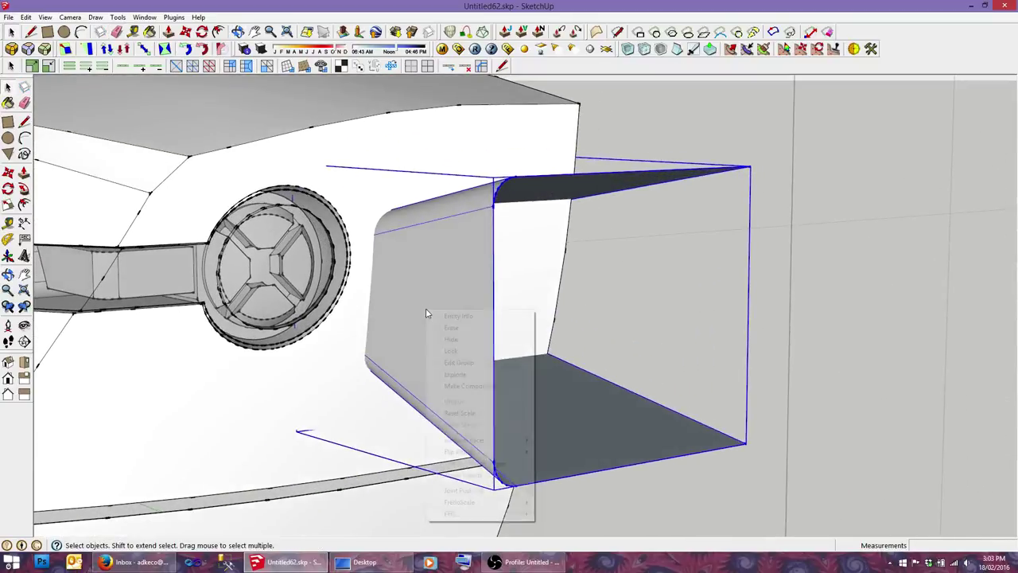
{"action": "left_click", "coordinate": [456, 374]}
{"action": "right_click", "coordinate": [425, 304]}
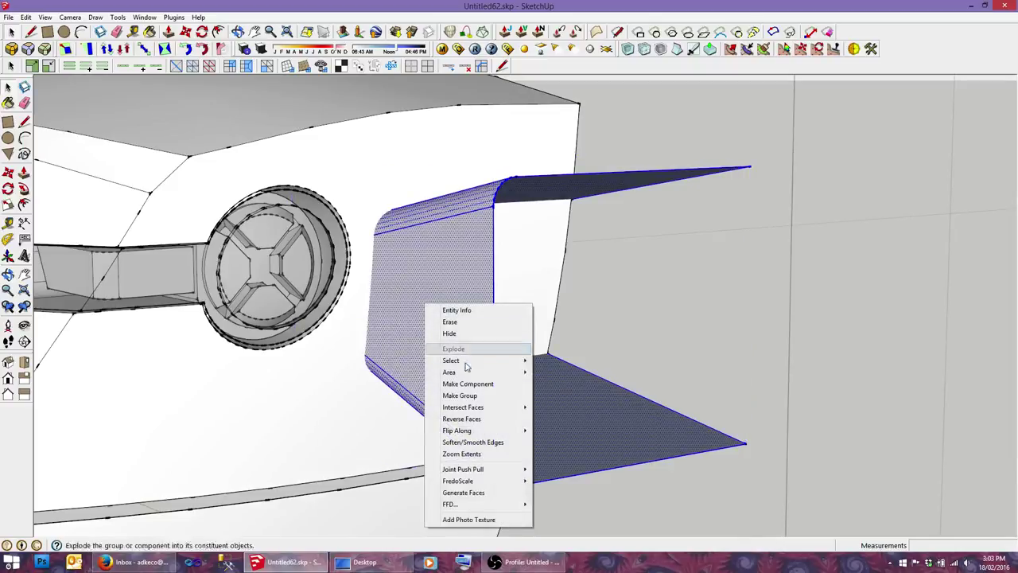
{"action": "left_click", "coordinate": [557, 407]}
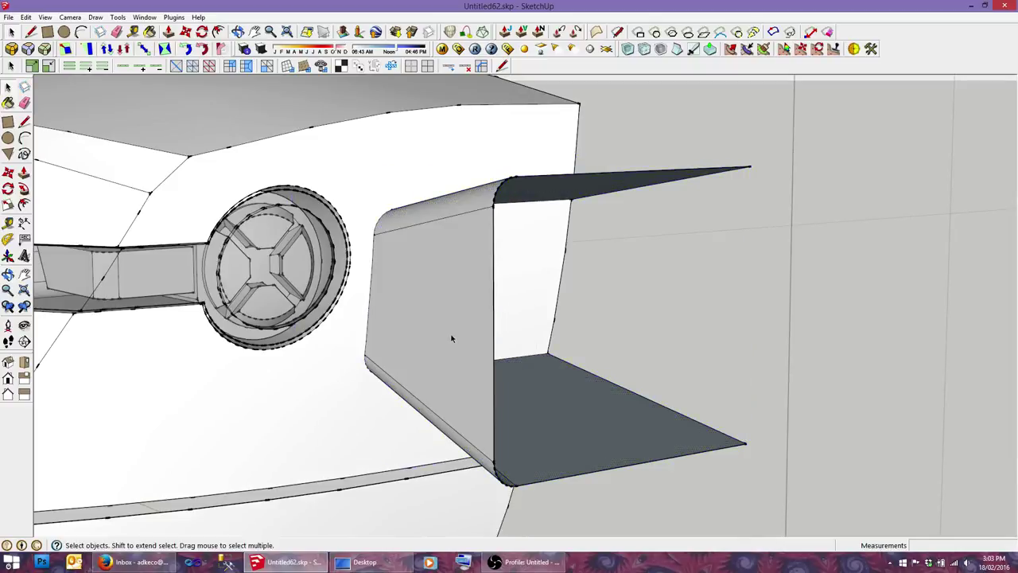
Step: Erase the box's end face plus the protruding strip and large front face
{"action": "middle_click_drag", "start_coordinate": [450, 337], "coordinate": [48, 362]}
{"action": "mouse_move", "coordinate": [779, 374]}
{"action": "middle_mouse_down"}
{"action": "mouse_move", "coordinate": [525, 364]}
{"action": "mouse_move", "coordinate": [643, 326]}
{"action": "middle_mouse_up"}
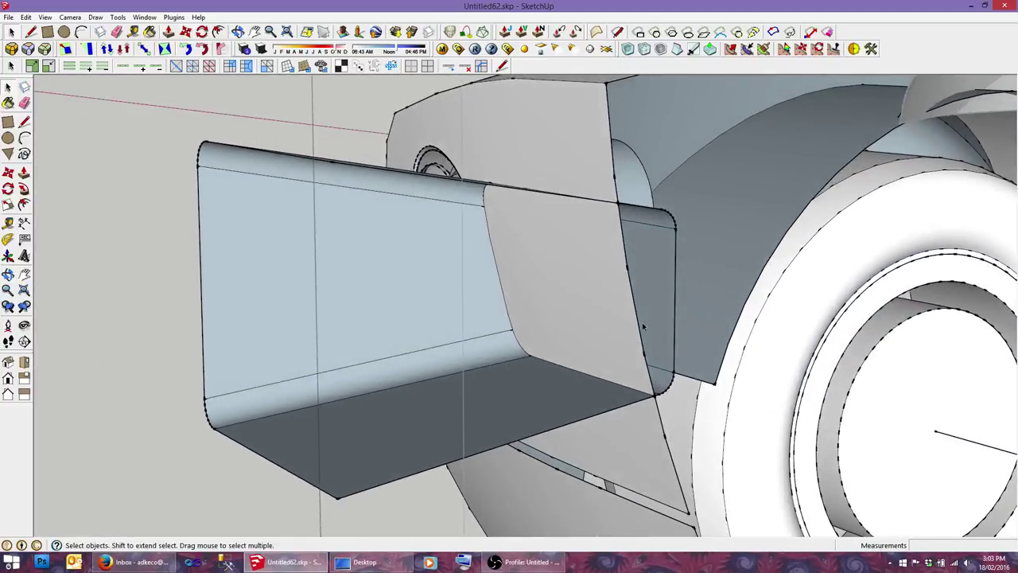
{"action": "right_click", "coordinate": [624, 338]}
{"action": "left_click", "coordinate": [645, 354]}
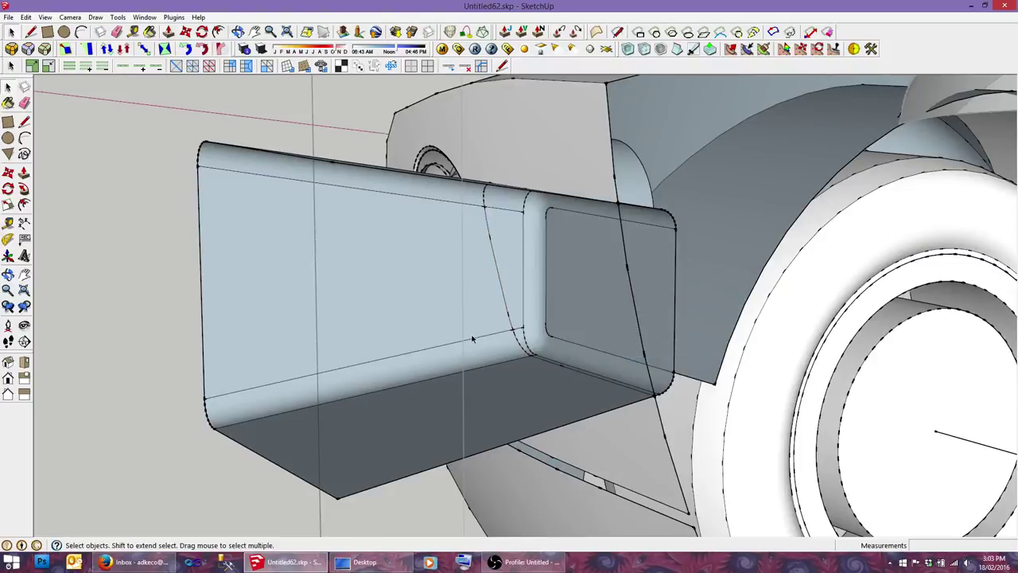
{"action": "middle_click_drag", "start_coordinate": [339, 464], "coordinate": [324, 442]}
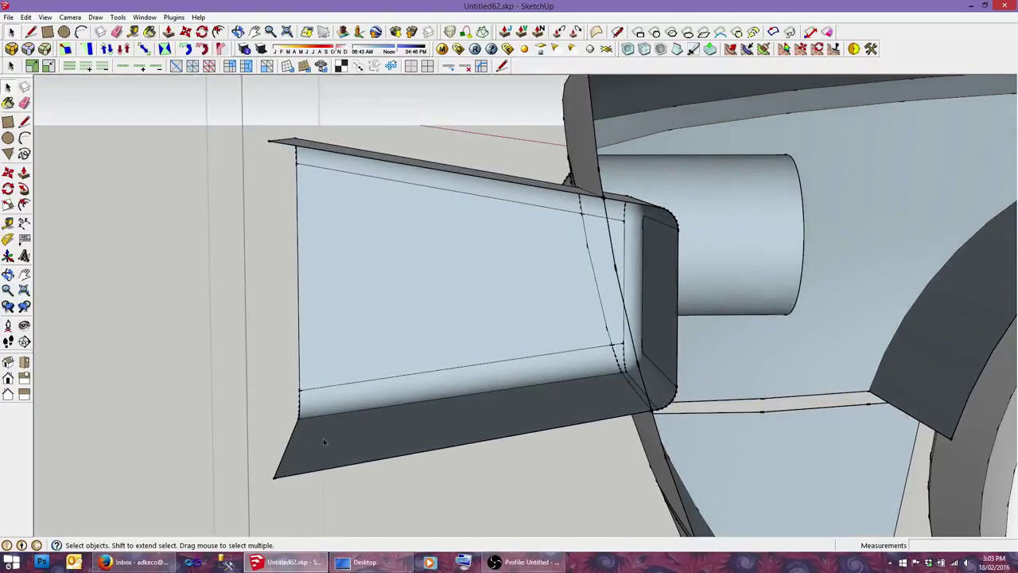
{"action": "left_click", "coordinate": [359, 395], "text": "shift"}
{"action": "left_click", "coordinate": [422, 211], "text": "shift"}
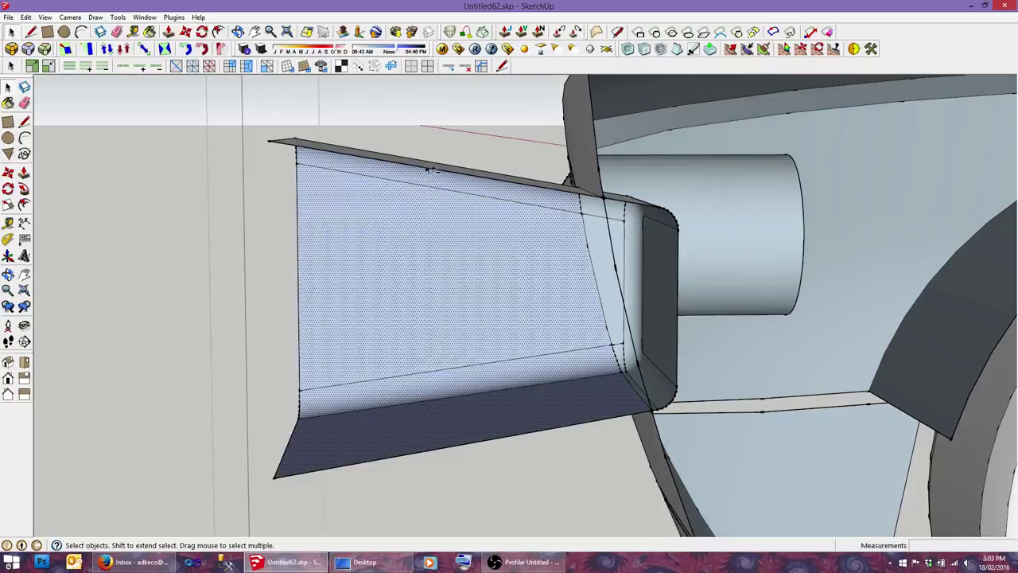
{"action": "right_click", "coordinate": [430, 168]}
{"action": "left_click", "coordinate": [453, 184]}
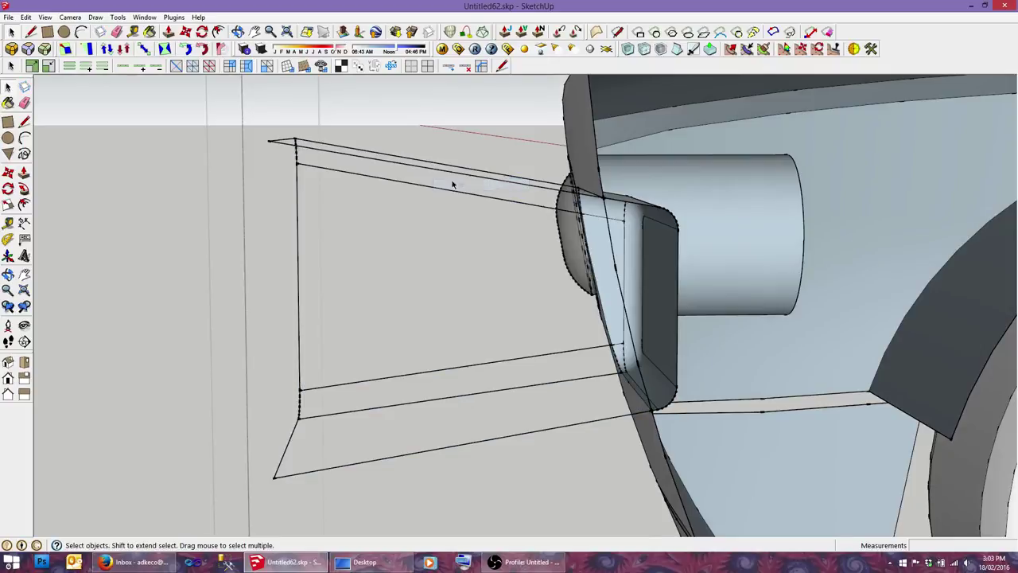
Step: Erase the leftover protruding edges and the last stray edge, leaving the rounded recess
{"action": "key", "text": "e"}
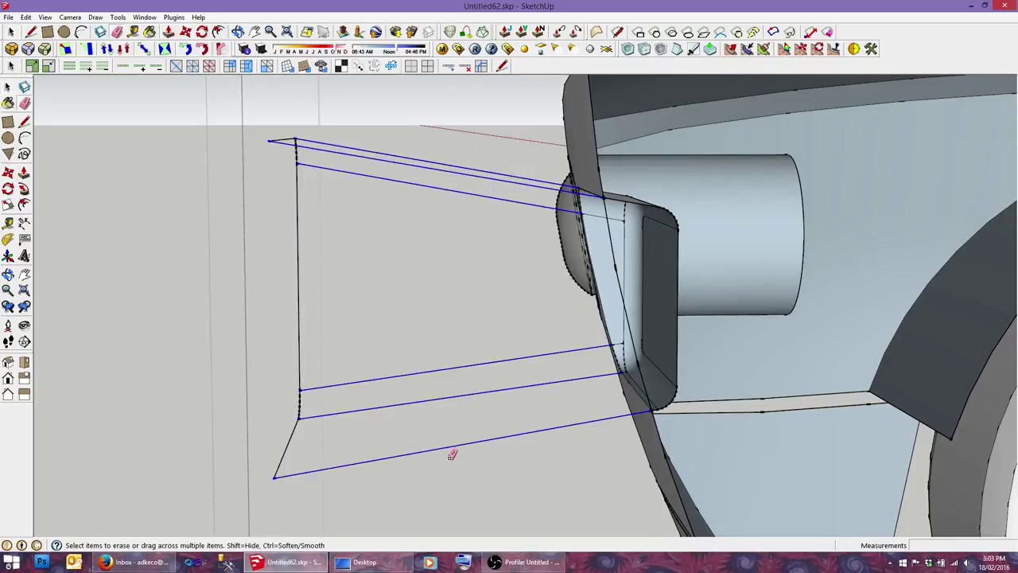
{"action": "left_click_drag", "start_coordinate": [452, 455], "coordinate": [375, 434]}
{"action": "key", "text": "space"}
{"action": "right_click", "coordinate": [296, 232]}
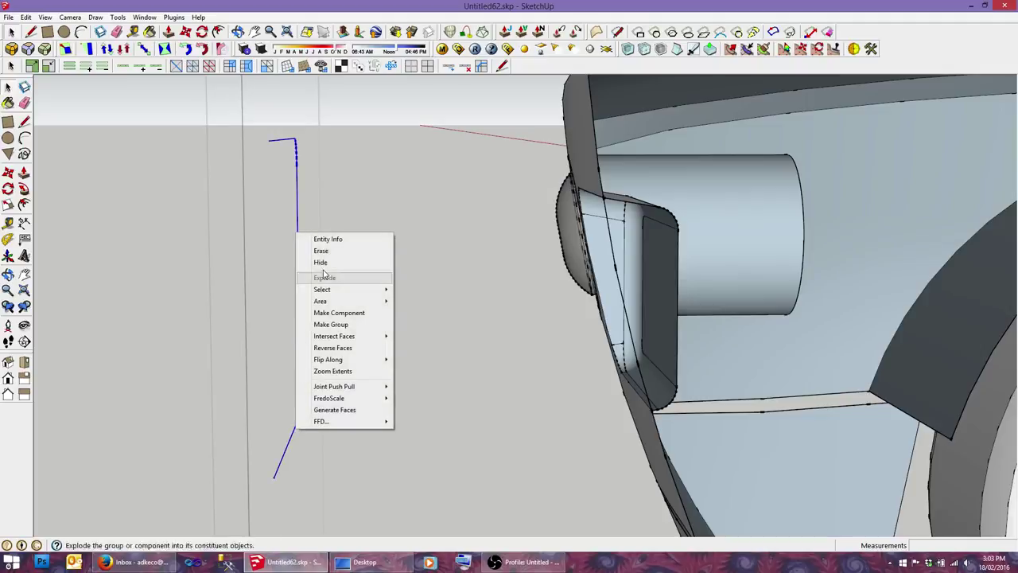
{"action": "left_click", "coordinate": [342, 255]}
{"action": "mouse_move", "coordinate": [416, 279]}
{"action": "middle_mouse_down"}
{"action": "mouse_move", "coordinate": [648, 304]}
{"action": "mouse_move", "coordinate": [615, 373]}
{"action": "middle_mouse_up"}
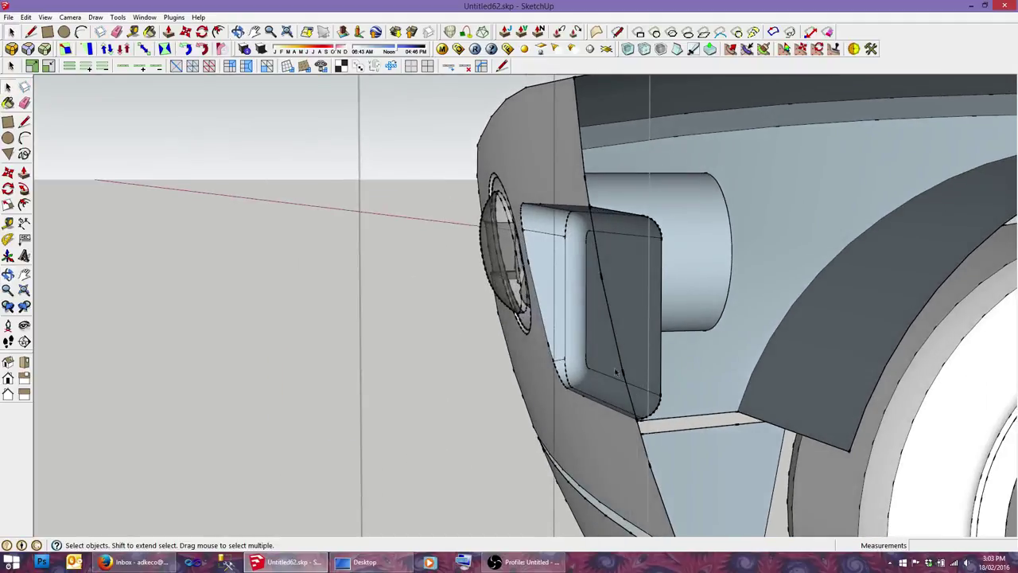
{"action": "scroll", "coordinate": [625, 406], "scroll_direction": "up", "scroll_amount": 2}
Step: Erase the stray edge inside the recess
{"action": "key", "text": "e"}
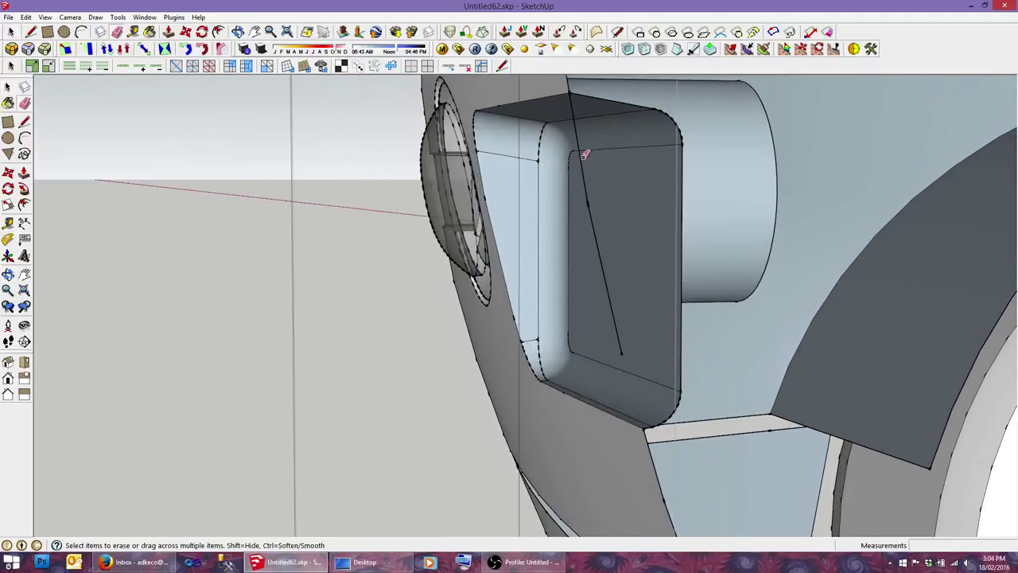
{"action": "left_click", "coordinate": [598, 221]}
{"action": "mouse_move", "coordinate": [599, 222]}
{"action": "middle_mouse_down"}
{"action": "mouse_move", "coordinate": [530, 268]}
{"action": "mouse_move", "coordinate": [811, 319]}
{"action": "mouse_move", "coordinate": [573, 272]}
{"action": "mouse_move", "coordinate": [631, 228]}
{"action": "middle_mouse_up"}
{"action": "key", "text": "space"}
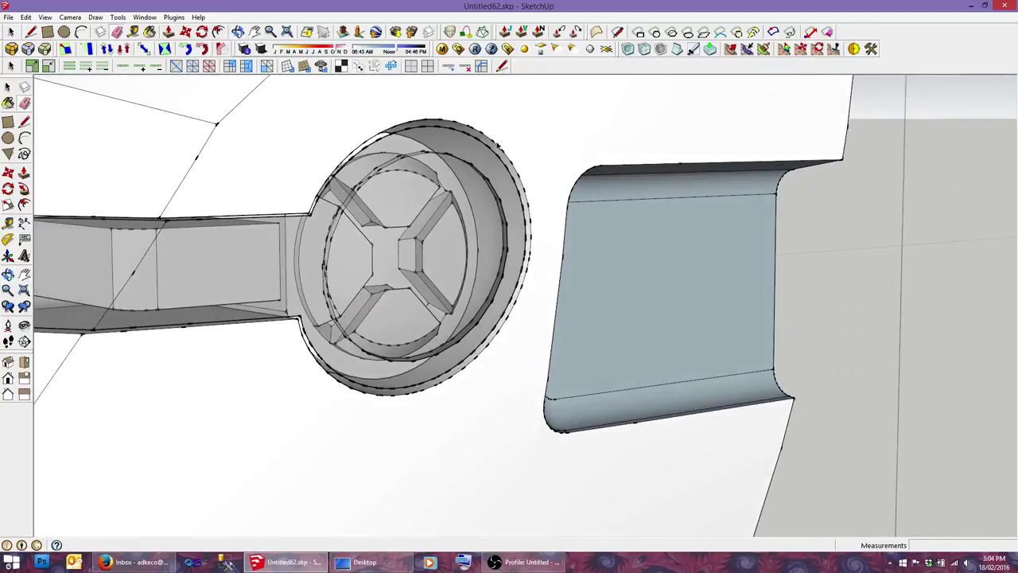
Step: Soften/smooth the recess edges and close the rear body component
{"action": "left_click_drag", "start_coordinate": [513, 137], "coordinate": [925, 457]}
{"action": "mouse_move", "coordinate": [644, 357]}
{"action": "middle_mouse_down"}
{"action": "mouse_move", "coordinate": [346, 366]}
{"action": "mouse_move", "coordinate": [730, 378]}
{"action": "mouse_move", "coordinate": [657, 373]}
{"action": "mouse_move", "coordinate": [588, 350]}
{"action": "middle_mouse_up"}
{"action": "right_click", "coordinate": [646, 348]}
{"action": "left_click", "coordinate": [683, 249]}
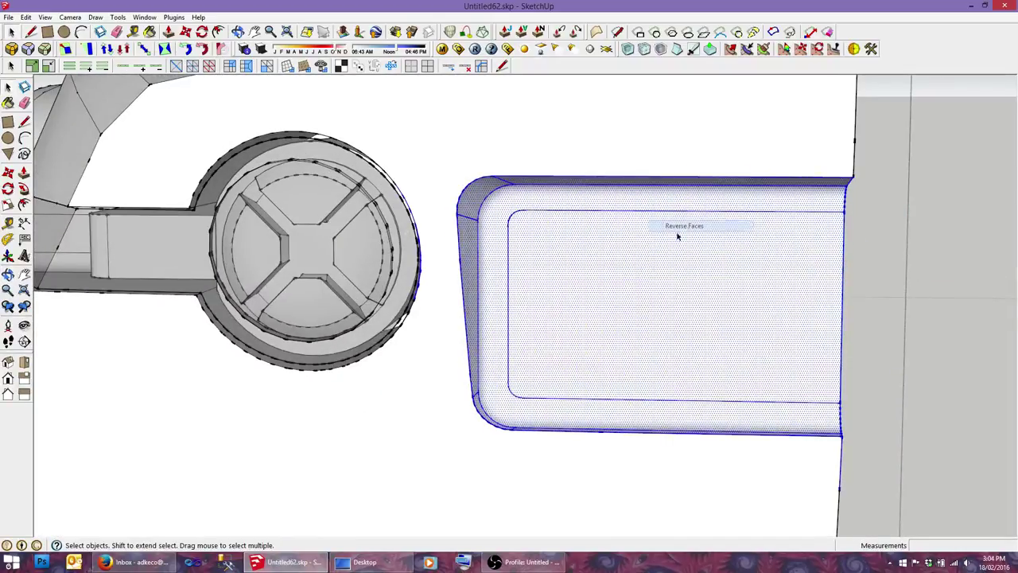
{"action": "mouse_move", "coordinate": [677, 230]}
{"action": "middle_mouse_down"}
{"action": "mouse_move", "coordinate": [639, 282]}
{"action": "mouse_move", "coordinate": [620, 224]}
{"action": "mouse_move", "coordinate": [761, 287]}
{"action": "middle_mouse_up"}
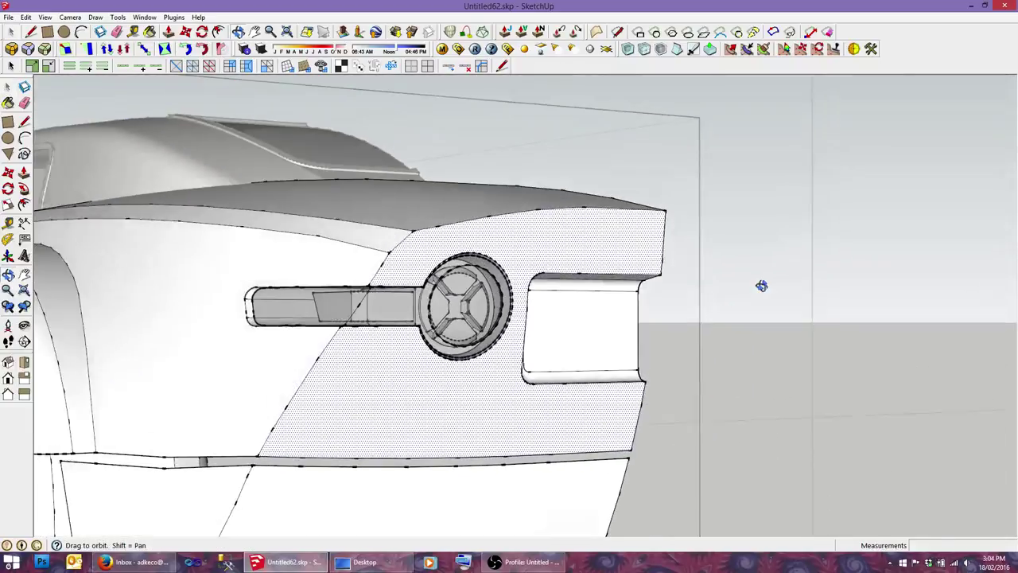
{"action": "scroll", "coordinate": [796, 310], "scroll_direction": "down", "scroll_amount": 5}
{"action": "left_click", "coordinate": [843, 326]}
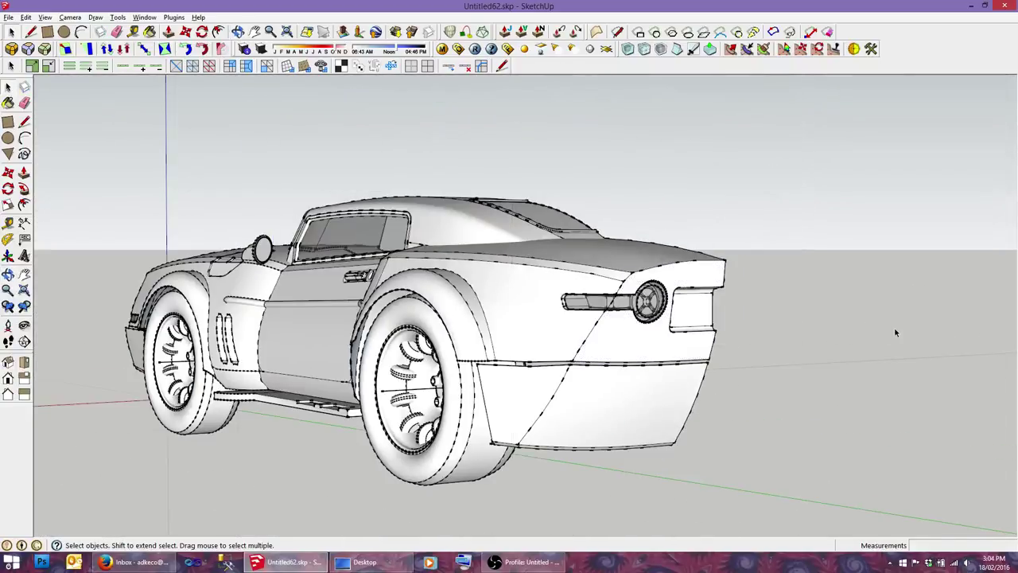
{"action": "left_click", "coordinate": [25, 17]}
{"action": "left_click", "coordinate": [209, 178]}
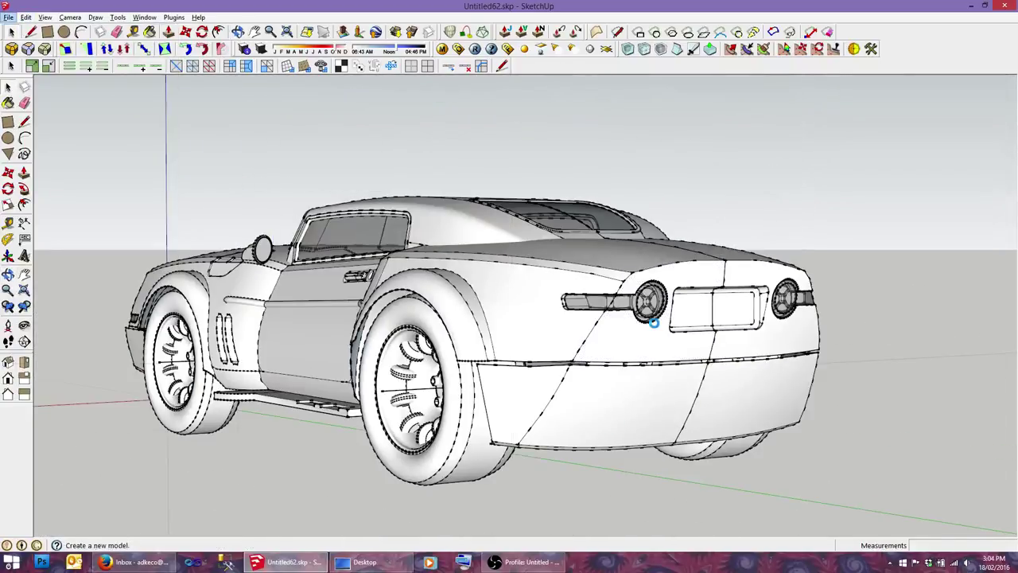
{"action": "scroll", "coordinate": [729, 307], "scroll_direction": "up", "scroll_amount": 3}
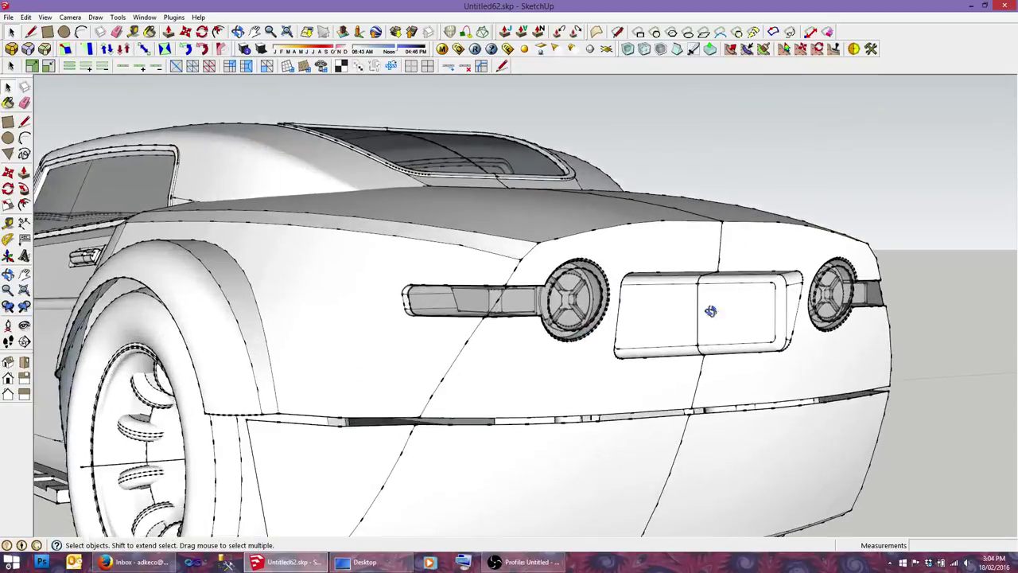
{"action": "mouse_move", "coordinate": [709, 311]}
{"action": "middle_mouse_down"}
{"action": "mouse_move", "coordinate": [364, 323]}
{"action": "mouse_move", "coordinate": [371, 358]}
{"action": "mouse_move", "coordinate": [539, 339]}
{"action": "mouse_move", "coordinate": [568, 320]}
{"action": "mouse_move", "coordinate": [493, 321]}
{"action": "mouse_move", "coordinate": [700, 291]}
{"action": "mouse_move", "coordinate": [504, 320]}
{"action": "mouse_move", "coordinate": [225, 337]}
{"action": "middle_mouse_up"}
{"action": "scroll", "coordinate": [565, 328], "scroll_direction": "up", "scroll_amount": 2}
{"action": "scroll", "coordinate": [565, 329], "scroll_direction": "down", "scroll_amount": 2}
{"action": "scroll", "coordinate": [554, 287], "scroll_direction": "up", "scroll_amount": 3}
{"action": "scroll", "coordinate": [700, 291], "scroll_direction": "down", "scroll_amount": 2}
{"action": "scroll", "coordinate": [262, 397], "scroll_direction": "down", "scroll_amount": 2}
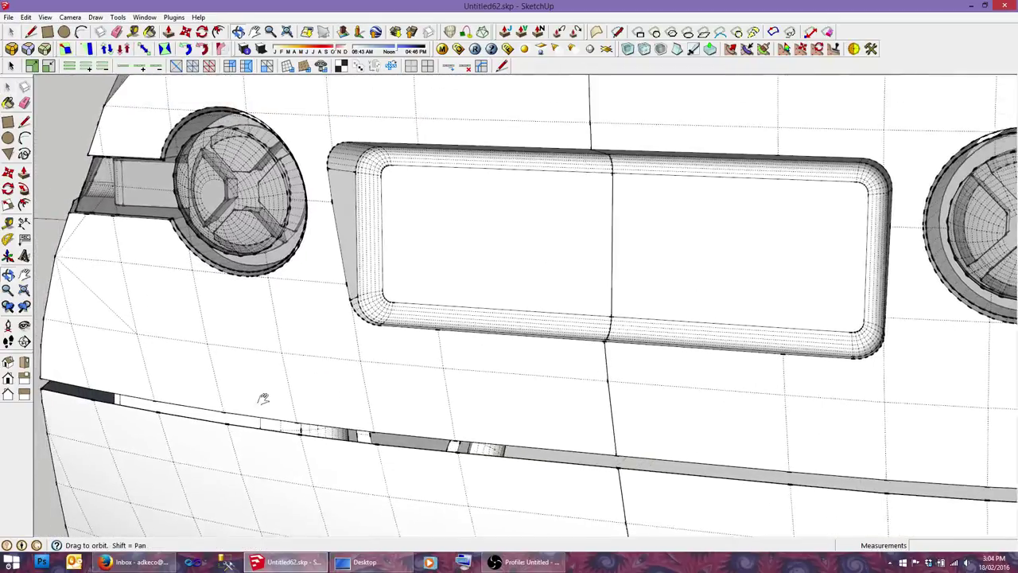
{"action": "scroll", "coordinate": [356, 294], "scroll_direction": "up", "scroll_amount": 3}
{"action": "scroll", "coordinate": [355, 294], "scroll_direction": "down", "scroll_amount": 2}
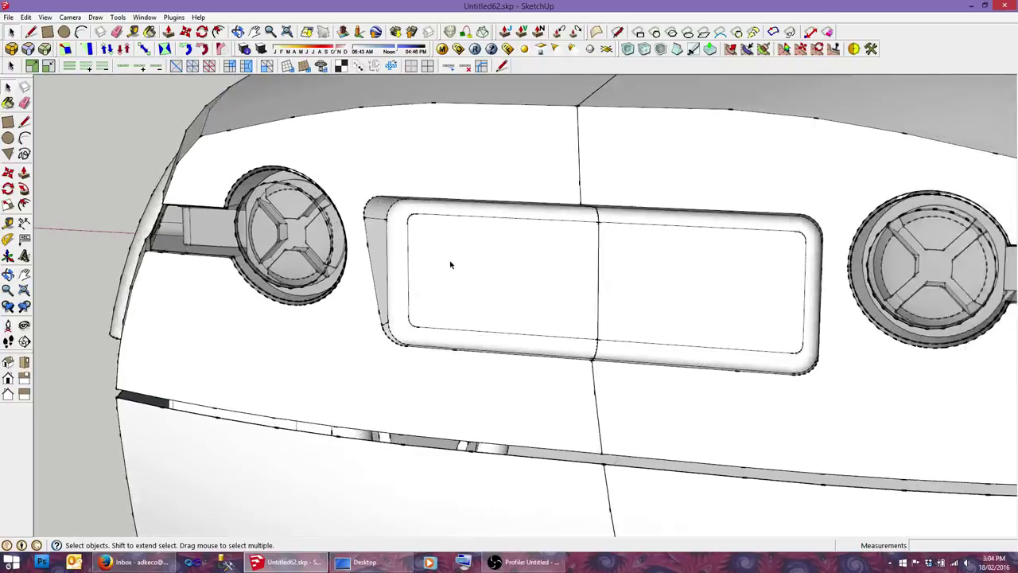
{"action": "mouse_move", "coordinate": [450, 263]}
{"action": "middle_mouse_down"}
{"action": "mouse_move", "coordinate": [448, 303]}
{"action": "mouse_move", "coordinate": [739, 268]}
{"action": "middle_mouse_up"}
{"action": "scroll", "coordinate": [739, 268], "scroll_direction": "up", "scroll_amount": 1}
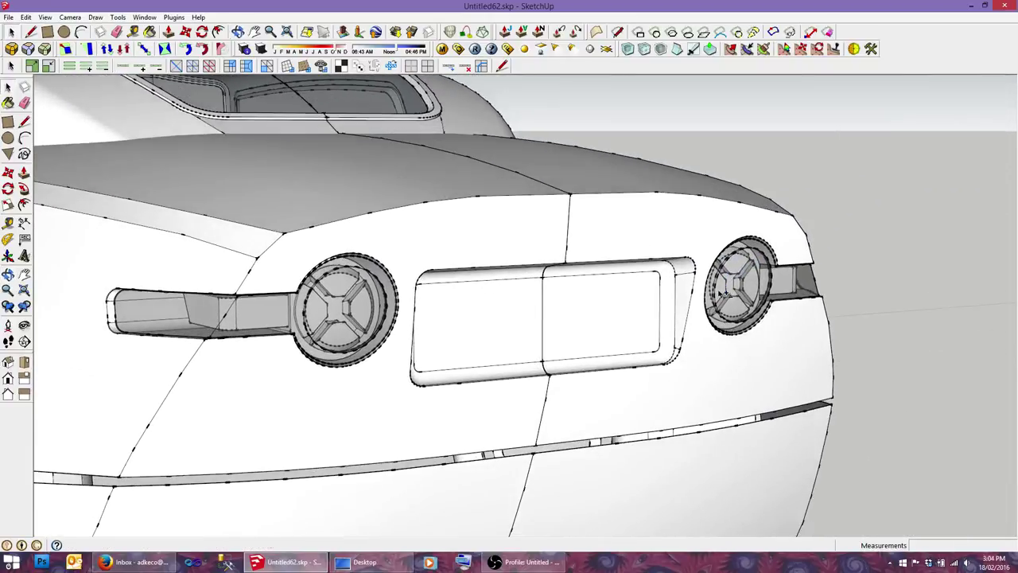
{"action": "key", "text": "alt+h"}
{"action": "scroll", "coordinate": [574, 251], "scroll_direction": "up", "scroll_amount": 2}
{"action": "scroll", "coordinate": [574, 252], "scroll_direction": "down", "scroll_amount": 2}
{"action": "middle_click_drag", "start_coordinate": [591, 316], "coordinate": [572, 287]}
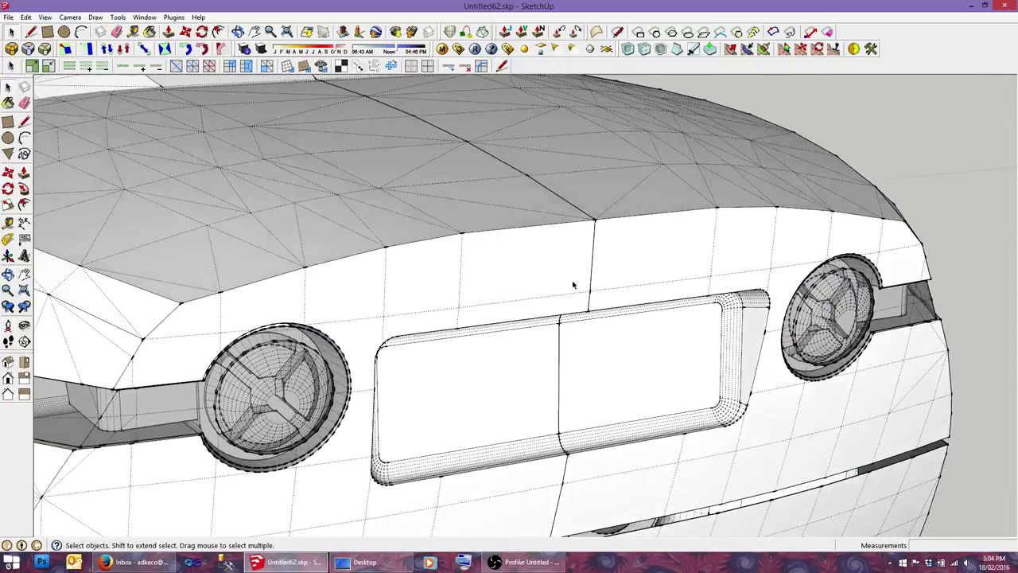
{"action": "left_click", "coordinate": [573, 287]}
{"action": "scroll", "coordinate": [569, 286], "scroll_direction": "up", "scroll_amount": 3}
{"action": "left_click", "coordinate": [568, 295]}
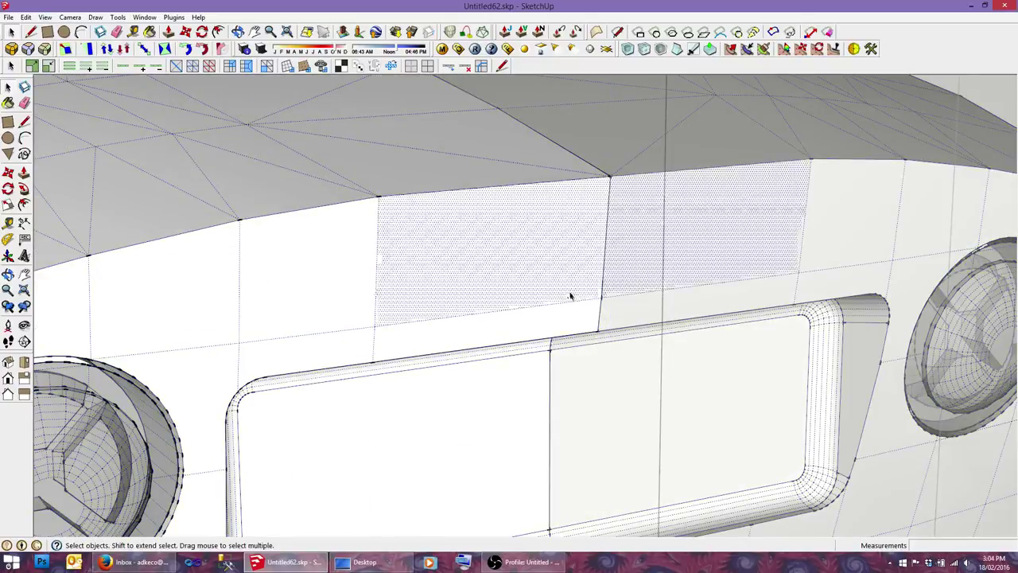
{"action": "left_click", "coordinate": [595, 301]}
{"action": "key", "text": "l"}
Step: Draw a guide line on the panel edge and a 2-point arc bulging about 15 mm
{"action": "mouse_move", "coordinate": [602, 289]}
{"action": "middle_mouse_down"}
{"action": "mouse_move", "coordinate": [712, 287]}
{"action": "mouse_move", "coordinate": [641, 263]}
{"action": "middle_mouse_up"}
{"action": "left_click", "coordinate": [601, 290]}
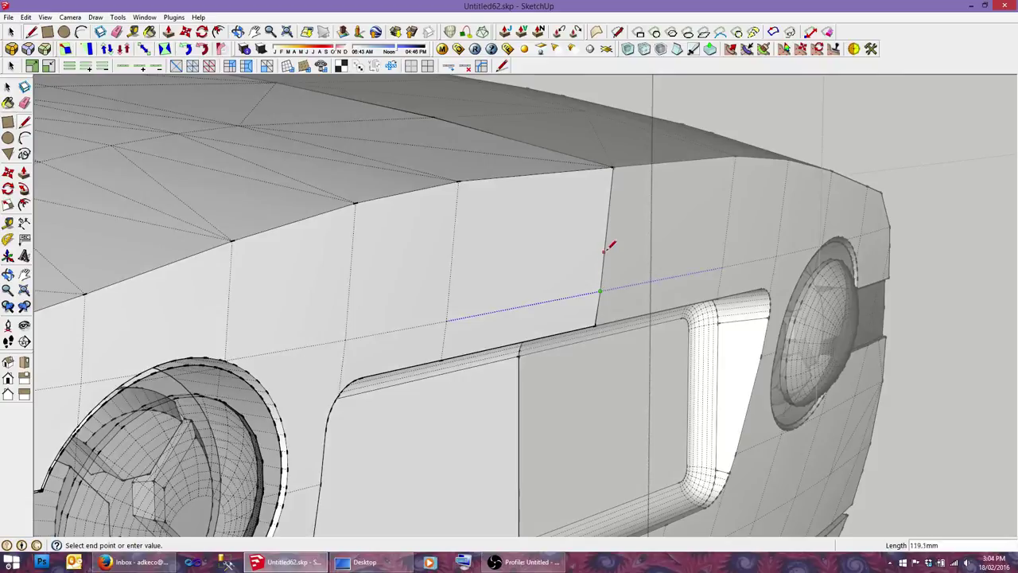
{"action": "left_click", "coordinate": [606, 246]}
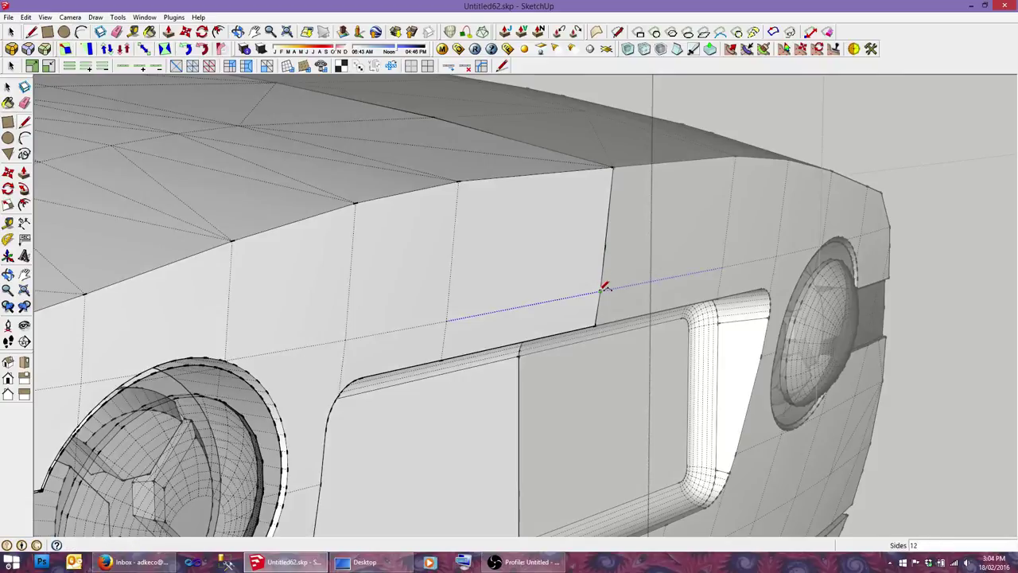
{"action": "left_click", "coordinate": [602, 291]}
{"action": "left_click", "coordinate": [605, 248]}
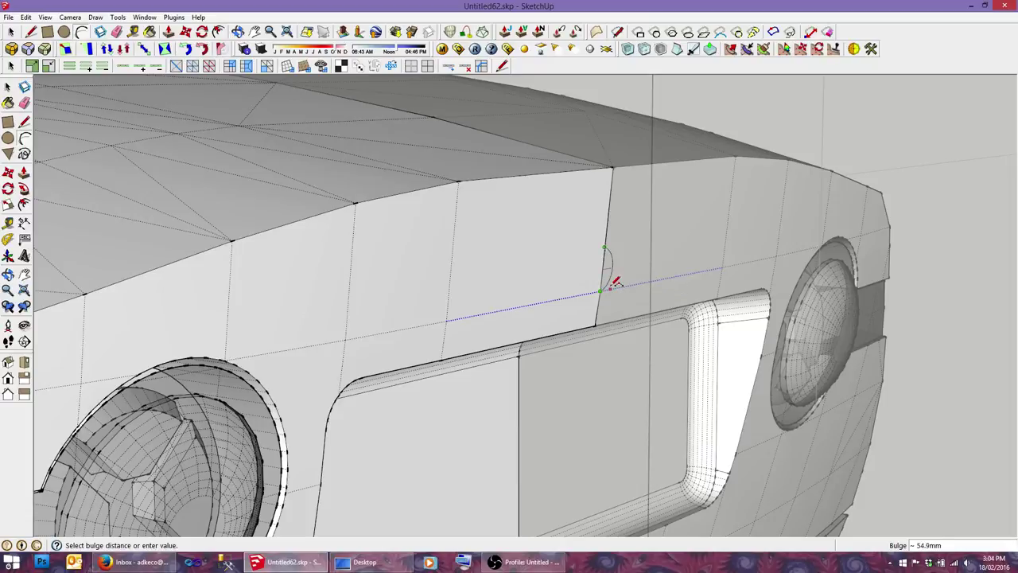
{"action": "scroll", "coordinate": [615, 284], "scroll_direction": "up", "scroll_amount": 2}
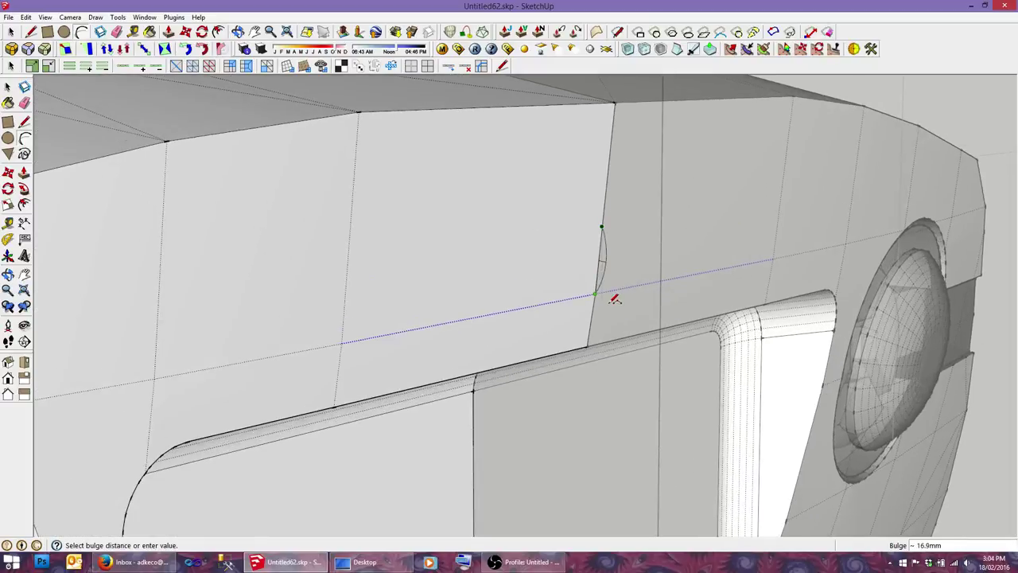
{"action": "scroll", "coordinate": [609, 294], "scroll_direction": "up", "scroll_amount": 2}
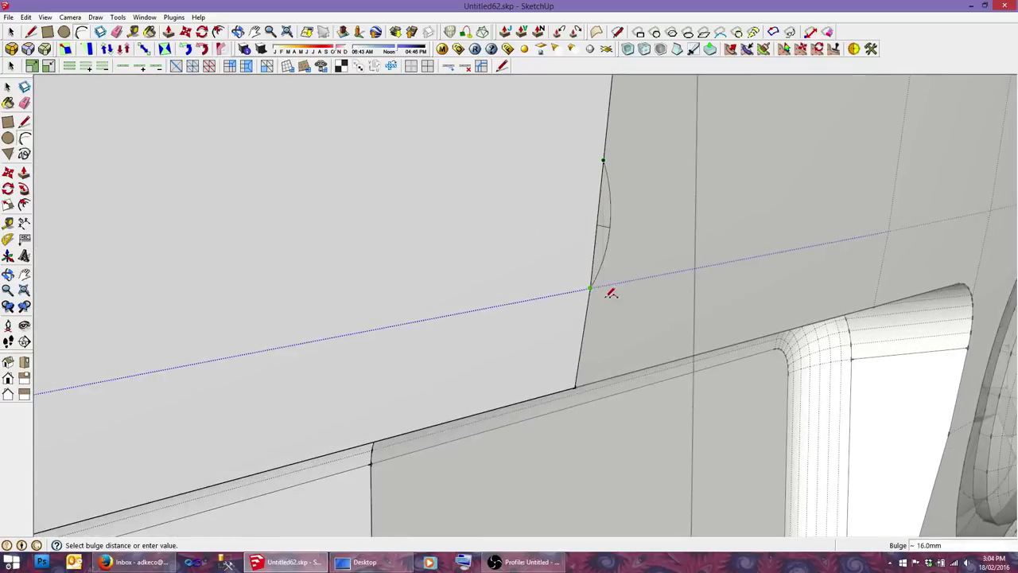
{"action": "mouse_move", "coordinate": [607, 291]}
{"action": "middle_mouse_down"}
{"action": "mouse_move", "coordinate": [645, 315]}
{"action": "mouse_move", "coordinate": [632, 282]}
{"action": "middle_mouse_up"}
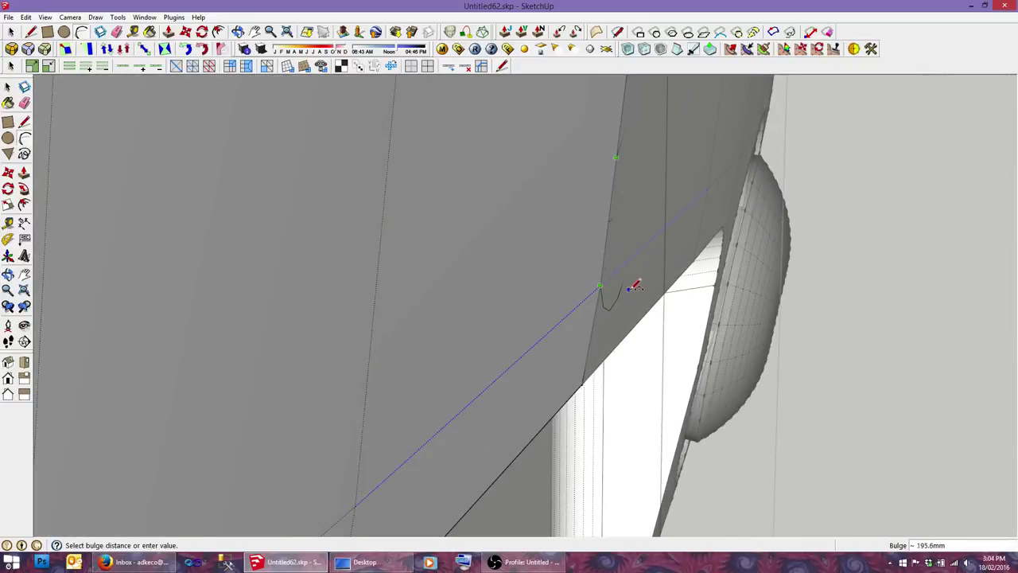
{"action": "middle_click_drag", "start_coordinate": [641, 286], "coordinate": [654, 284]}
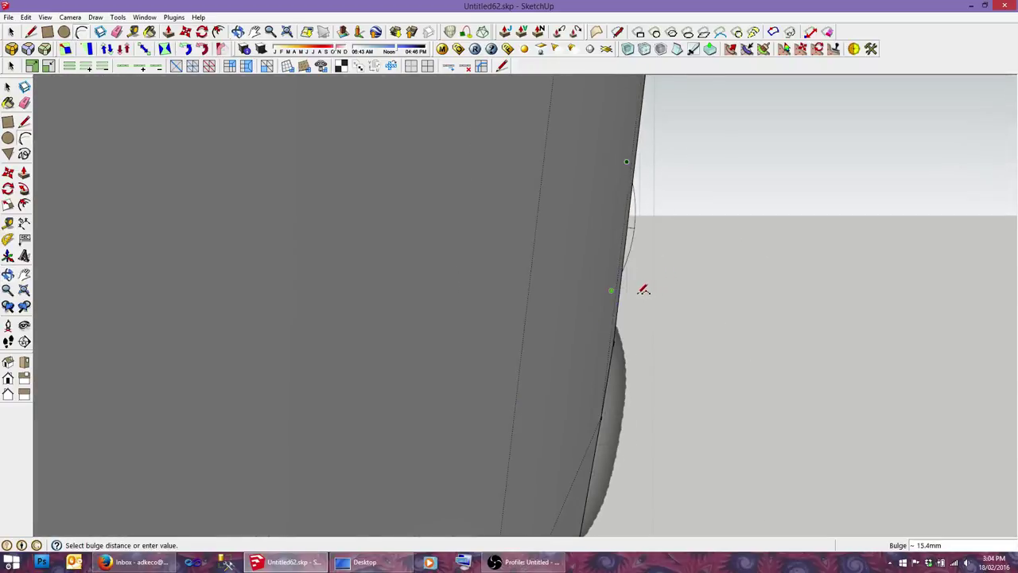
{"action": "left_click", "coordinate": [651, 291]}
{"action": "mouse_move", "coordinate": [643, 295]}
{"action": "middle_mouse_down"}
{"action": "mouse_move", "coordinate": [503, 297]}
{"action": "mouse_move", "coordinate": [448, 310]}
{"action": "middle_mouse_up"}
{"action": "key", "text": "space"}
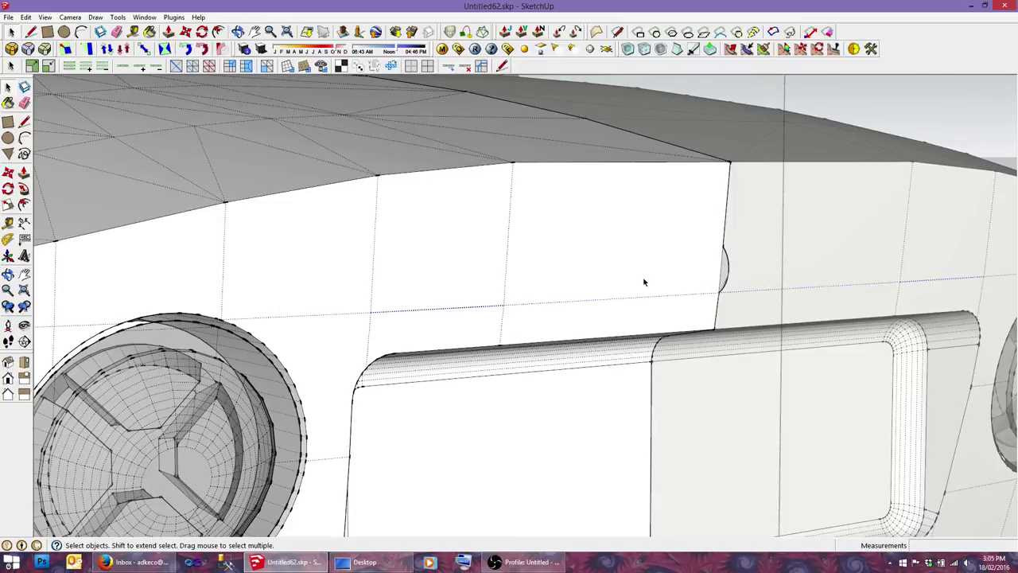
Step: Try Push/Pull extrusions of the small arc face along the panel, undoing them
{"action": "mouse_move", "coordinate": [726, 270]}
{"action": "middle_mouse_down"}
{"action": "mouse_move", "coordinate": [517, 282]}
{"action": "mouse_move", "coordinate": [671, 294]}
{"action": "mouse_move", "coordinate": [711, 286]}
{"action": "middle_mouse_up"}
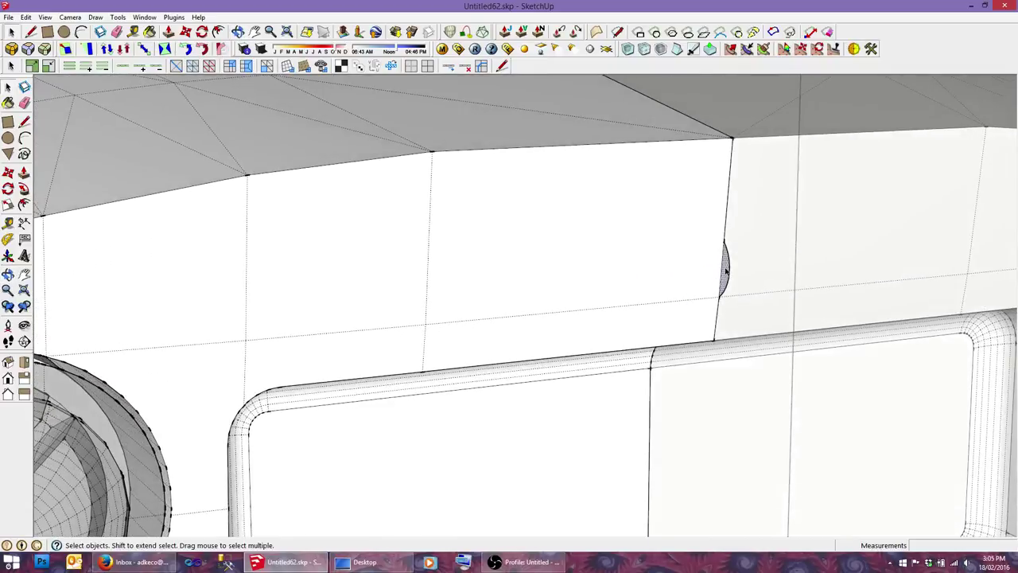
{"action": "key", "text": "p"}
{"action": "left_click", "coordinate": [726, 272]}
{"action": "left_click", "coordinate": [444, 323]}
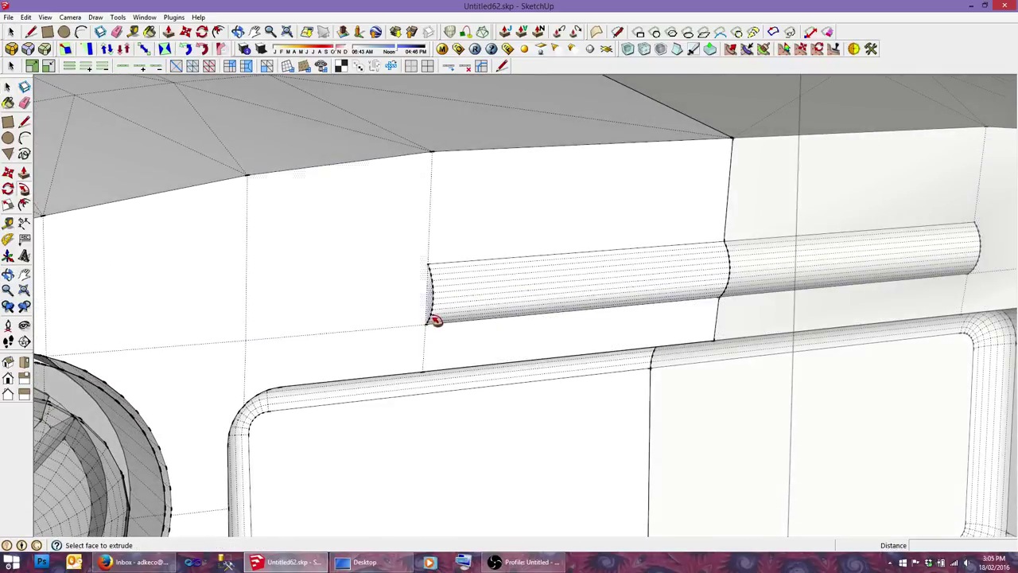
{"action": "key", "text": "ctrl+z"}
{"action": "left_click", "coordinate": [722, 284]}
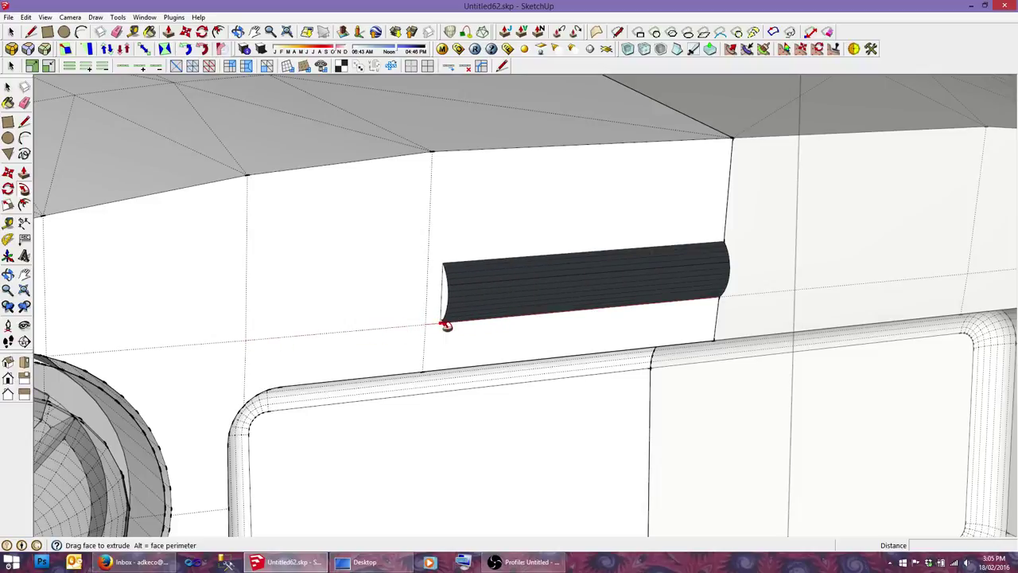
{"action": "middle_click_drag", "start_coordinate": [377, 329], "coordinate": [552, 295]}
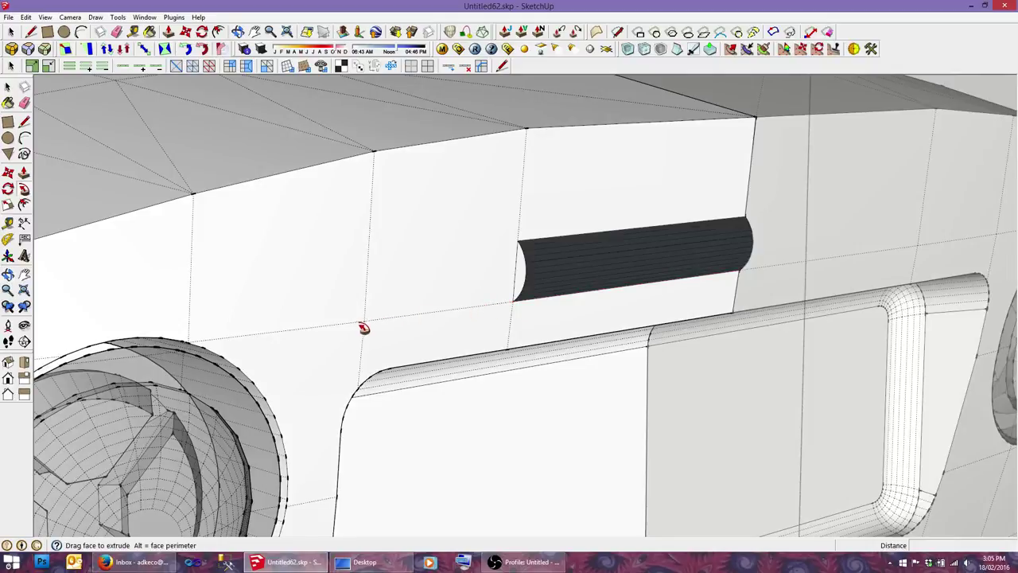
{"action": "left_click", "coordinate": [362, 329]}
{"action": "key", "text": "ctrl+z"}
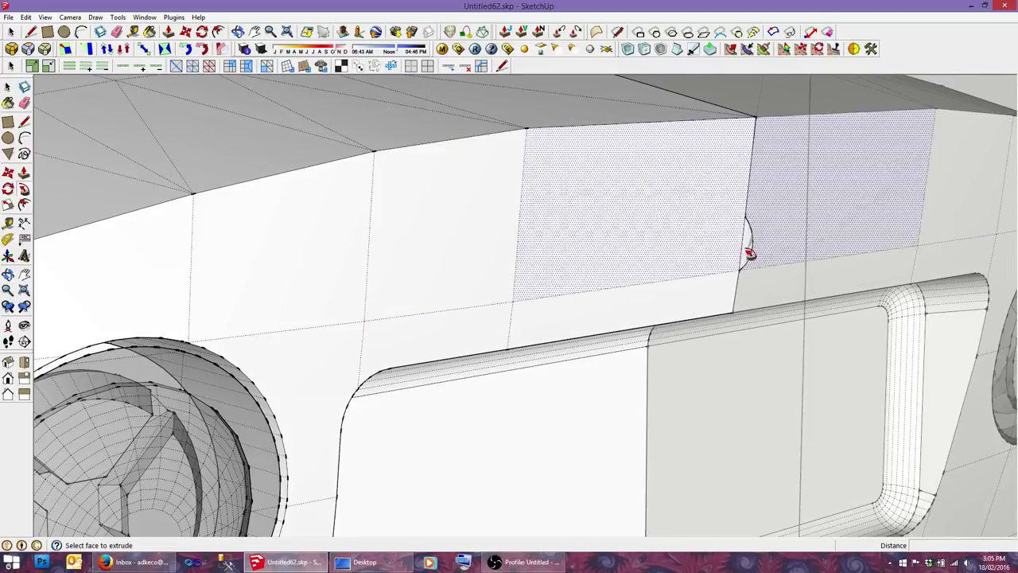
Step: Extrude the arc face along the panel up to the panel endpoint
{"action": "left_click", "coordinate": [723, 271]}
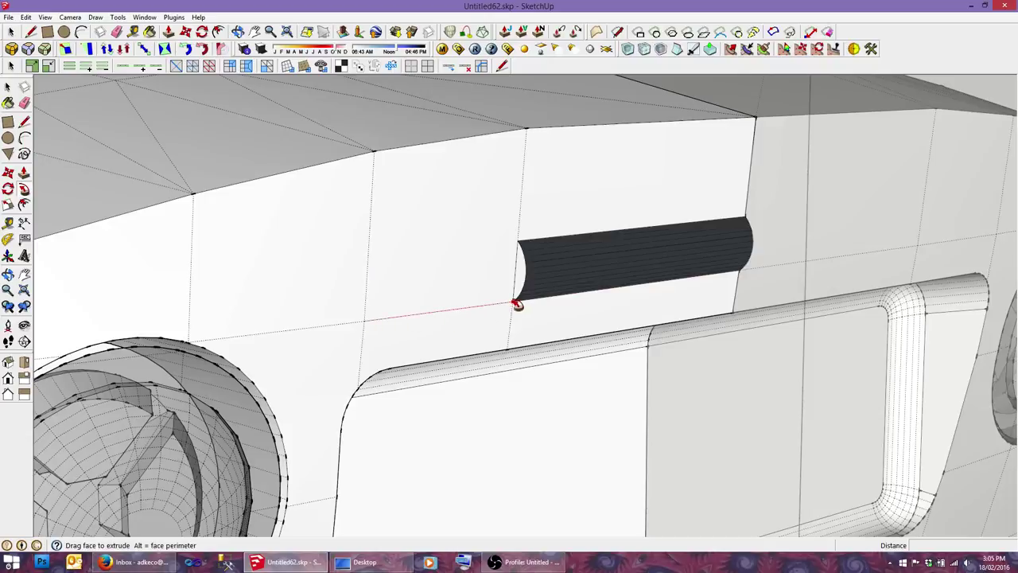
{"action": "scroll", "coordinate": [517, 305], "scroll_direction": "up", "scroll_amount": 3}
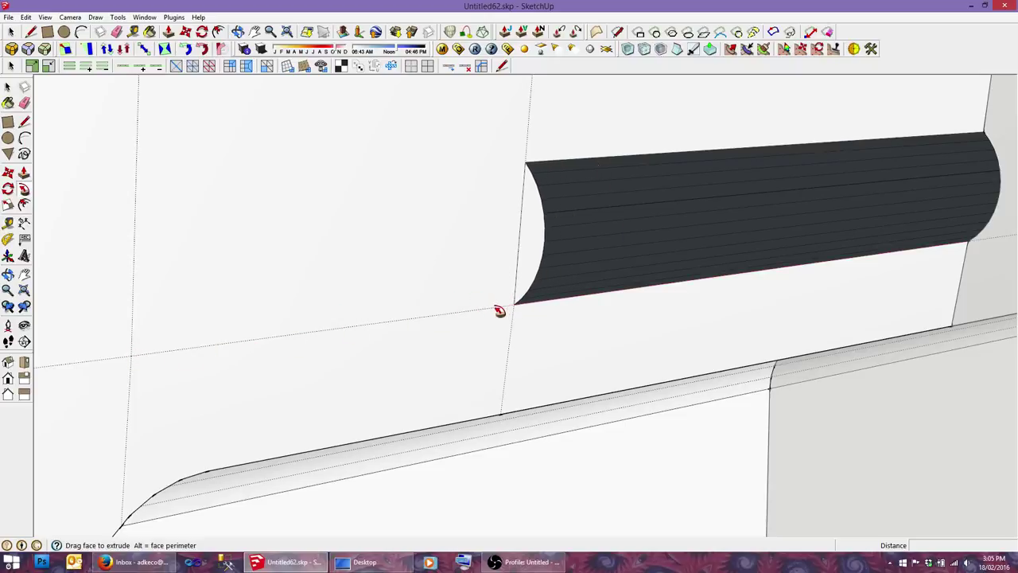
{"action": "scroll", "coordinate": [515, 308], "scroll_direction": "up", "scroll_amount": 3}
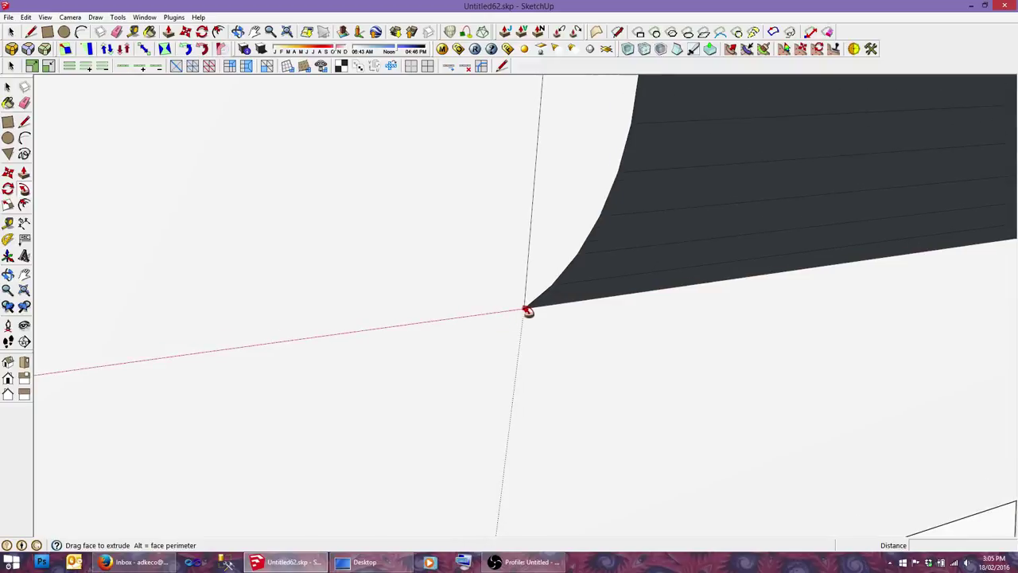
{"action": "left_click", "coordinate": [525, 325]}
{"action": "mouse_move", "coordinate": [526, 325]}
{"action": "middle_mouse_down"}
{"action": "mouse_move", "coordinate": [575, 346]}
{"action": "mouse_move", "coordinate": [601, 313]}
{"action": "middle_mouse_up"}
{"action": "scroll", "coordinate": [601, 313], "scroll_direction": "down", "scroll_amount": 3}
Step: Sweep the arc profile with Follow Me along the long panel edge
{"action": "key", "text": "l"}
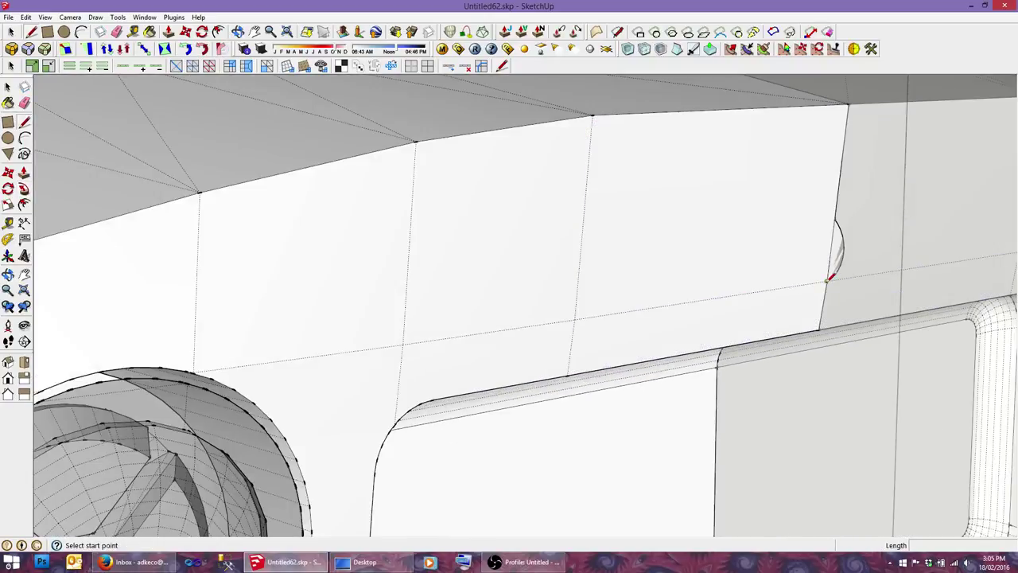
{"action": "left_click", "coordinate": [827, 281]}
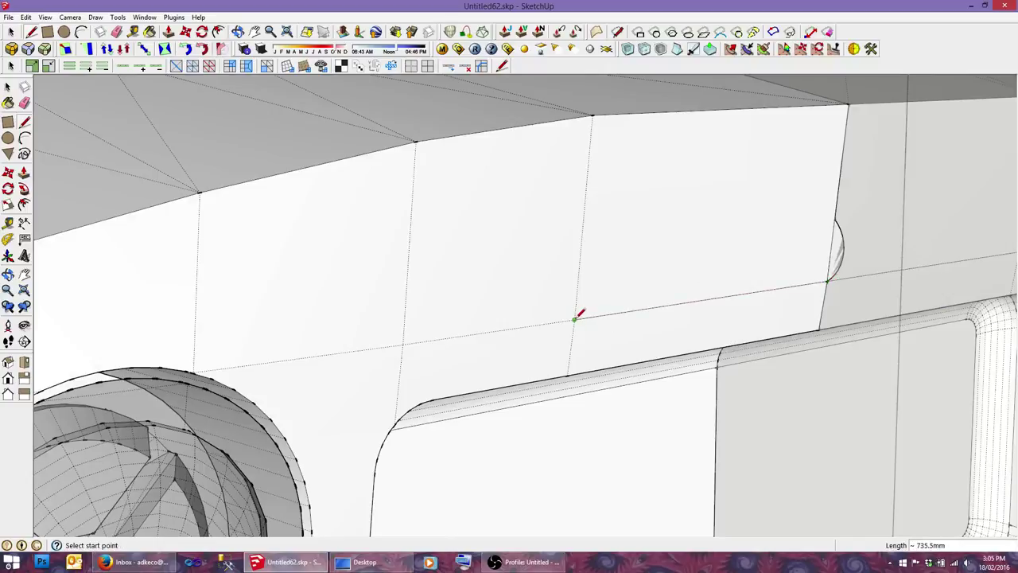
{"action": "key", "text": "Escape"}
{"action": "key", "text": "space"}
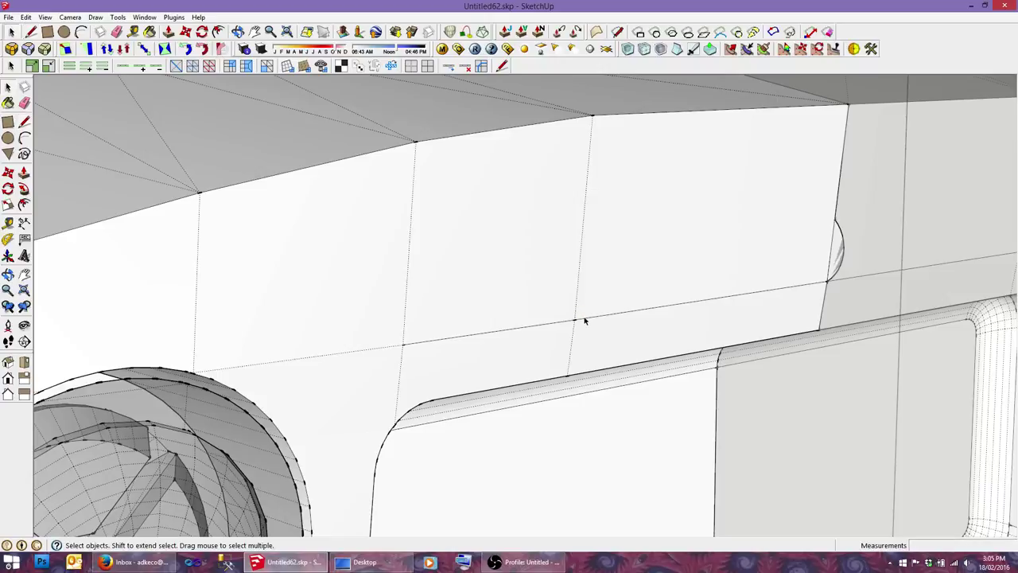
{"action": "left_click", "coordinate": [569, 323]}
{"action": "key", "text": "f"}
{"action": "left_click", "coordinate": [836, 265]}
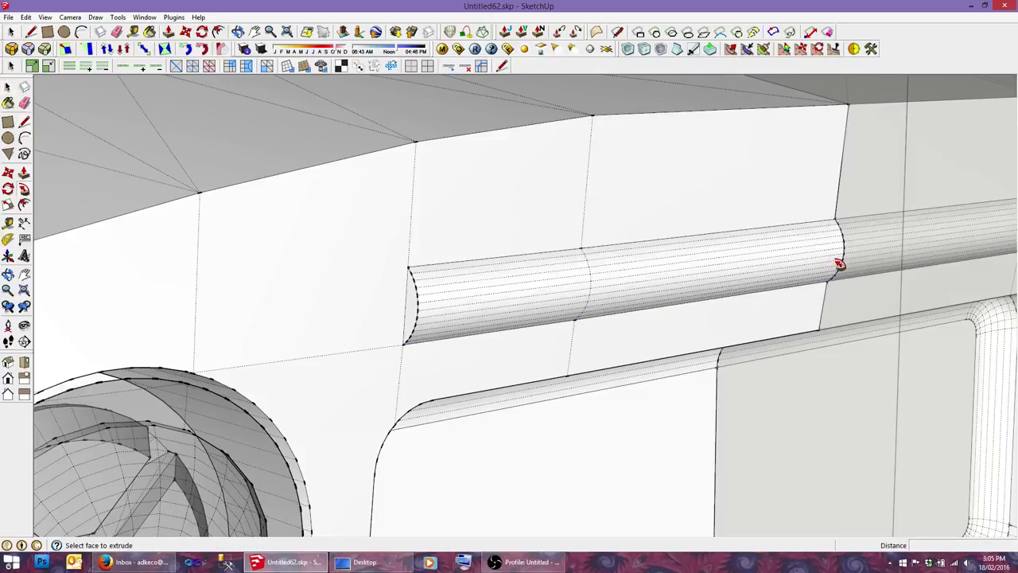
{"action": "key", "text": "space"}
{"action": "middle_click_drag", "start_coordinate": [565, 320], "coordinate": [596, 303]}
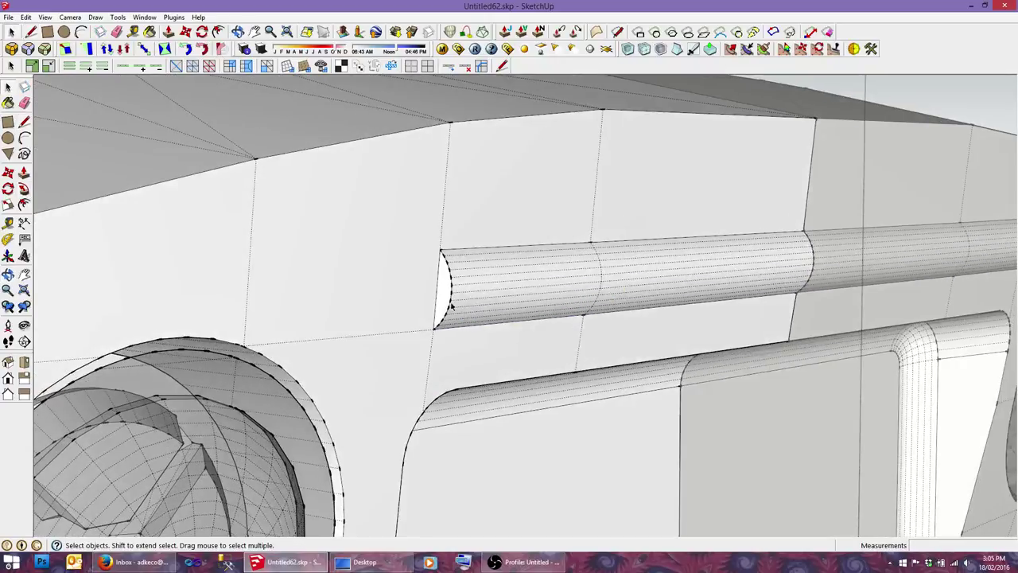
Step: Select only the end-cap edges of the trim tube
{"action": "scroll", "coordinate": [444, 303], "scroll_direction": "up", "scroll_amount": 3}
{"action": "double_click", "coordinate": [438, 291]}
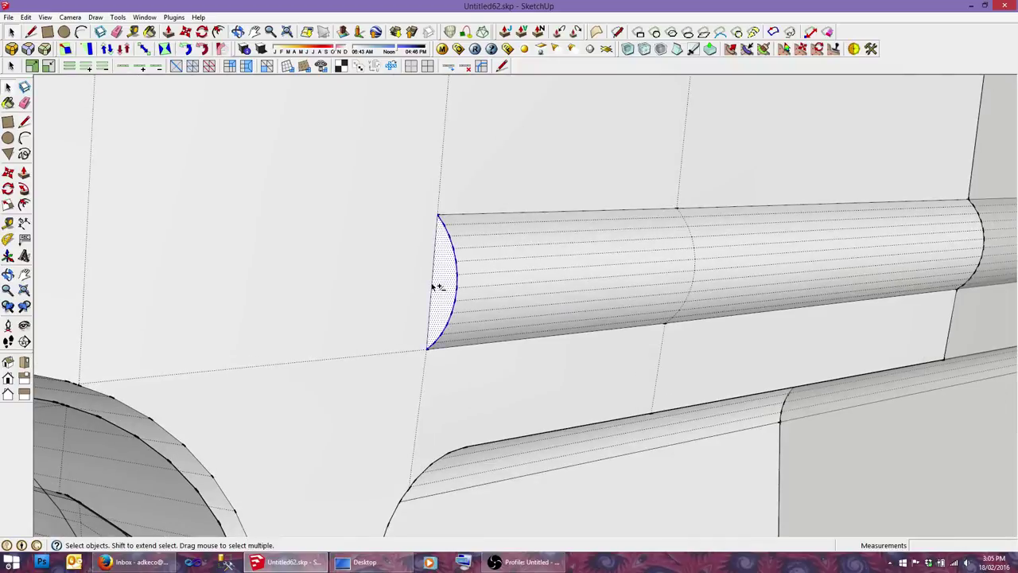
{"action": "left_click", "coordinate": [448, 287], "text": "shift"}
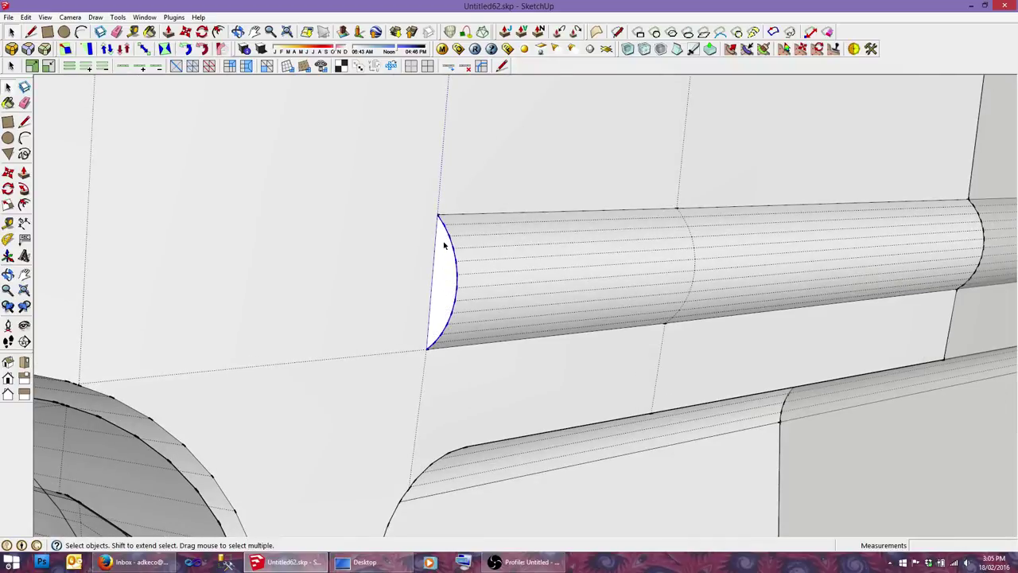
{"action": "left_click", "coordinate": [444, 245]}
{"action": "scroll", "coordinate": [444, 245], "scroll_direction": "up", "scroll_amount": 2}
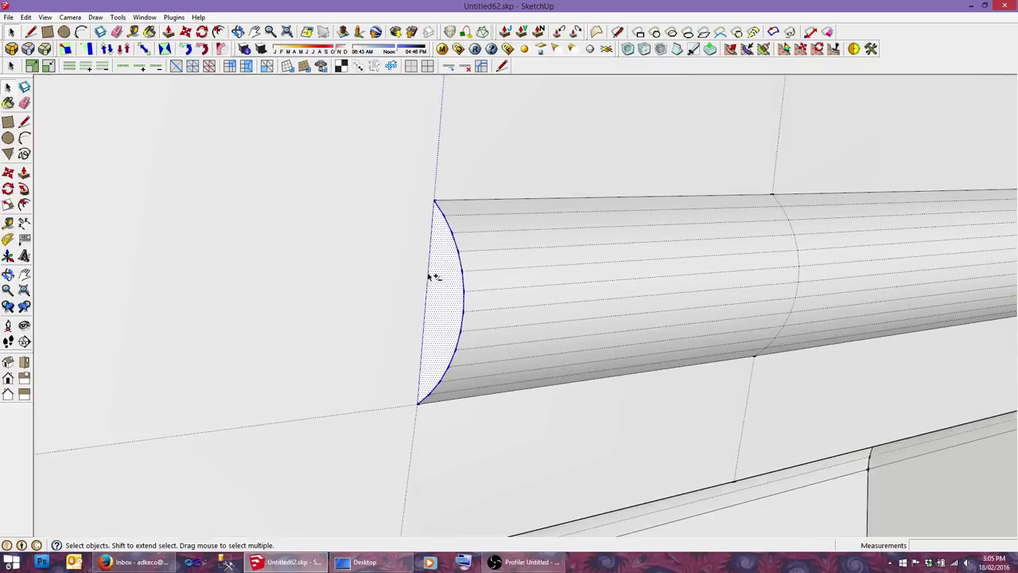
{"action": "left_click", "coordinate": [444, 280], "text": "shift"}
{"action": "scroll", "coordinate": [444, 280], "scroll_direction": "down", "scroll_amount": 3}
{"action": "mouse_move", "coordinate": [466, 266]}
{"action": "middle_mouse_down"}
{"action": "mouse_move", "coordinate": [473, 318]}
{"action": "mouse_move", "coordinate": [456, 275]}
{"action": "middle_mouse_up"}
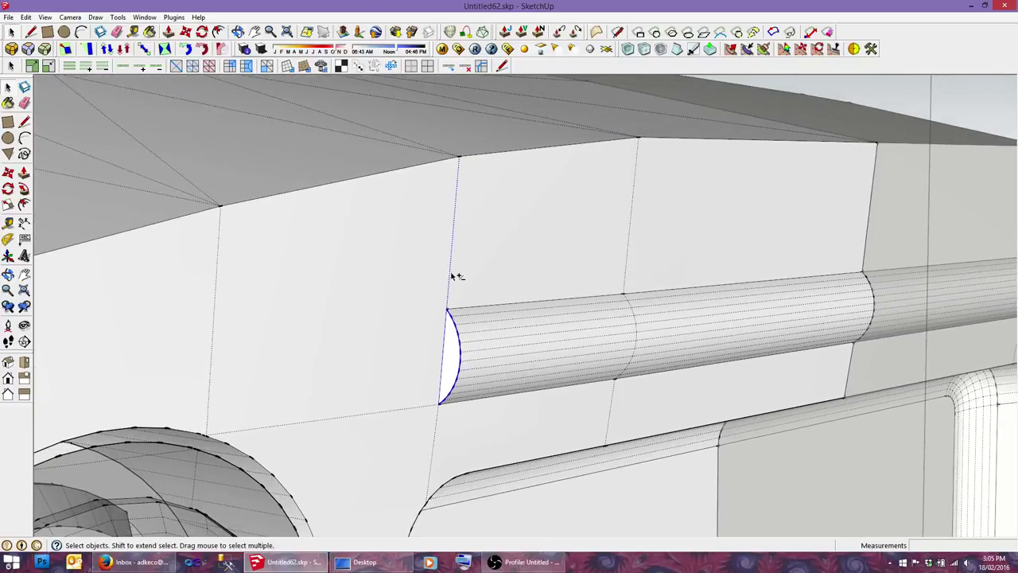
{"action": "left_click", "coordinate": [452, 275]}
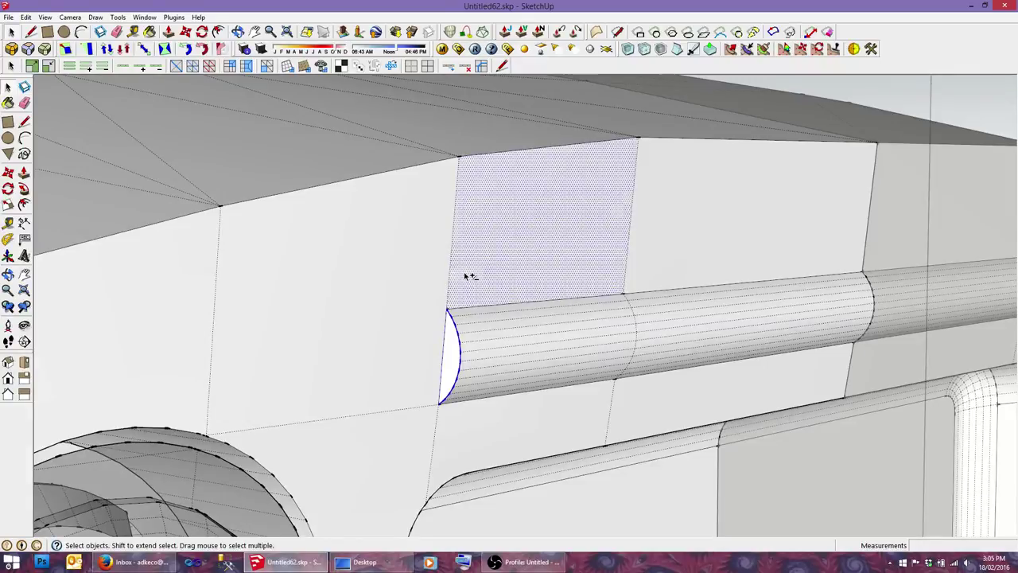
{"action": "left_click", "coordinate": [467, 276], "text": "shift"}
Step: Round the tube's end edges with a 30 mm Round Corner offset
{"action": "left_click", "coordinate": [31, 66]}
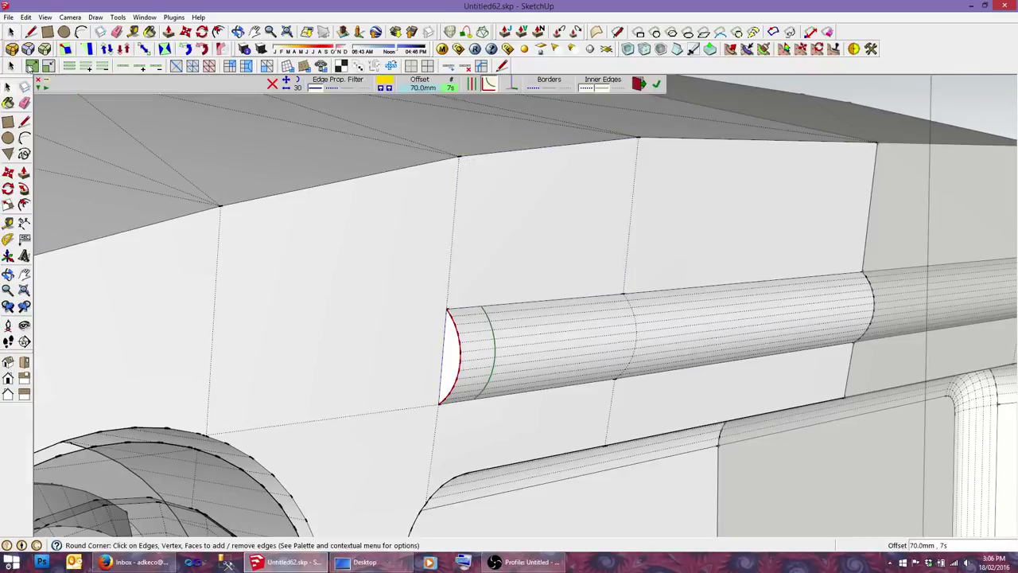
{"action": "left_click", "coordinate": [418, 88]}
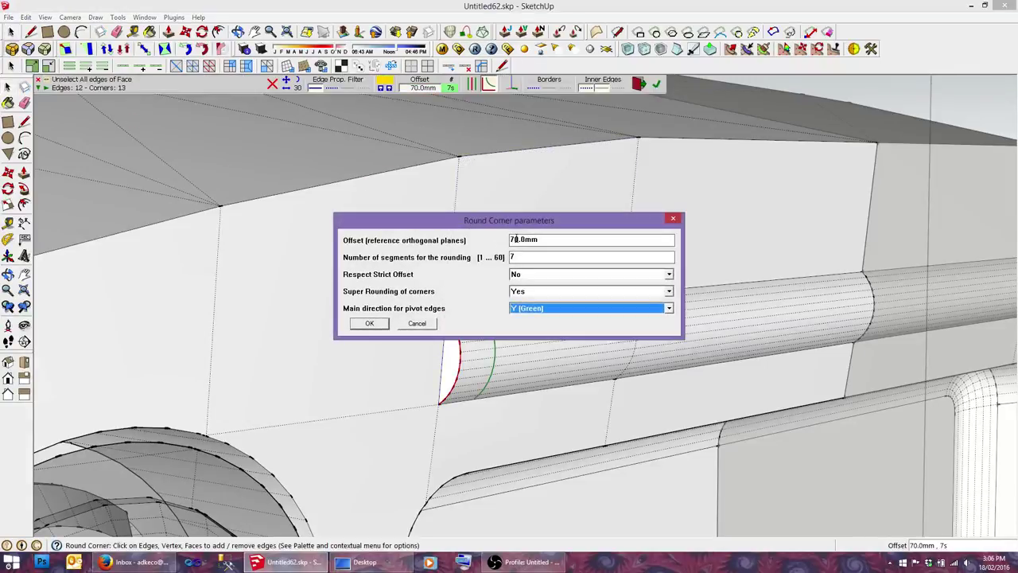
{"action": "left_click", "coordinate": [369, 323]}
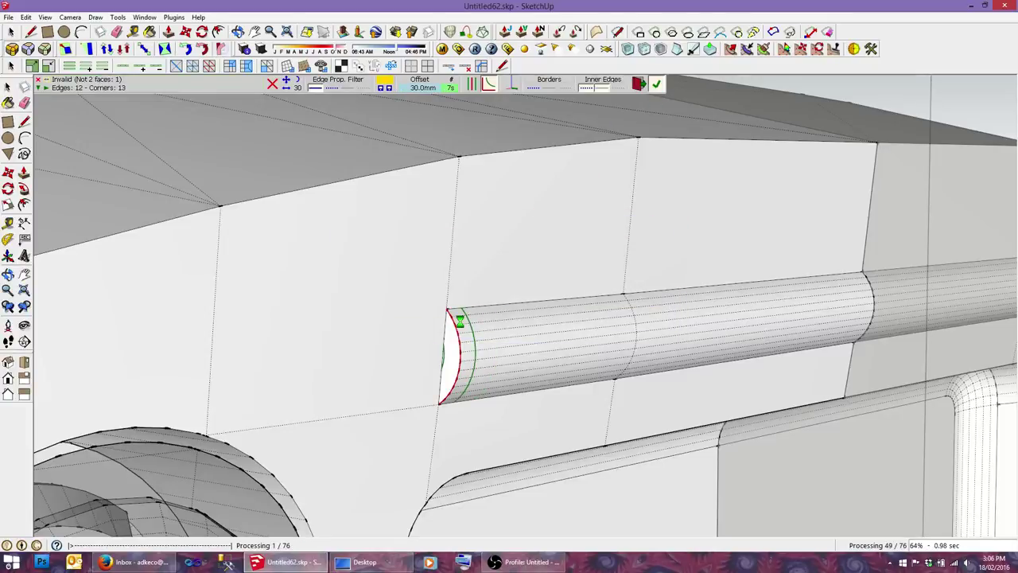
{"action": "key", "text": "space"}
{"action": "scroll", "coordinate": [459, 320], "scroll_direction": "up", "scroll_amount": 3}
{"action": "scroll", "coordinate": [434, 294], "scroll_direction": "up", "scroll_amount": 2}
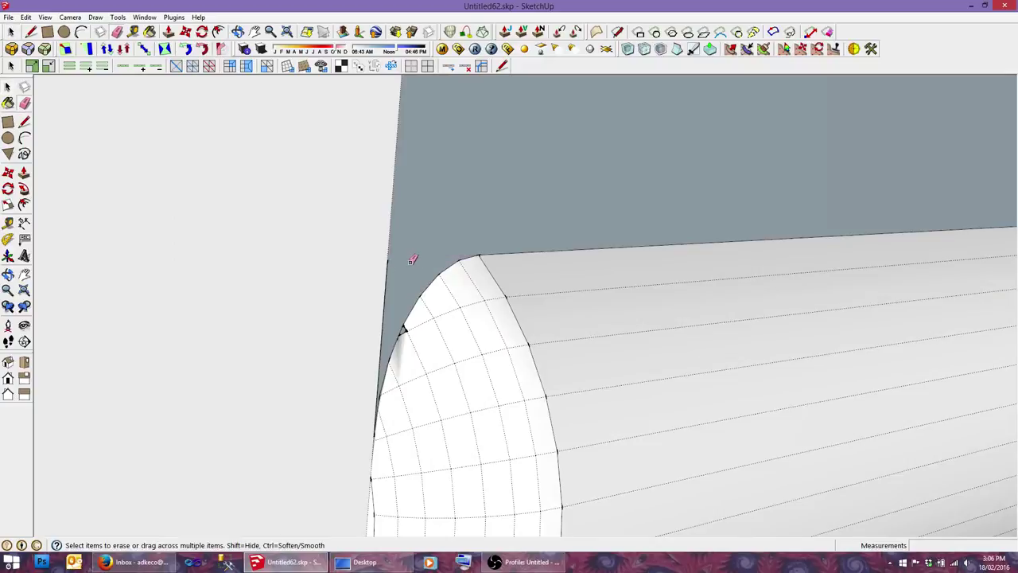
Step: Erase the stray face and curved geometry below the bar and reverse the grey back face
{"action": "middle_click_drag", "start_coordinate": [412, 256], "coordinate": [419, 394]}
{"action": "left_click", "coordinate": [396, 496]}
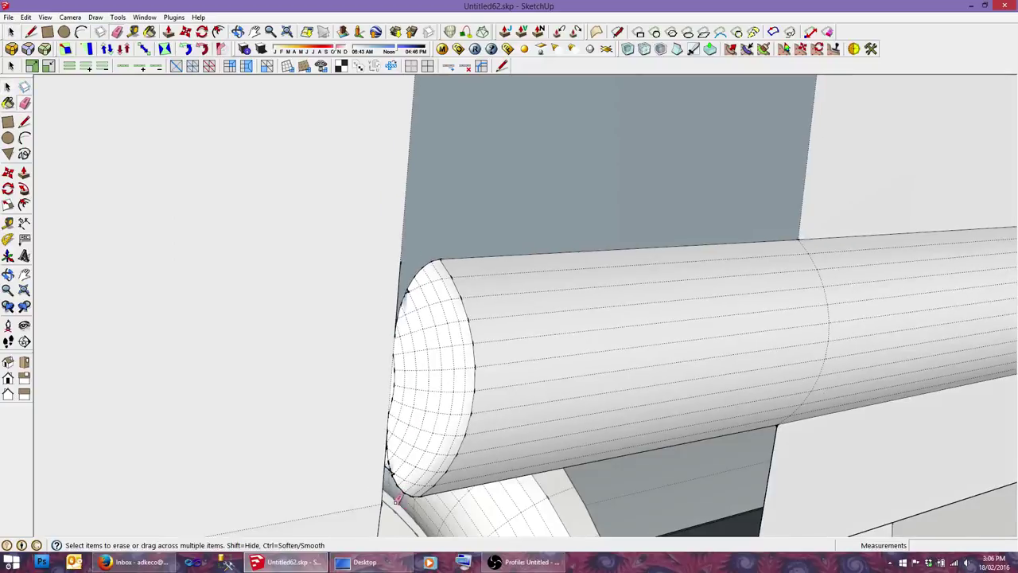
{"action": "left_click", "coordinate": [414, 451]}
{"action": "mouse_move", "coordinate": [433, 296]}
{"action": "middle_mouse_down"}
{"action": "mouse_move", "coordinate": [557, 355]}
{"action": "mouse_move", "coordinate": [625, 359]}
{"action": "mouse_move", "coordinate": [298, 327]}
{"action": "mouse_move", "coordinate": [426, 302]}
{"action": "middle_mouse_up"}
{"action": "key", "text": "space"}
{"action": "right_click", "coordinate": [436, 296]}
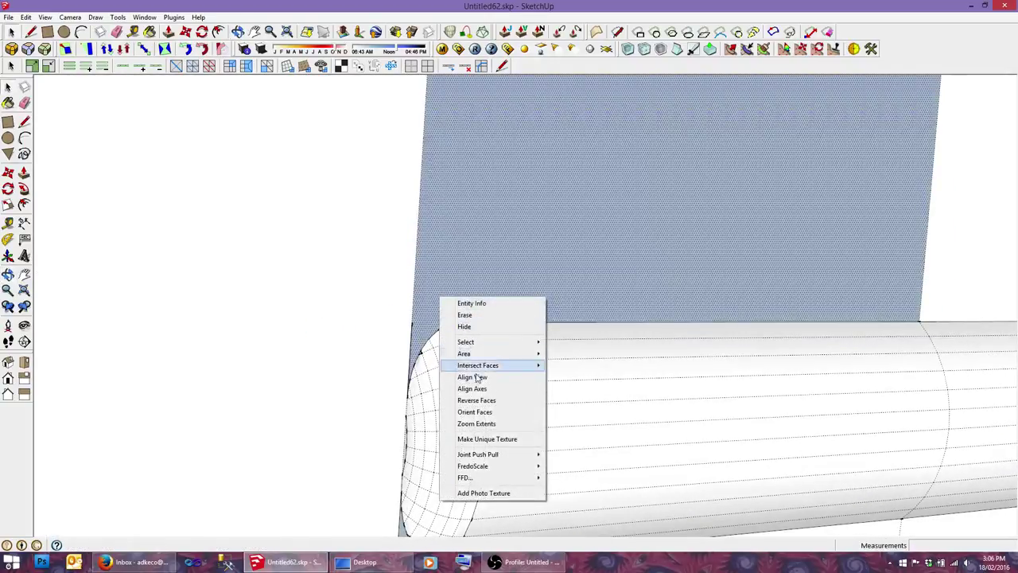
{"action": "left_click", "coordinate": [478, 398]}
Step: Reverse the small grey face at the bar end so it shows white
{"action": "middle_click_drag", "start_coordinate": [490, 475], "coordinate": [432, 357], "text": "shift"}
{"action": "scroll", "coordinate": [409, 352], "scroll_direction": "up", "scroll_amount": 2}
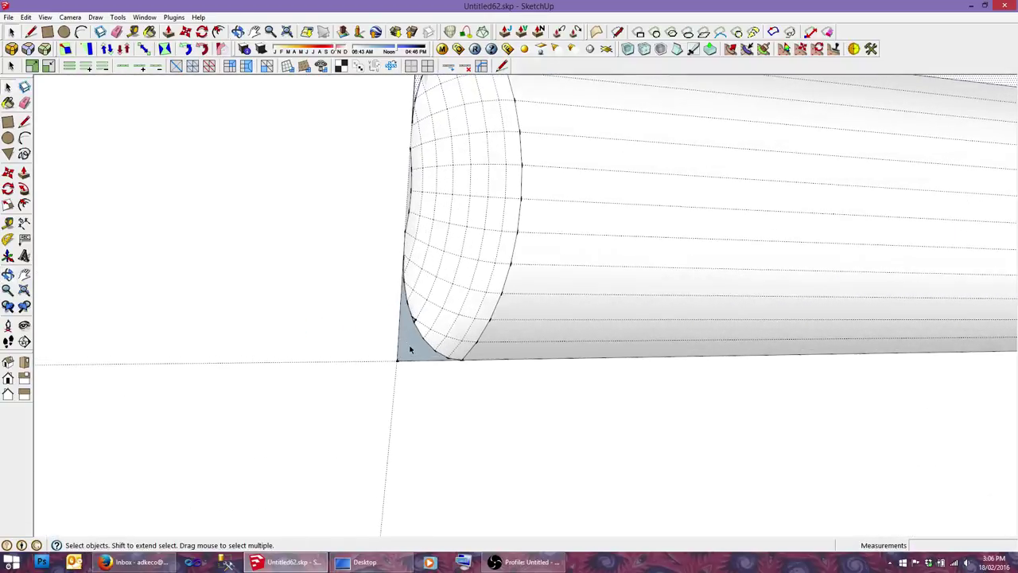
{"action": "right_click", "coordinate": [410, 348]}
{"action": "left_click", "coordinate": [439, 450]}
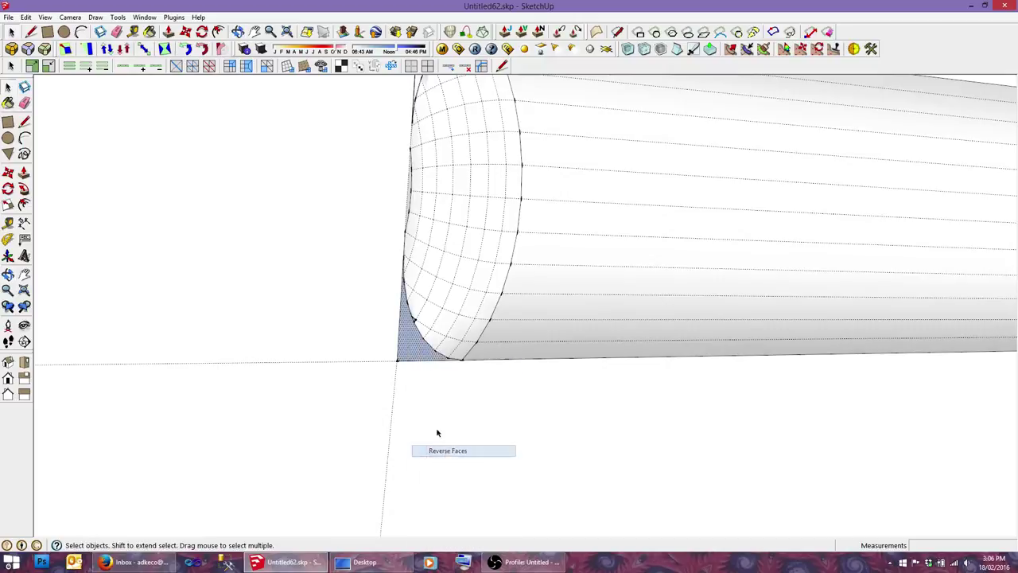
{"action": "scroll", "coordinate": [427, 344], "scroll_direction": "up", "scroll_amount": 1}
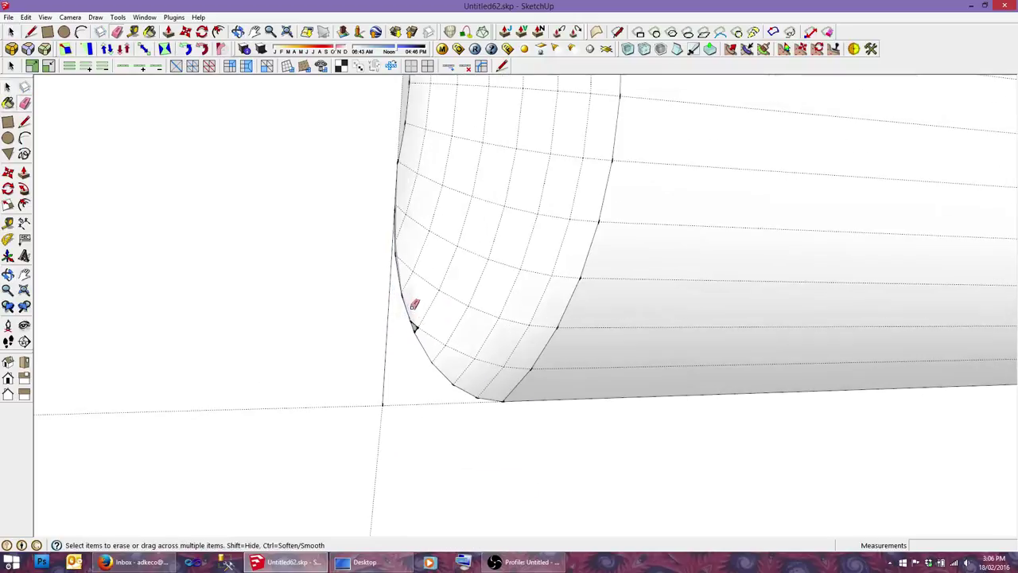
{"action": "scroll", "coordinate": [416, 306], "scroll_direction": "up", "scroll_amount": 1}
{"action": "scroll", "coordinate": [419, 324], "scroll_direction": "up", "scroll_amount": 1}
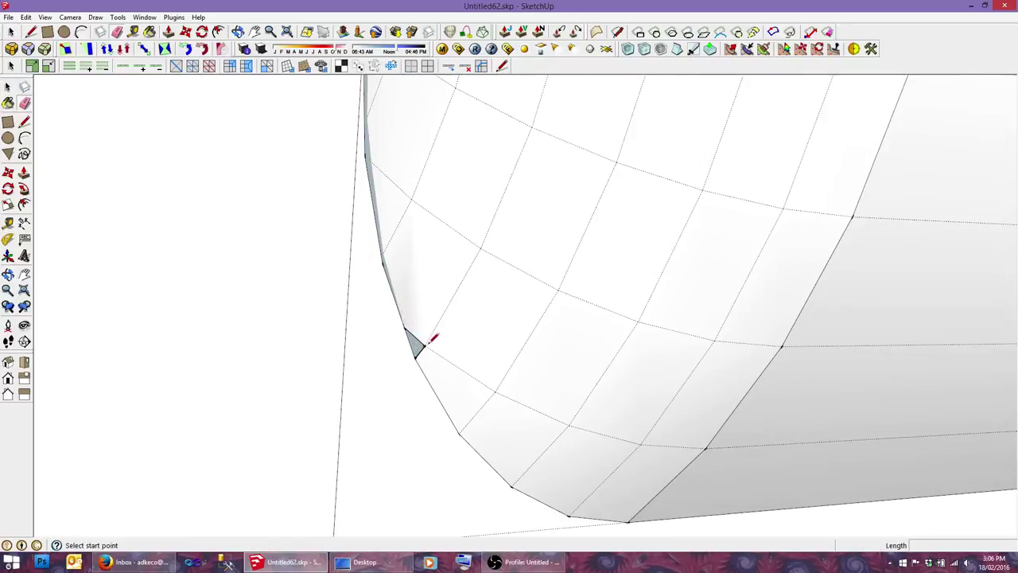
Step: Erase the stray edge on the rounded end and orbit around the cap to check it
{"action": "mouse_move", "coordinate": [408, 321]}
{"action": "middle_mouse_down"}
{"action": "mouse_move", "coordinate": [318, 422]}
{"action": "mouse_move", "coordinate": [426, 339]}
{"action": "middle_mouse_up"}
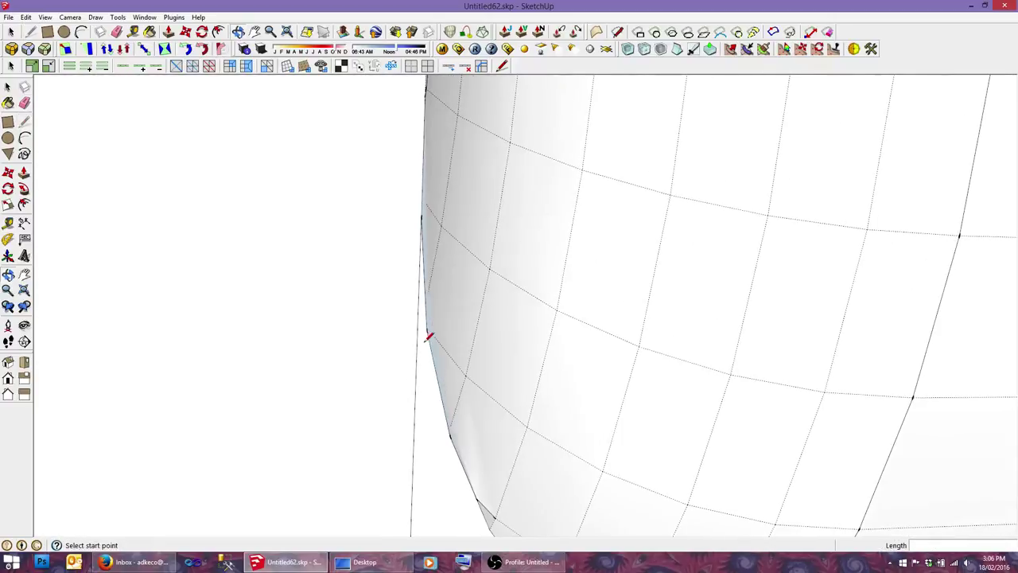
{"action": "key", "text": "e"}
{"action": "left_click", "coordinate": [430, 326]}
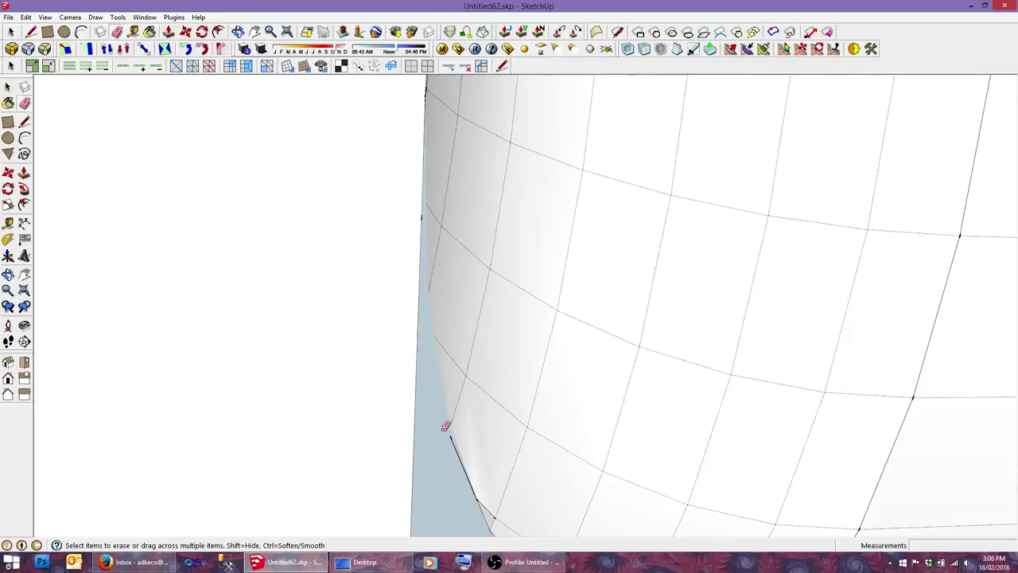
{"action": "middle_click_drag", "start_coordinate": [436, 374], "coordinate": [440, 394]}
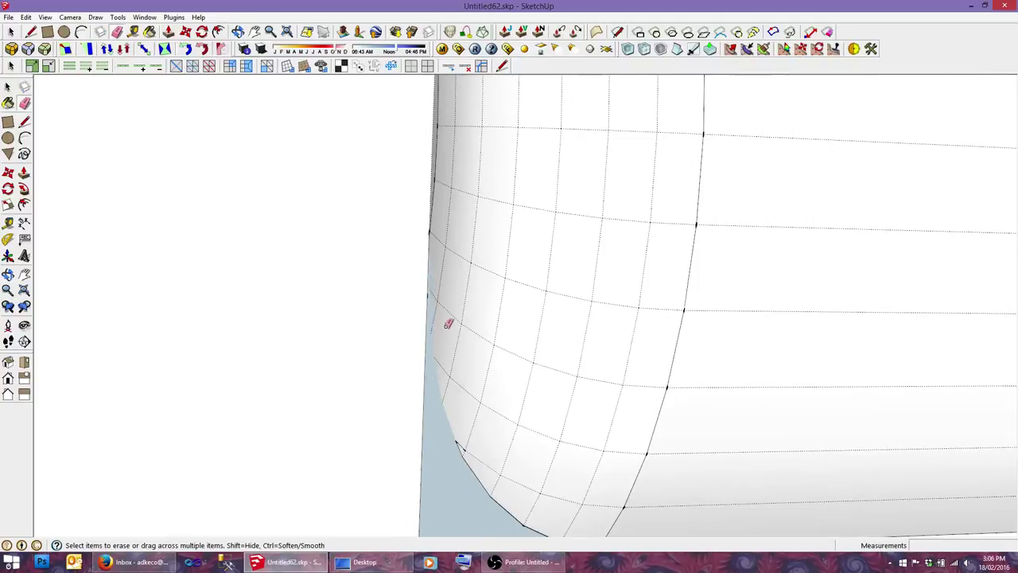
{"action": "middle_click_drag", "start_coordinate": [448, 324], "coordinate": [487, 273]}
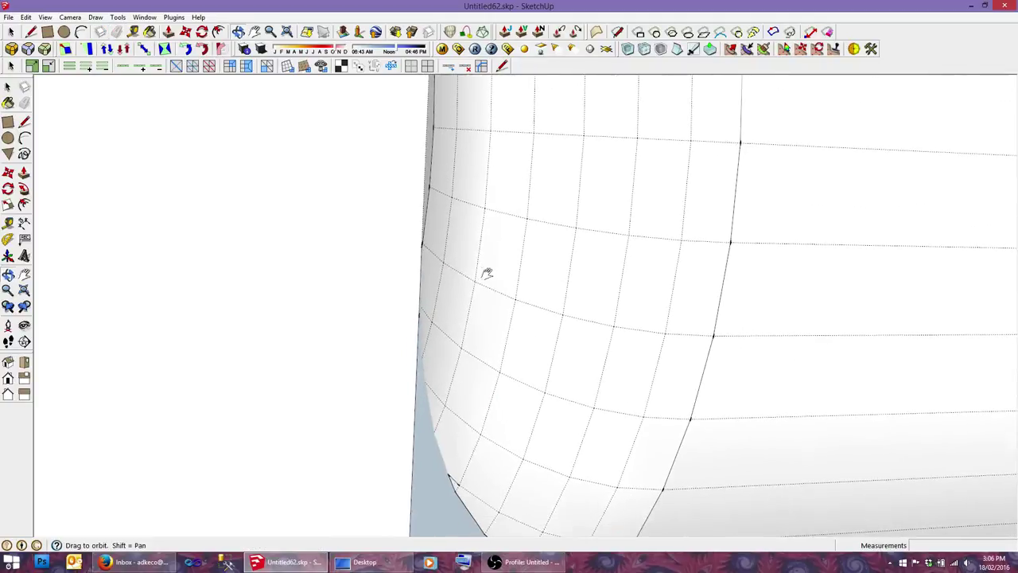
{"action": "scroll", "coordinate": [470, 318], "scroll_direction": "down", "scroll_amount": 3}
{"action": "scroll", "coordinate": [443, 223], "scroll_direction": "up", "scroll_amount": 2}
{"action": "scroll", "coordinate": [424, 223], "scroll_direction": "up", "scroll_amount": 2}
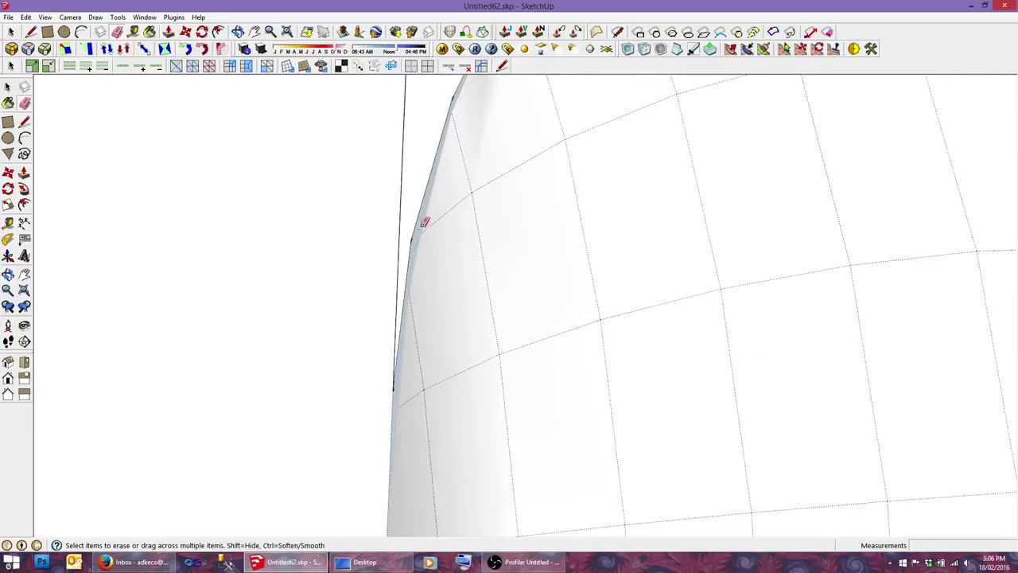
{"action": "mouse_move", "coordinate": [411, 241]}
{"action": "middle_mouse_down"}
{"action": "mouse_move", "coordinate": [437, 236]}
{"action": "mouse_move", "coordinate": [442, 273]}
{"action": "middle_mouse_up"}
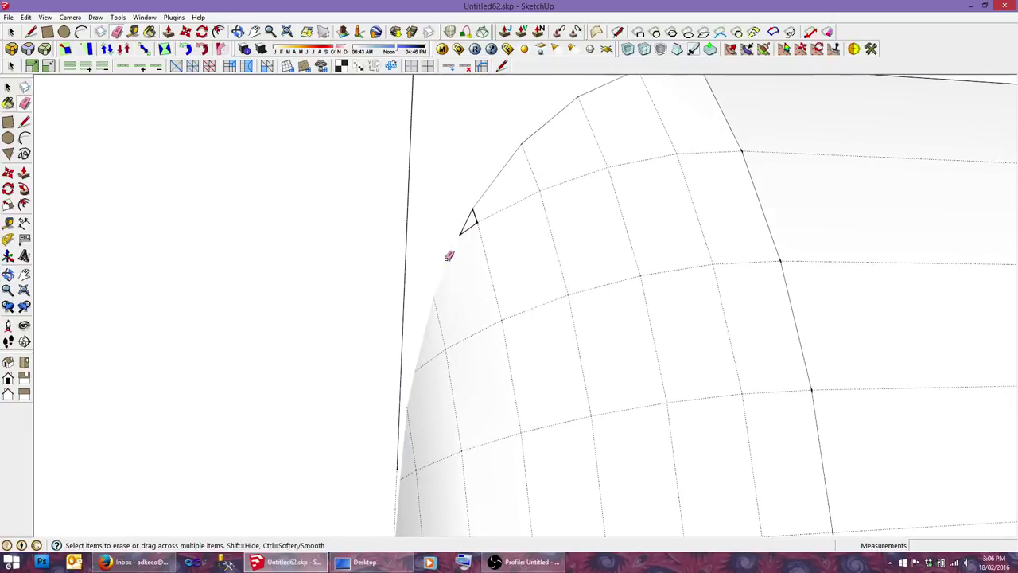
{"action": "scroll", "coordinate": [449, 256], "scroll_direction": "down", "scroll_amount": 2}
{"action": "scroll", "coordinate": [454, 247], "scroll_direction": "up", "scroll_amount": 2}
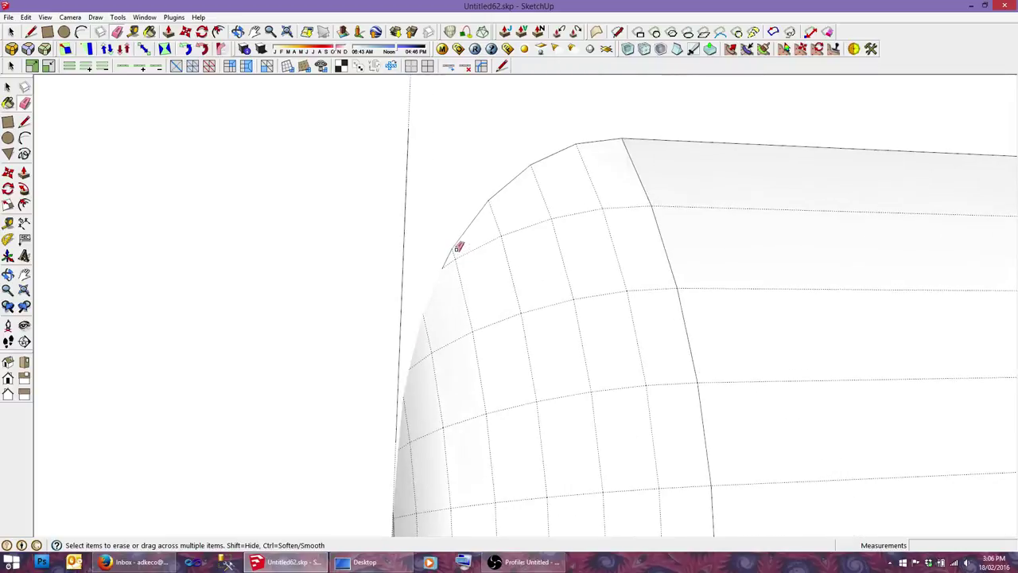
{"action": "scroll", "coordinate": [456, 247], "scroll_direction": "up", "scroll_amount": 2}
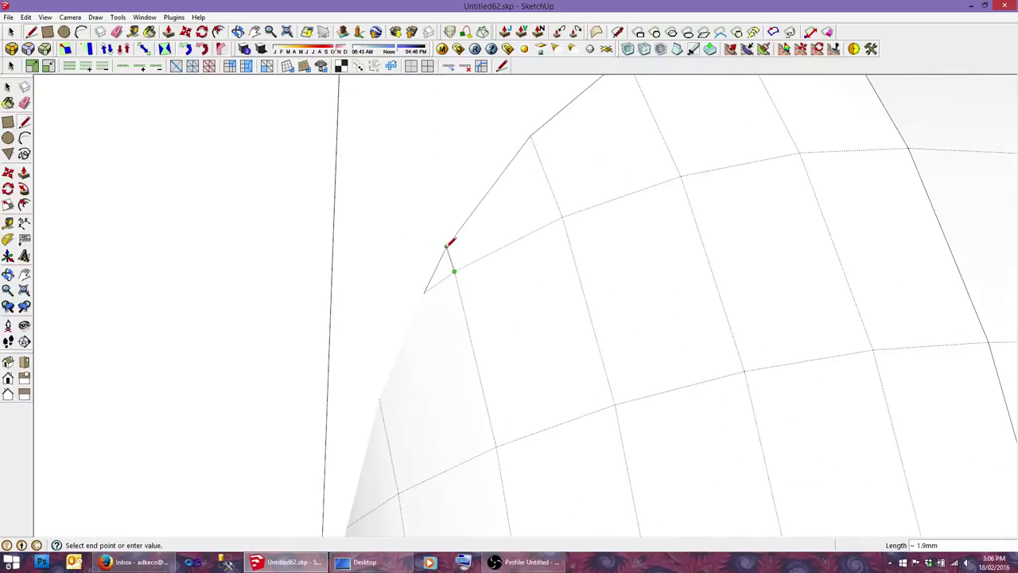
{"action": "mouse_move", "coordinate": [450, 250]}
{"action": "middle_mouse_down"}
{"action": "mouse_move", "coordinate": [462, 323]}
{"action": "mouse_move", "coordinate": [471, 263]}
{"action": "mouse_move", "coordinate": [448, 382]}
{"action": "mouse_move", "coordinate": [453, 281]}
{"action": "mouse_move", "coordinate": [453, 364]}
{"action": "mouse_move", "coordinate": [460, 354]}
{"action": "middle_mouse_up"}
Step: Erase the stray edge on the trim bar's rounded end cap via the right-click menu
{"action": "scroll", "coordinate": [492, 323], "scroll_direction": "down", "scroll_amount": 3}
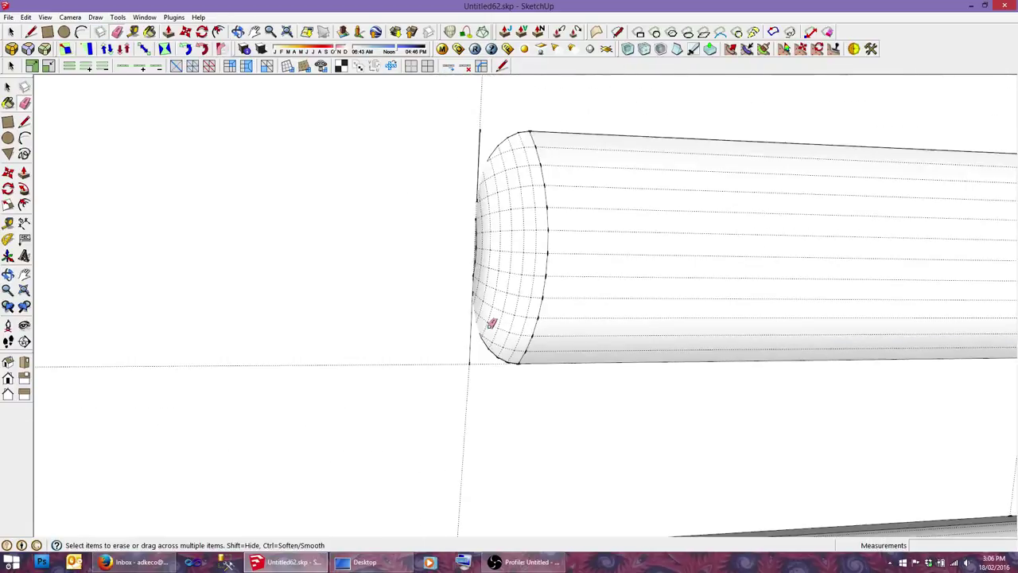
{"action": "scroll", "coordinate": [492, 323], "scroll_direction": "down", "scroll_amount": 3}
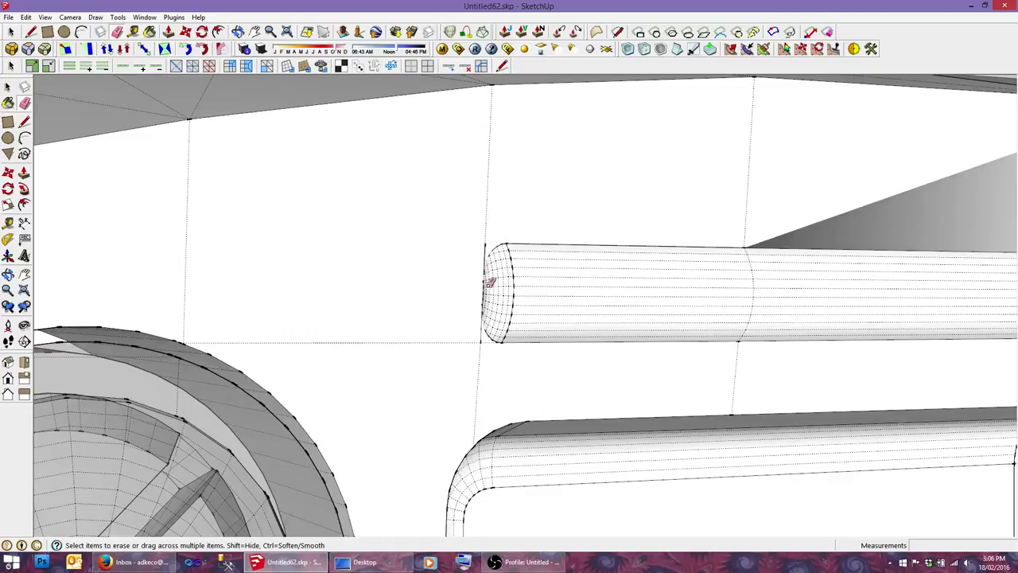
{"action": "scroll", "coordinate": [484, 246], "scroll_direction": "up", "scroll_amount": 3}
{"action": "scroll", "coordinate": [486, 239], "scroll_direction": "up", "scroll_amount": 2}
{"action": "scroll", "coordinate": [491, 234], "scroll_direction": "up", "scroll_amount": 2}
{"action": "mouse_move", "coordinate": [491, 234]}
{"action": "middle_mouse_down"}
{"action": "mouse_move", "coordinate": [456, 296]}
{"action": "mouse_move", "coordinate": [286, 332]}
{"action": "mouse_move", "coordinate": [425, 282]}
{"action": "mouse_move", "coordinate": [751, 291]}
{"action": "mouse_move", "coordinate": [991, 273]}
{"action": "mouse_move", "coordinate": [686, 287]}
{"action": "middle_mouse_up"}
{"action": "scroll", "coordinate": [680, 291], "scroll_direction": "down", "scroll_amount": 3}
{"action": "scroll", "coordinate": [676, 294], "scroll_direction": "down", "scroll_amount": 3}
{"action": "scroll", "coordinate": [674, 294], "scroll_direction": "down", "scroll_amount": 1}
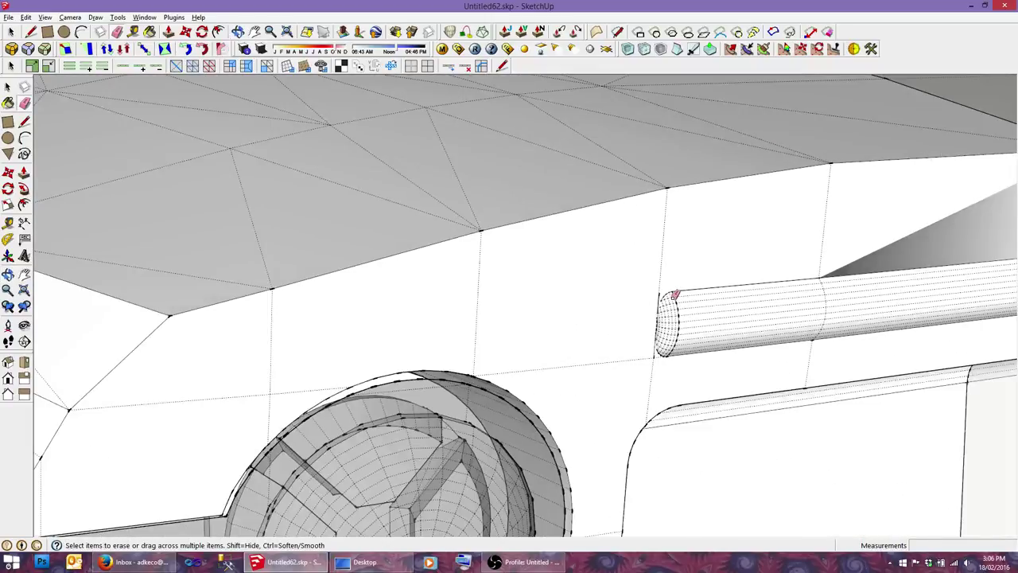
{"action": "key", "text": "space"}
{"action": "middle_click_drag", "start_coordinate": [673, 295], "coordinate": [579, 296]}
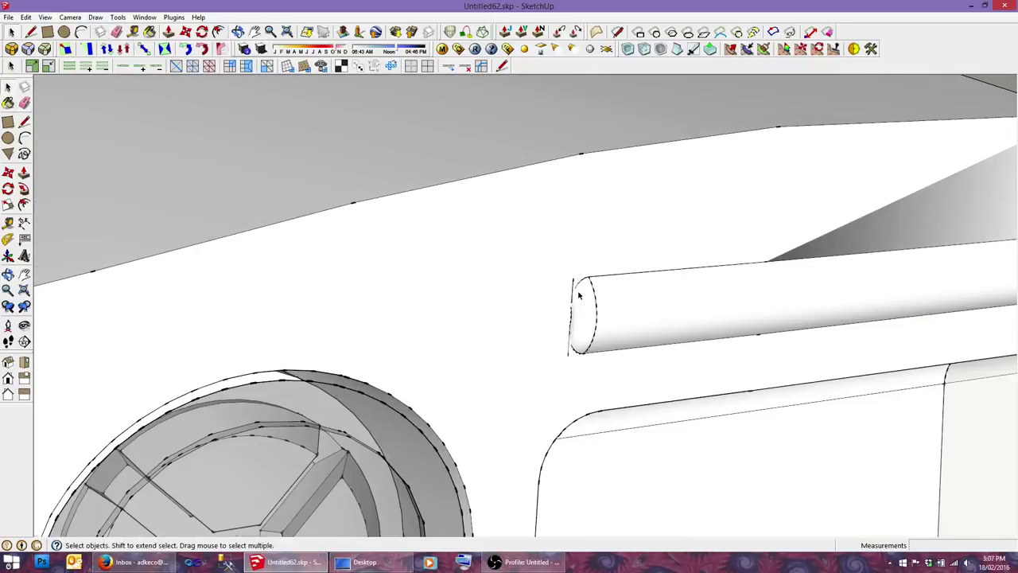
{"action": "scroll", "coordinate": [579, 296], "scroll_direction": "up", "scroll_amount": 3}
{"action": "scroll", "coordinate": [568, 302], "scroll_direction": "up", "scroll_amount": 2}
{"action": "scroll", "coordinate": [556, 314], "scroll_direction": "up", "scroll_amount": 1}
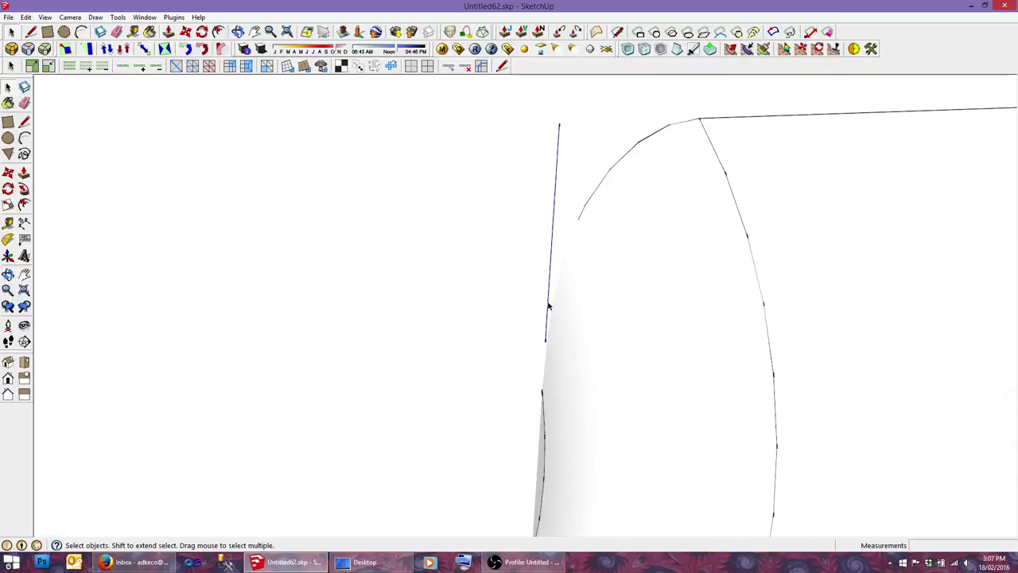
{"action": "right_click", "coordinate": [548, 306]}
{"action": "left_click", "coordinate": [561, 322]}
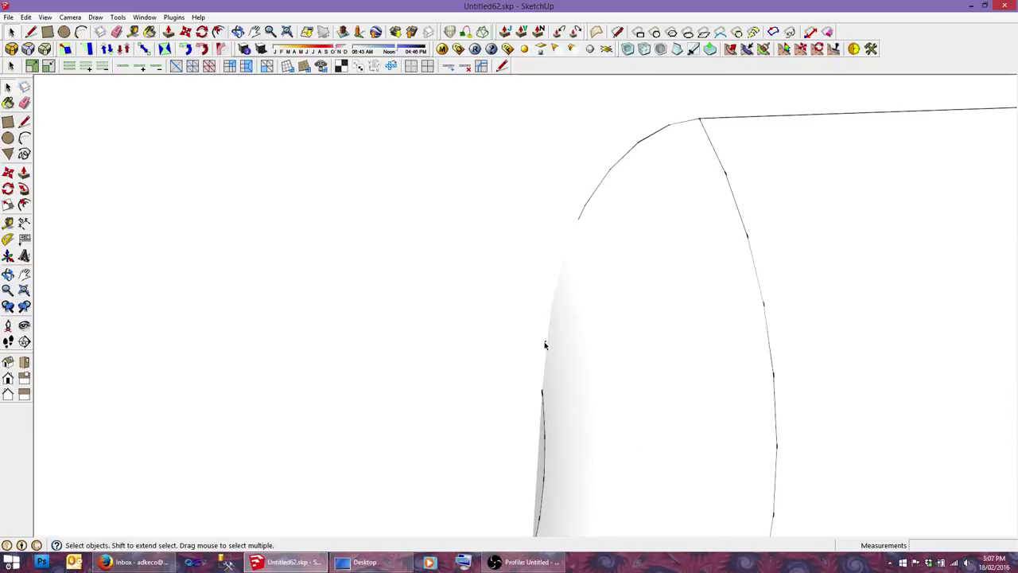
Step: Erase the jagged leftover edge so the cap is smooth, then zoom out to the car rear
{"action": "scroll", "coordinate": [545, 345], "scroll_direction": "up", "scroll_amount": 1}
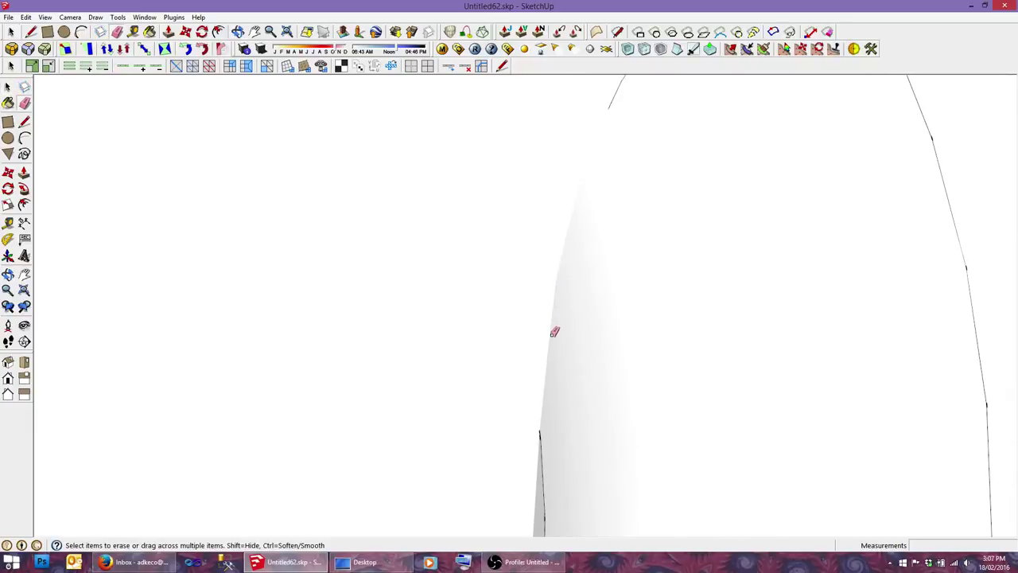
{"action": "scroll", "coordinate": [554, 332], "scroll_direction": "down", "scroll_amount": 3}
{"action": "scroll", "coordinate": [545, 421], "scroll_direction": "down", "scroll_amount": 2}
{"action": "middle_click_drag", "start_coordinate": [546, 284], "coordinate": [536, 364]}
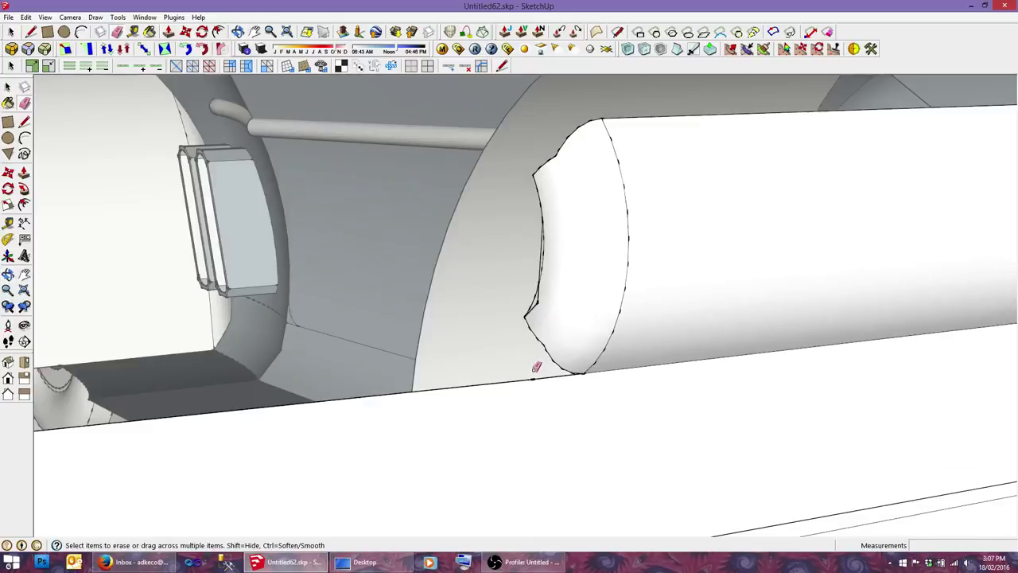
{"action": "left_click", "coordinate": [534, 371]}
{"action": "mouse_move", "coordinate": [553, 299]}
{"action": "middle_mouse_down"}
{"action": "mouse_move", "coordinate": [541, 311]}
{"action": "mouse_move", "coordinate": [703, 405]}
{"action": "mouse_move", "coordinate": [964, 398]}
{"action": "mouse_move", "coordinate": [774, 399]}
{"action": "middle_mouse_up"}
{"action": "scroll", "coordinate": [488, 318], "scroll_direction": "down", "scroll_amount": 3}
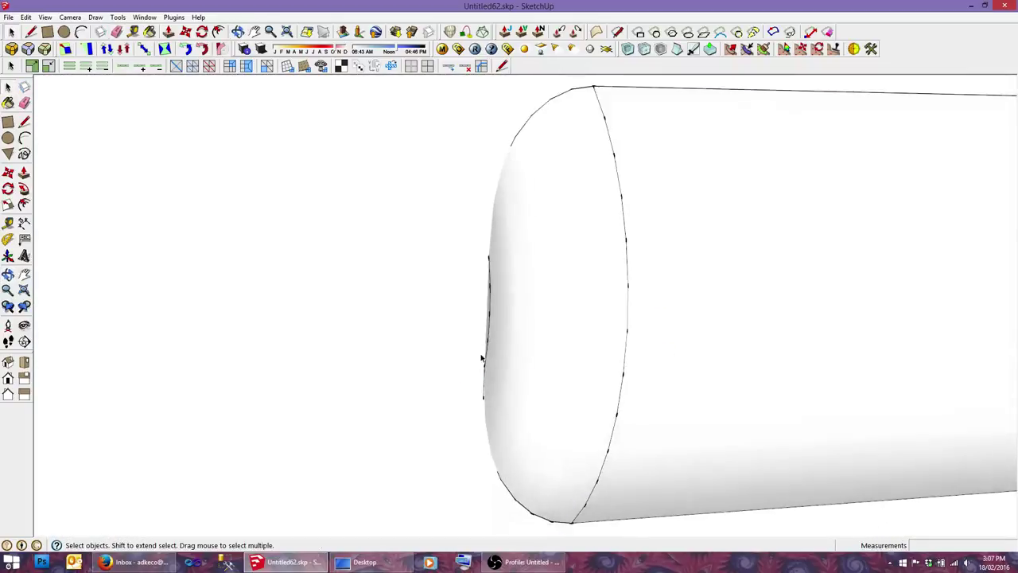
{"action": "scroll", "coordinate": [487, 356], "scroll_direction": "down", "scroll_amount": 3}
{"action": "scroll", "coordinate": [487, 355], "scroll_direction": "down", "scroll_amount": 3}
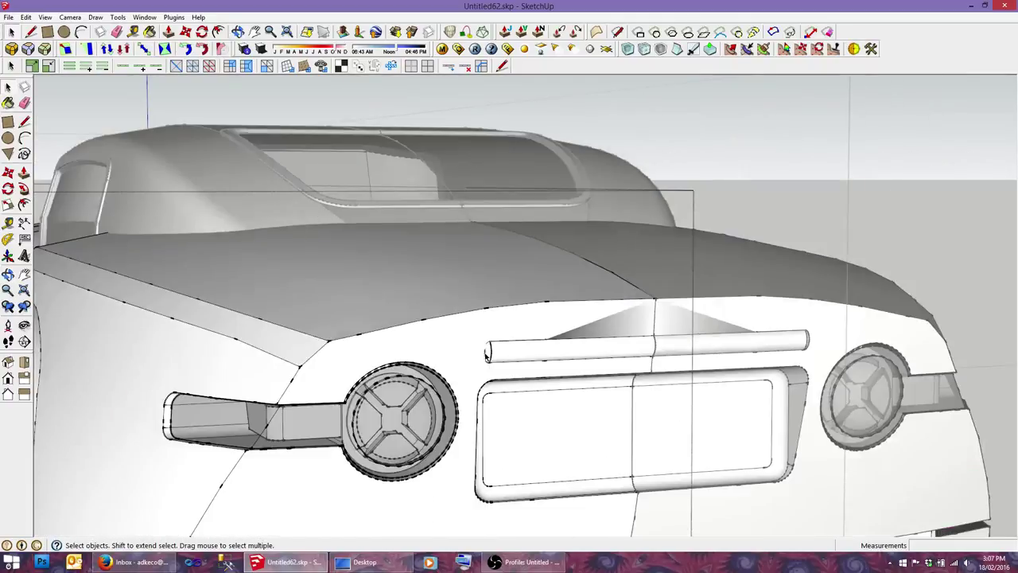
Step: Select the triangular face above the bar and show hidden geometry as dotted lines
{"action": "scroll", "coordinate": [632, 332], "scroll_direction": "up", "scroll_amount": 3}
{"action": "left_click", "coordinate": [617, 318]}
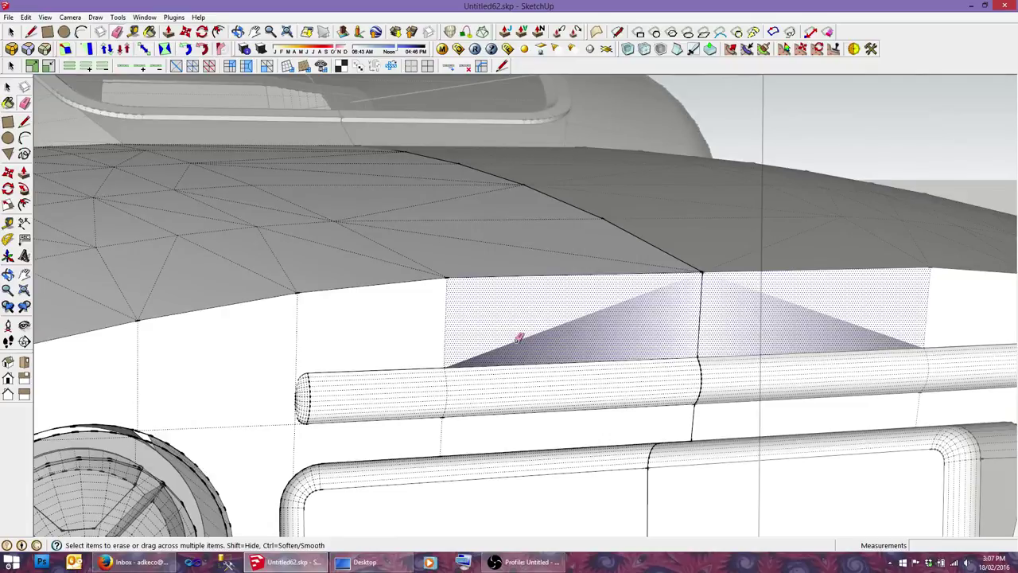
{"action": "mouse_move", "coordinate": [518, 337]}
{"action": "middle_mouse_down"}
{"action": "mouse_move", "coordinate": [501, 353]}
{"action": "mouse_move", "coordinate": [613, 387]}
{"action": "mouse_move", "coordinate": [530, 356]}
{"action": "mouse_move", "coordinate": [630, 326]}
{"action": "mouse_move", "coordinate": [682, 291]}
{"action": "mouse_move", "coordinate": [789, 295]}
{"action": "mouse_move", "coordinate": [791, 284]}
{"action": "mouse_move", "coordinate": [661, 286]}
{"action": "middle_mouse_up"}
{"action": "scroll", "coordinate": [613, 386], "scroll_direction": "up", "scroll_amount": 3}
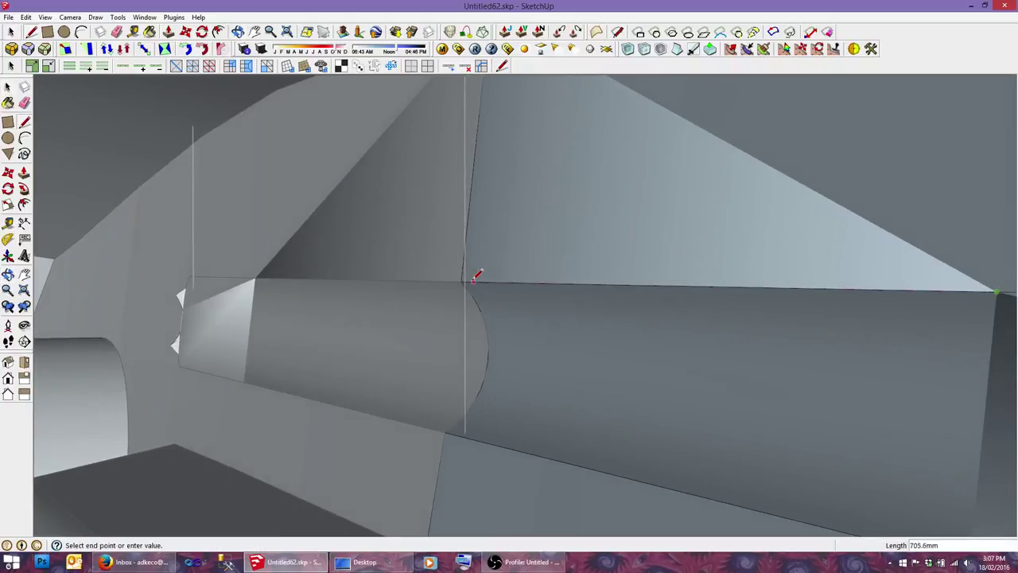
{"action": "middle_click_drag", "start_coordinate": [468, 275], "coordinate": [389, 355]}
{"action": "scroll", "coordinate": [441, 326], "scroll_direction": "up", "scroll_amount": 2}
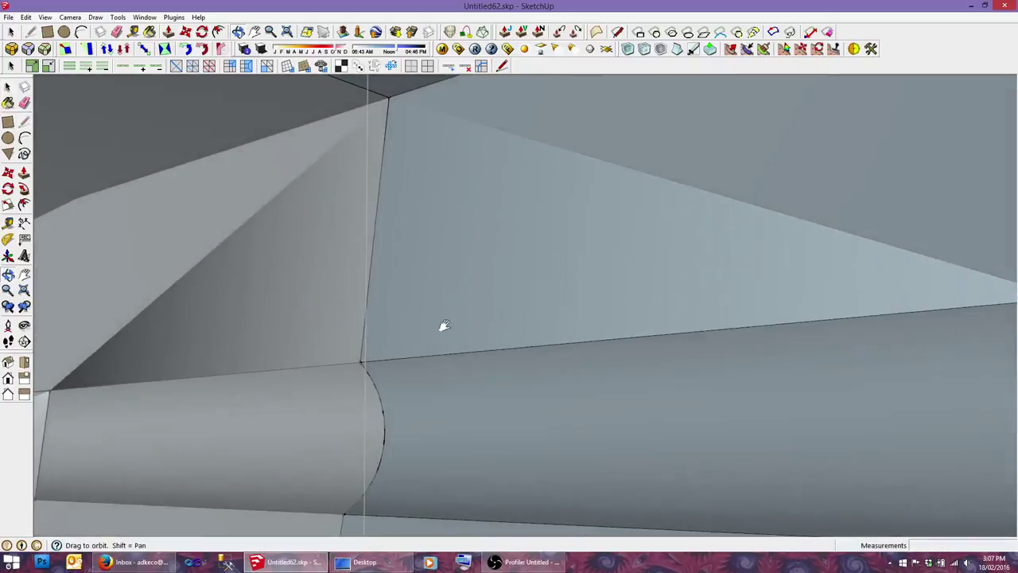
{"action": "scroll", "coordinate": [265, 371], "scroll_direction": "up", "scroll_amount": 2}
{"action": "key", "text": "alt+v"}
{"action": "key", "text": "h"}
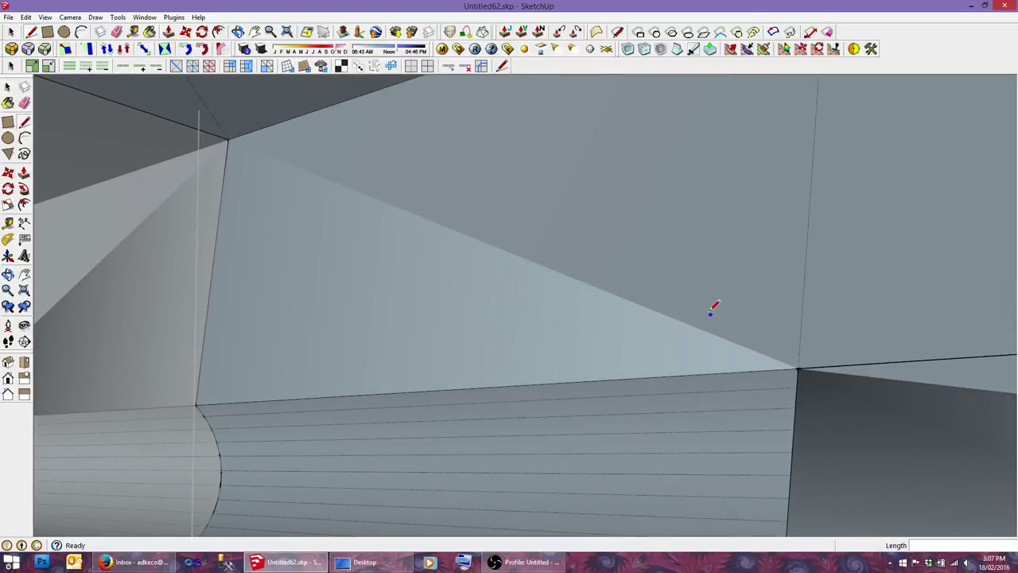
Step: Inspect the triangular face's properties, then erase the face
{"action": "middle_click_drag", "start_coordinate": [755, 333], "coordinate": [397, 360]}
{"action": "scroll", "coordinate": [662, 343], "scroll_direction": "up", "scroll_amount": 5}
{"action": "key", "text": "space"}
{"action": "right_click", "coordinate": [604, 311]}
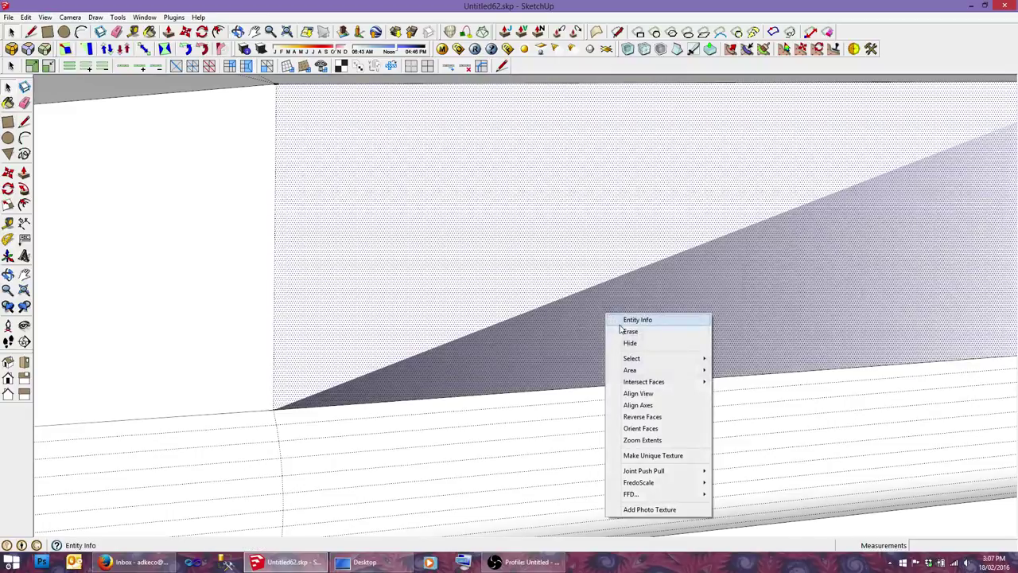
{"action": "left_click", "coordinate": [618, 323]}
{"action": "left_click", "coordinate": [969, 84]}
{"action": "right_click", "coordinate": [763, 225]}
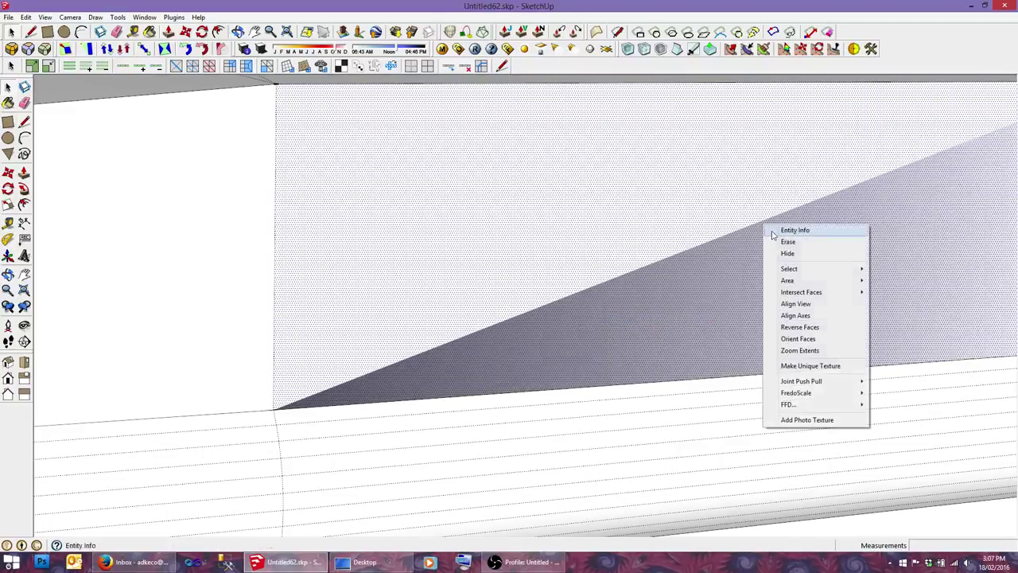
{"action": "left_click", "coordinate": [787, 241]}
Step: Redraw the missing edge to form a new face, then erase the diagonal edge across it
{"action": "scroll", "coordinate": [719, 299], "scroll_direction": "up", "scroll_amount": 3}
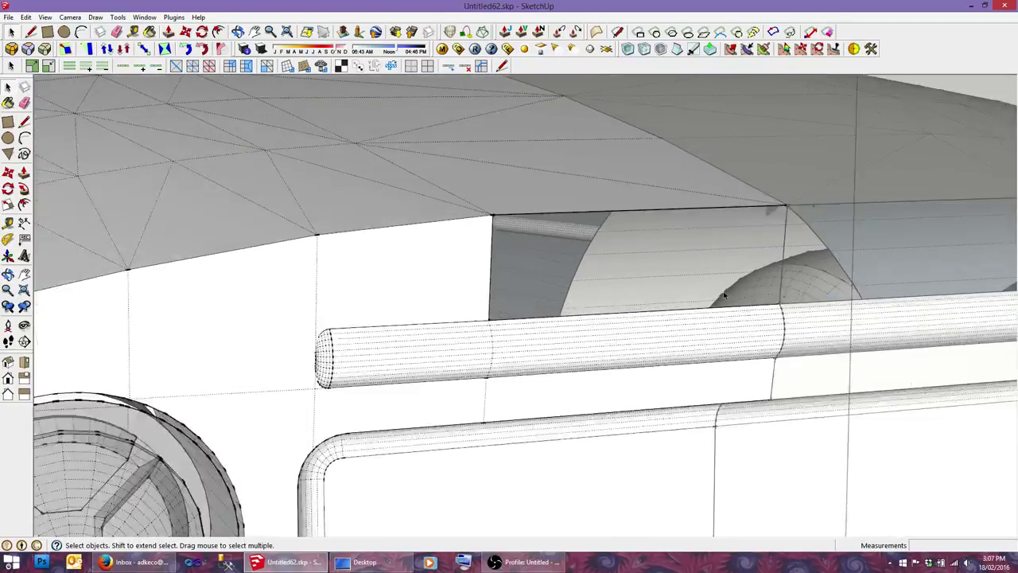
{"action": "scroll", "coordinate": [802, 294], "scroll_direction": "up", "scroll_amount": 2}
{"action": "key", "text": "l"}
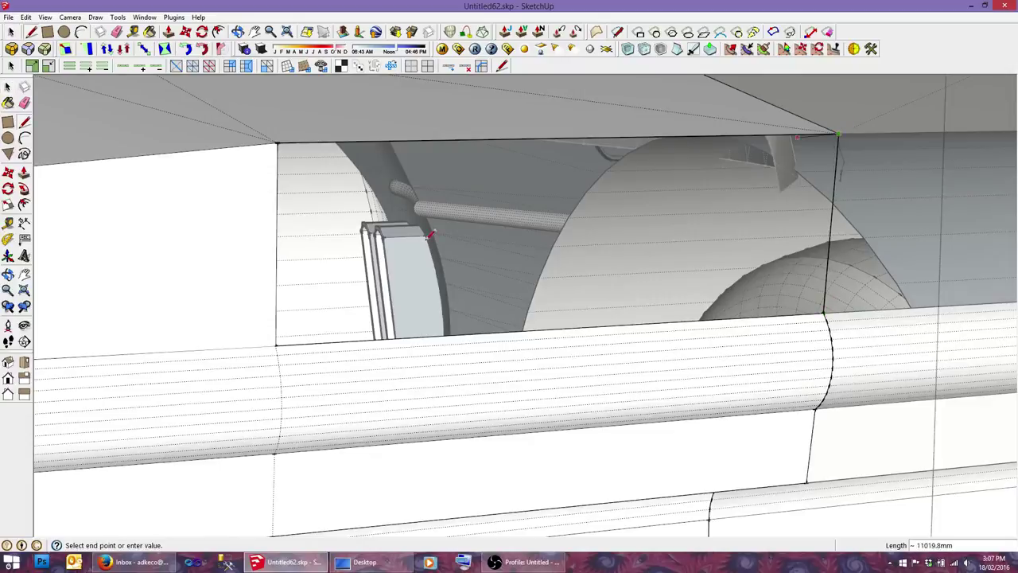
{"action": "left_click", "coordinate": [278, 344]}
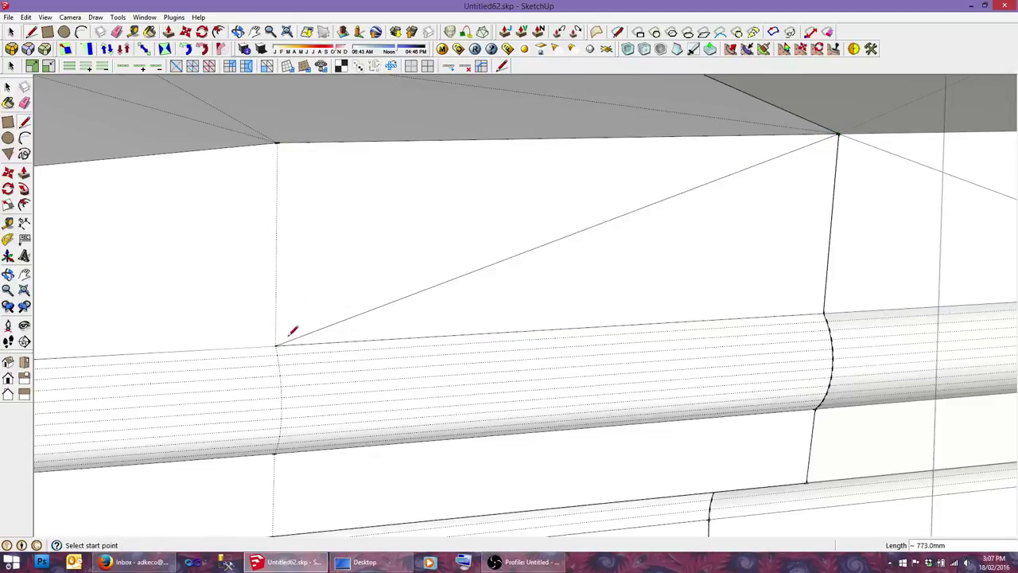
{"action": "key", "text": "e"}
{"action": "scroll", "coordinate": [414, 299], "scroll_direction": "down", "scroll_amount": 2}
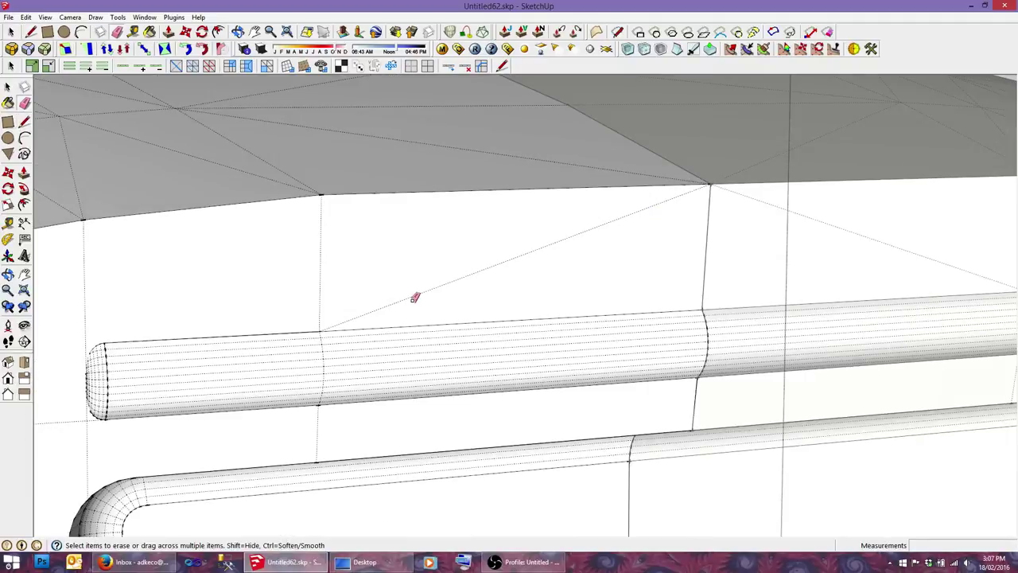
{"action": "left_click", "coordinate": [414, 295]}
{"action": "scroll", "coordinate": [414, 295], "scroll_direction": "down", "scroll_amount": 3}
{"action": "scroll", "coordinate": [412, 303], "scroll_direction": "down", "scroll_amount": 1}
{"action": "scroll", "coordinate": [413, 304], "scroll_direction": "down", "scroll_amount": 2}
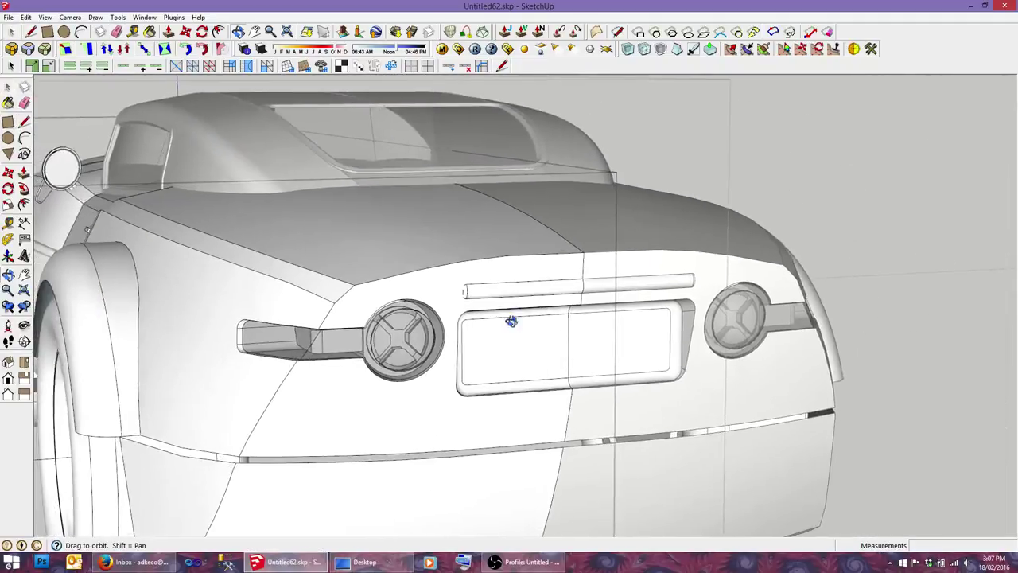
{"action": "scroll", "coordinate": [414, 311], "scroll_direction": "down", "scroll_amount": 2}
{"action": "scroll", "coordinate": [420, 318], "scroll_direction": "down", "scroll_amount": 3}
{"action": "mouse_move", "coordinate": [420, 318]}
{"action": "middle_mouse_down"}
{"action": "mouse_move", "coordinate": [438, 376]}
{"action": "mouse_move", "coordinate": [341, 422]}
{"action": "mouse_move", "coordinate": [443, 403]}
{"action": "mouse_move", "coordinate": [564, 332]}
{"action": "mouse_move", "coordinate": [705, 291]}
{"action": "mouse_move", "coordinate": [522, 345]}
{"action": "mouse_move", "coordinate": [432, 359]}
{"action": "mouse_move", "coordinate": [866, 352]}
{"action": "mouse_move", "coordinate": [580, 343]}
{"action": "mouse_move", "coordinate": [539, 353]}
{"action": "mouse_move", "coordinate": [595, 297]}
{"action": "mouse_move", "coordinate": [588, 271]}
{"action": "mouse_move", "coordinate": [672, 337]}
{"action": "mouse_move", "coordinate": [580, 334]}
{"action": "middle_mouse_up"}
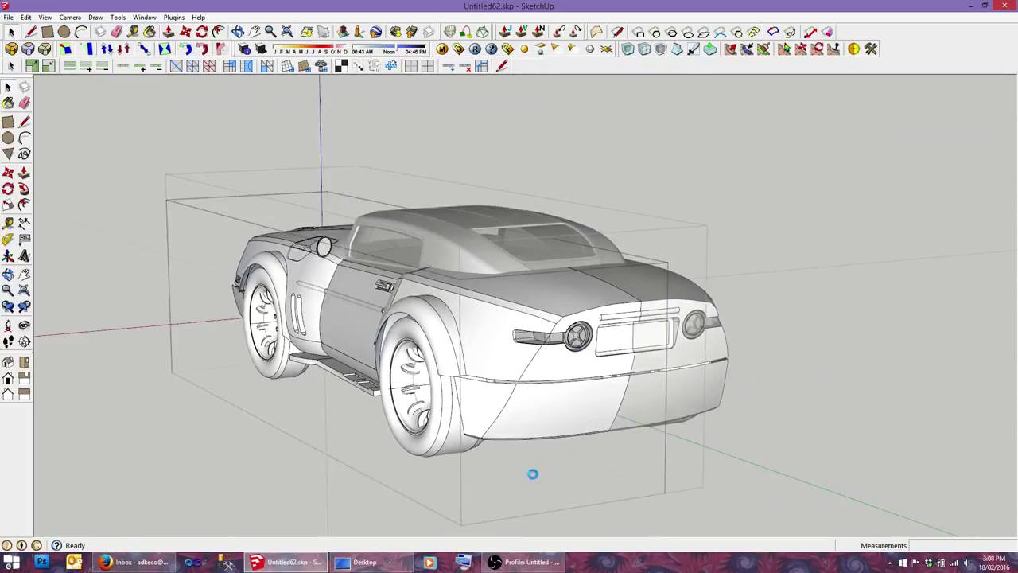
{"action": "left_click", "coordinate": [537, 562]}
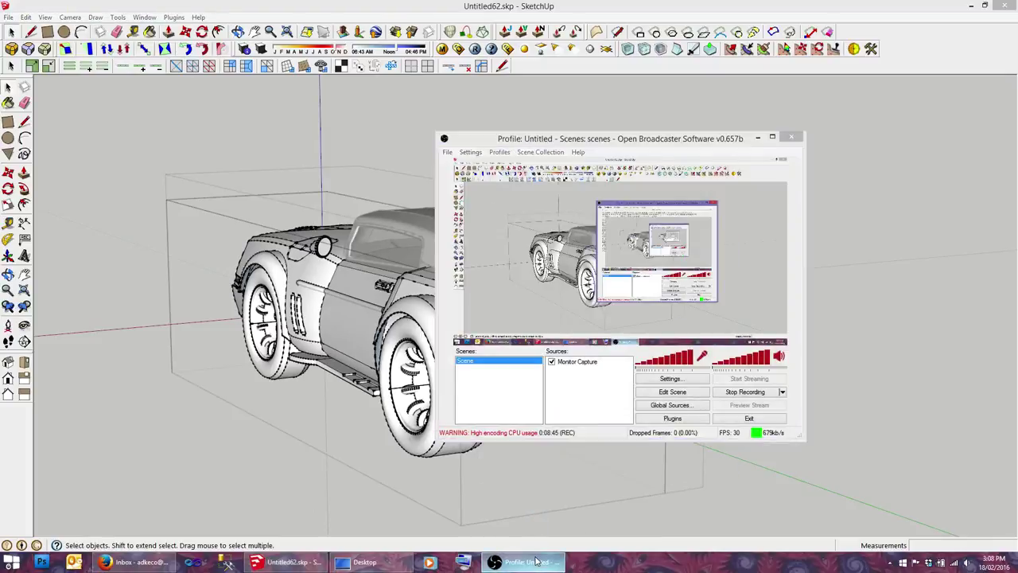
{"action": "left_click", "coordinate": [536, 562]}
{"action": "mouse_move", "coordinate": [613, 328]}
{"action": "middle_mouse_down"}
{"action": "mouse_move", "coordinate": [484, 393]}
{"action": "mouse_move", "coordinate": [484, 298]}
{"action": "mouse_move", "coordinate": [489, 336]}
{"action": "mouse_move", "coordinate": [475, 329]}
{"action": "mouse_move", "coordinate": [644, 348]}
{"action": "mouse_move", "coordinate": [506, 304]}
{"action": "middle_mouse_up"}
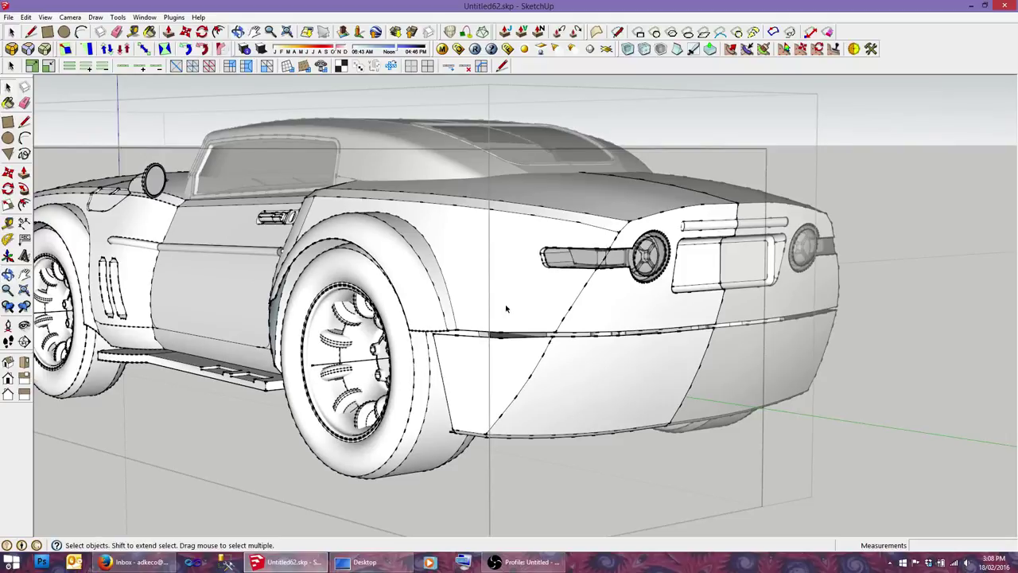
{"action": "scroll", "coordinate": [506, 308], "scroll_direction": "down", "scroll_amount": 5}
{"action": "mouse_move", "coordinate": [506, 309]}
{"action": "middle_mouse_down"}
{"action": "mouse_move", "coordinate": [637, 358]}
{"action": "mouse_move", "coordinate": [806, 443]}
{"action": "mouse_move", "coordinate": [820, 354]}
{"action": "mouse_move", "coordinate": [921, 416]}
{"action": "mouse_move", "coordinate": [509, 438]}
{"action": "mouse_move", "coordinate": [436, 312]}
{"action": "mouse_move", "coordinate": [359, 332]}
{"action": "mouse_move", "coordinate": [370, 334]}
{"action": "mouse_move", "coordinate": [411, 285]}
{"action": "mouse_move", "coordinate": [444, 331]}
{"action": "middle_mouse_up"}
{"action": "left_click", "coordinate": [461, 345]}
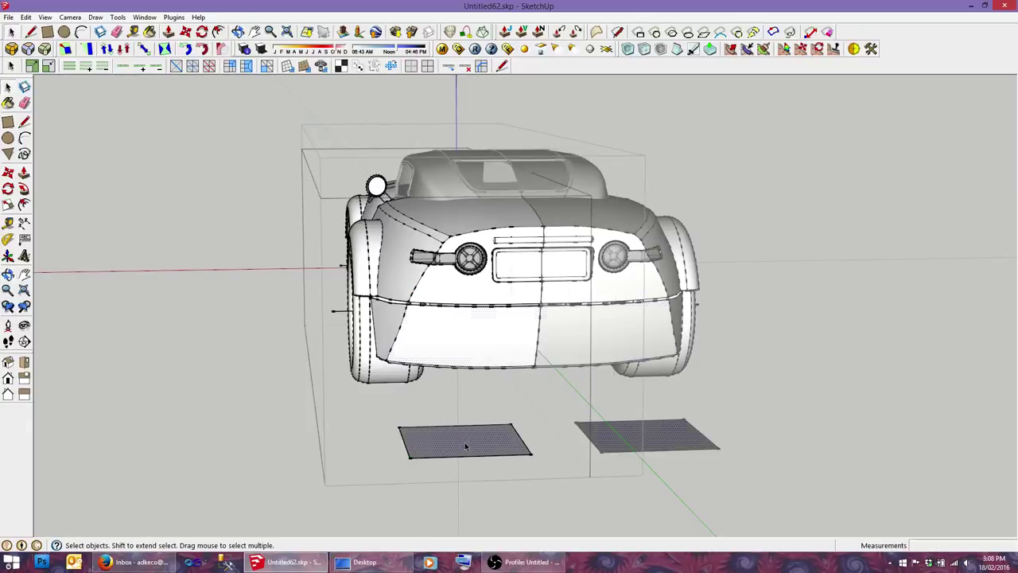
Step: Push/Pull both floor rectangles up into boxes
{"action": "key", "text": "p"}
{"action": "left_click_drag", "start_coordinate": [472, 448], "coordinate": [473, 412]}
{"action": "key", "text": "space"}
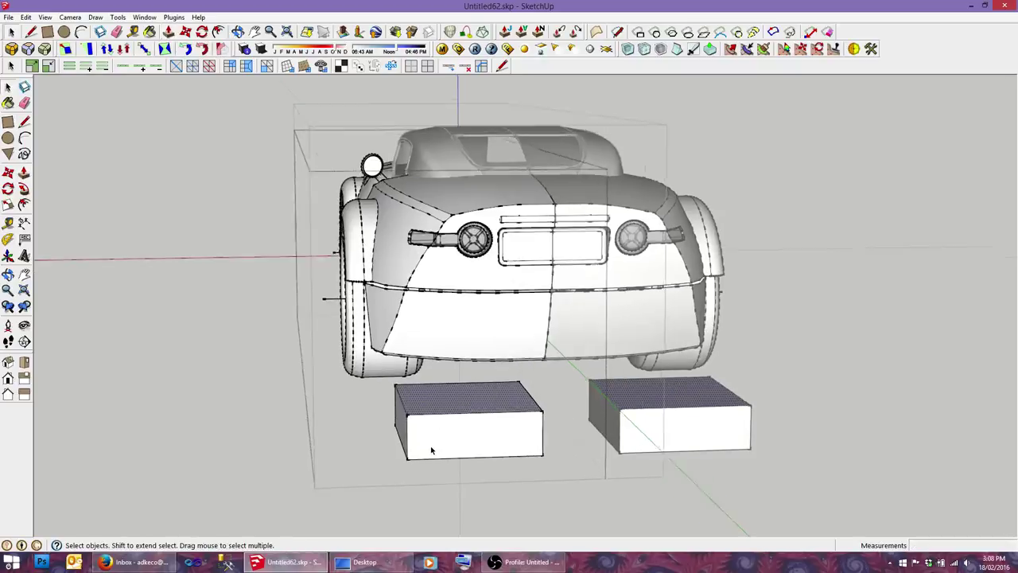
{"action": "scroll", "coordinate": [430, 445], "scroll_direction": "up", "scroll_amount": 2}
Step: Draw arcs on the box sides, erase stray lines, and push away the areas above the curves
{"action": "key", "text": "c"}
{"action": "scroll", "coordinate": [402, 460], "scroll_direction": "up", "scroll_amount": 2}
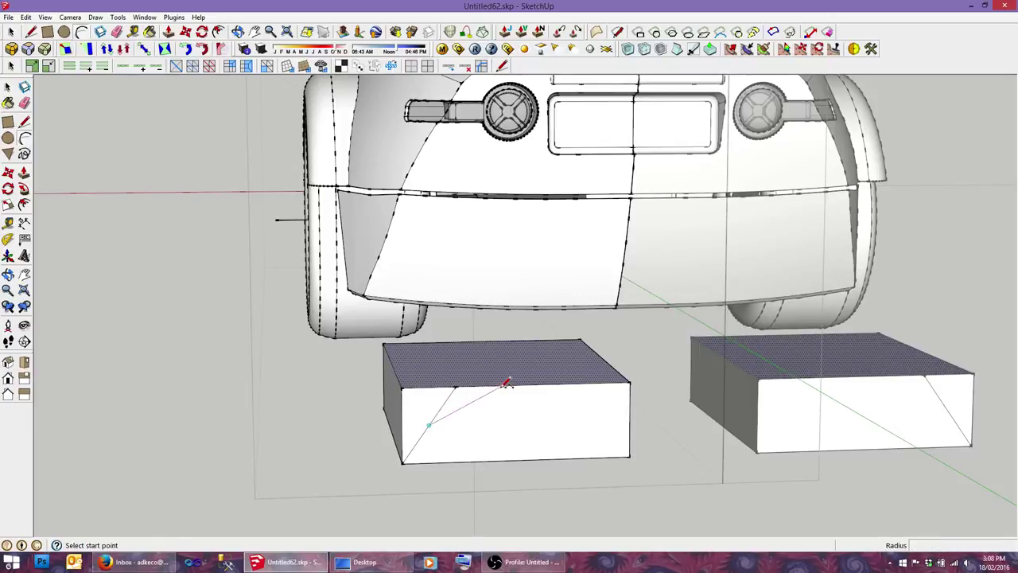
{"action": "left_click_drag", "start_coordinate": [457, 395], "coordinate": [447, 399]}
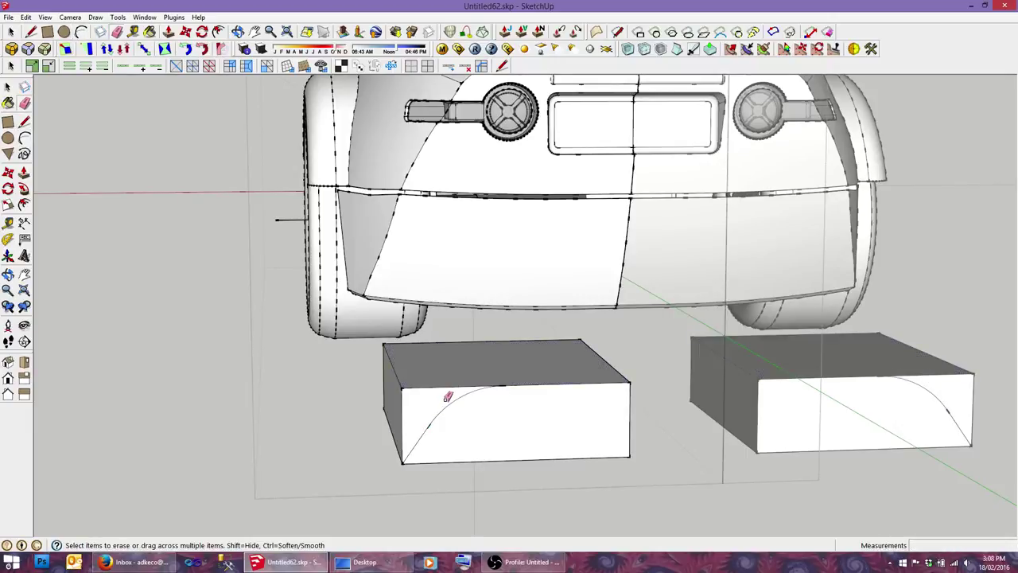
{"action": "left_click_drag", "start_coordinate": [433, 411], "coordinate": [398, 351]}
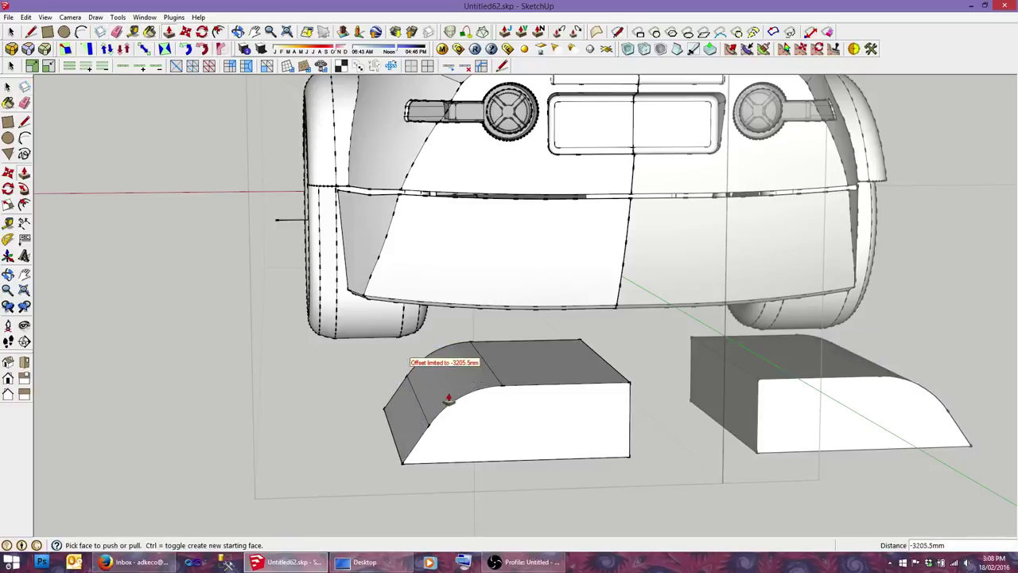
Step: Group the two curved blocks and move them up under the rear bumper
{"action": "key", "text": "space"}
{"action": "left_click", "coordinate": [474, 409]}
{"action": "right_click", "coordinate": [474, 410]}
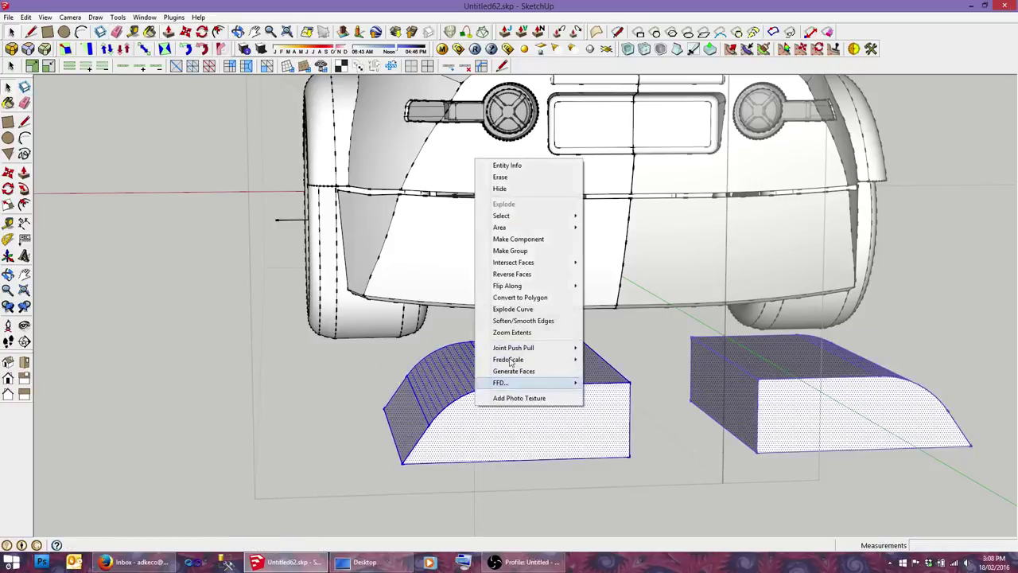
{"action": "left_click", "coordinate": [509, 249]}
{"action": "middle_click_drag", "start_coordinate": [558, 348], "coordinate": [584, 416]}
{"action": "key", "text": "m"}
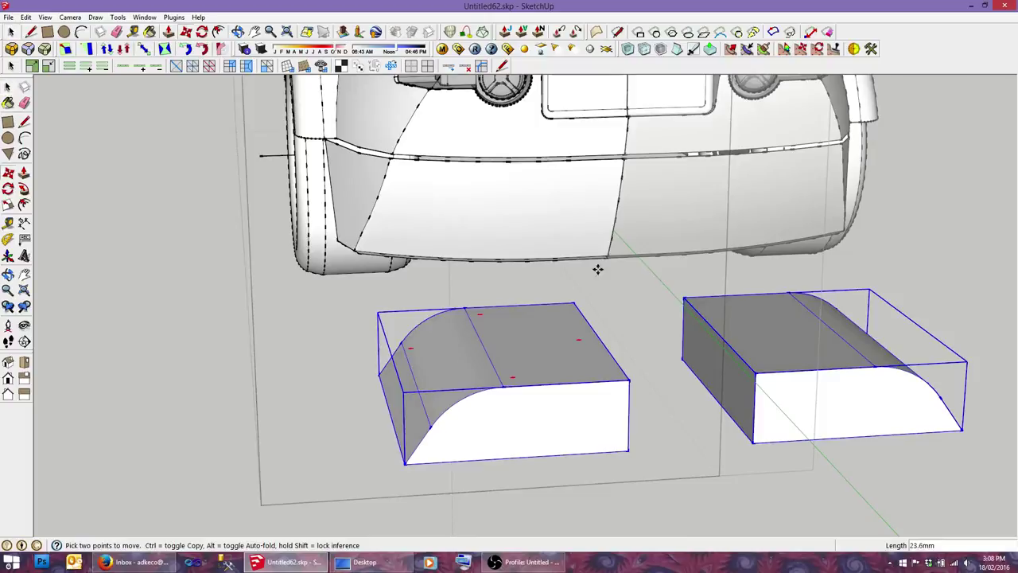
{"action": "mouse_move", "coordinate": [597, 269]}
{"action": "left_mouse_down"}
{"action": "mouse_move", "coordinate": [615, 200]}
{"action": "mouse_move", "coordinate": [534, 321]}
{"action": "left_mouse_up"}
{"action": "middle_click_drag", "start_coordinate": [534, 321], "coordinate": [570, 251]}
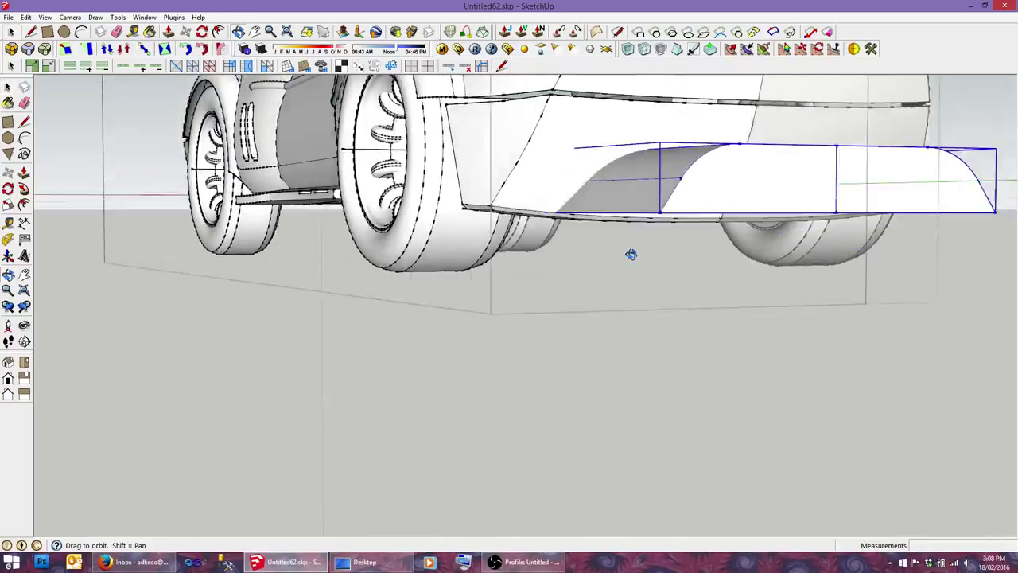
Step: Scale the left block to stretch it downward, make it taller, and lengthen it slightly
{"action": "scroll", "coordinate": [570, 250], "scroll_direction": "up", "scroll_amount": 2}
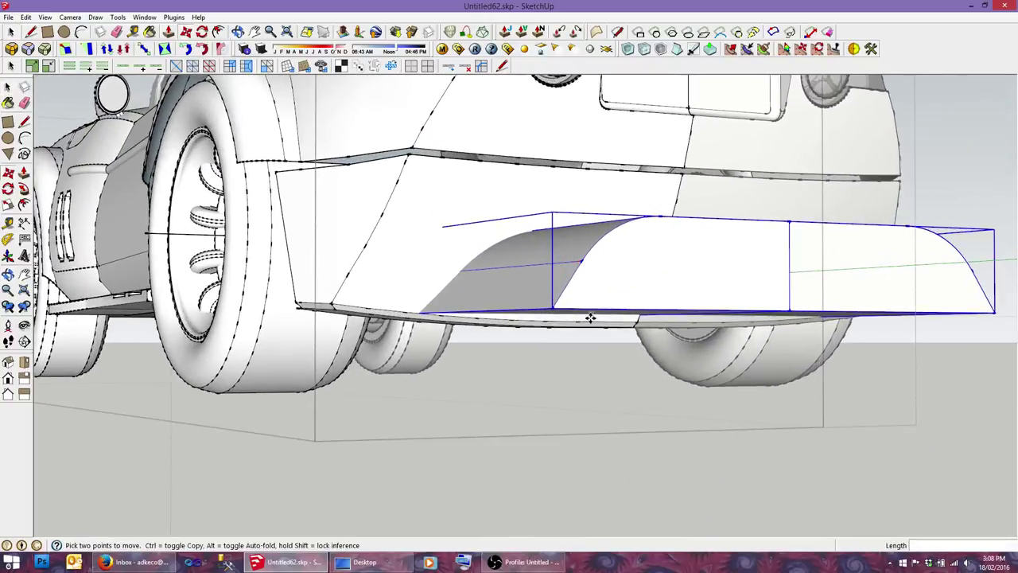
{"action": "key", "text": "s"}
{"action": "left_click_drag", "start_coordinate": [595, 321], "coordinate": [586, 339]}
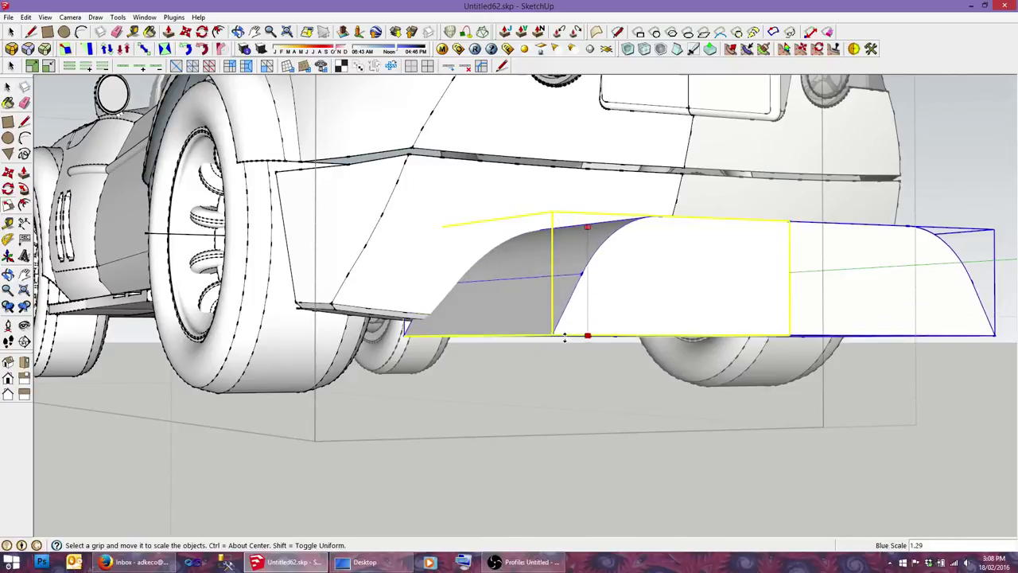
{"action": "key", "text": "space"}
{"action": "mouse_move", "coordinate": [581, 311]}
{"action": "middle_mouse_down"}
{"action": "mouse_move", "coordinate": [580, 359]}
{"action": "mouse_move", "coordinate": [611, 298]}
{"action": "middle_mouse_up"}
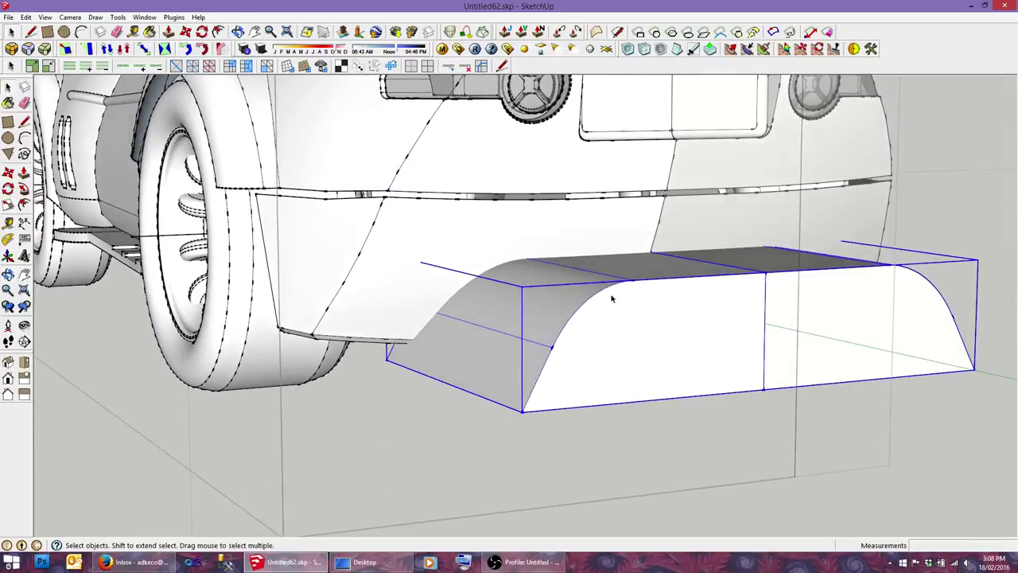
{"action": "key", "text": "s"}
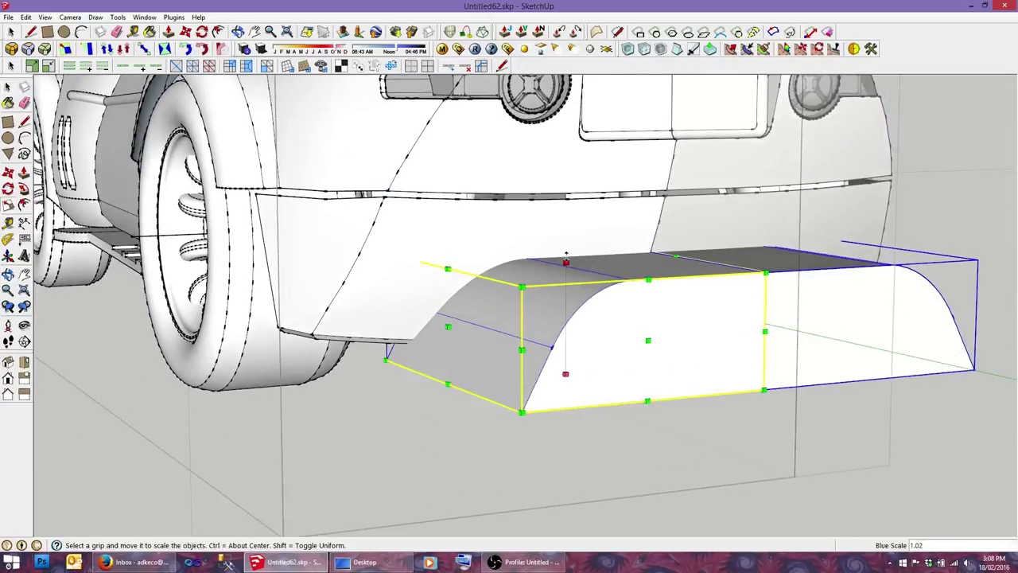
{"action": "left_click_drag", "start_coordinate": [567, 254], "coordinate": [567, 223]}
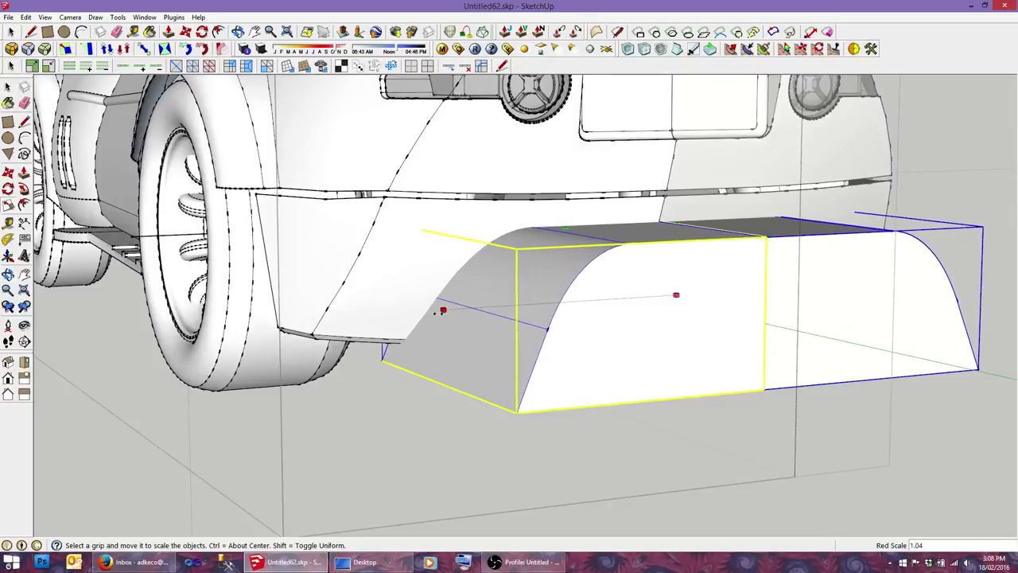
{"action": "left_click_drag", "start_coordinate": [449, 307], "coordinate": [439, 310]}
{"action": "key", "text": "space"}
Step: Rescale the block to shrink its height to 0.83
{"action": "scroll", "coordinate": [439, 310], "scroll_direction": "down", "scroll_amount": 5}
{"action": "mouse_move", "coordinate": [439, 310]}
{"action": "middle_mouse_down"}
{"action": "mouse_move", "coordinate": [382, 311]}
{"action": "mouse_move", "coordinate": [429, 327]}
{"action": "mouse_move", "coordinate": [389, 359]}
{"action": "mouse_move", "coordinate": [352, 317]}
{"action": "mouse_move", "coordinate": [507, 318]}
{"action": "mouse_move", "coordinate": [356, 340]}
{"action": "mouse_move", "coordinate": [536, 307]}
{"action": "mouse_move", "coordinate": [568, 243]}
{"action": "middle_mouse_up"}
{"action": "scroll", "coordinate": [389, 360], "scroll_direction": "up", "scroll_amount": 3}
{"action": "key", "text": "s"}
{"action": "key", "text": "space"}
{"action": "scroll", "coordinate": [508, 318], "scroll_direction": "up", "scroll_amount": 5}
{"action": "key", "text": "s"}
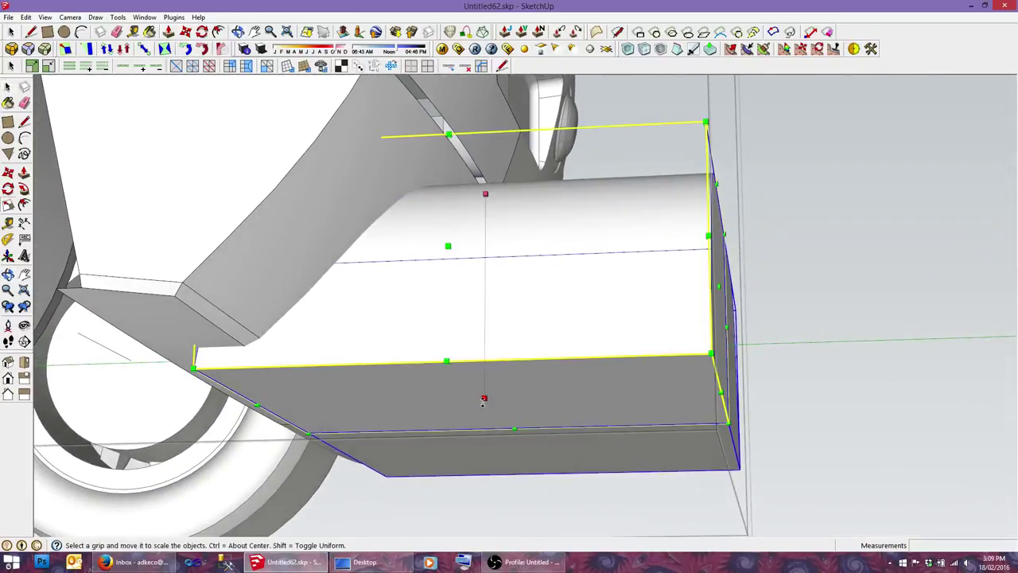
{"action": "mouse_move", "coordinate": [484, 399]}
{"action": "left_mouse_down"}
{"action": "mouse_move", "coordinate": [238, 340]}
{"action": "mouse_move", "coordinate": [286, 382]}
{"action": "mouse_move", "coordinate": [295, 377]}
{"action": "left_mouse_up"}
{"action": "key", "text": "space"}
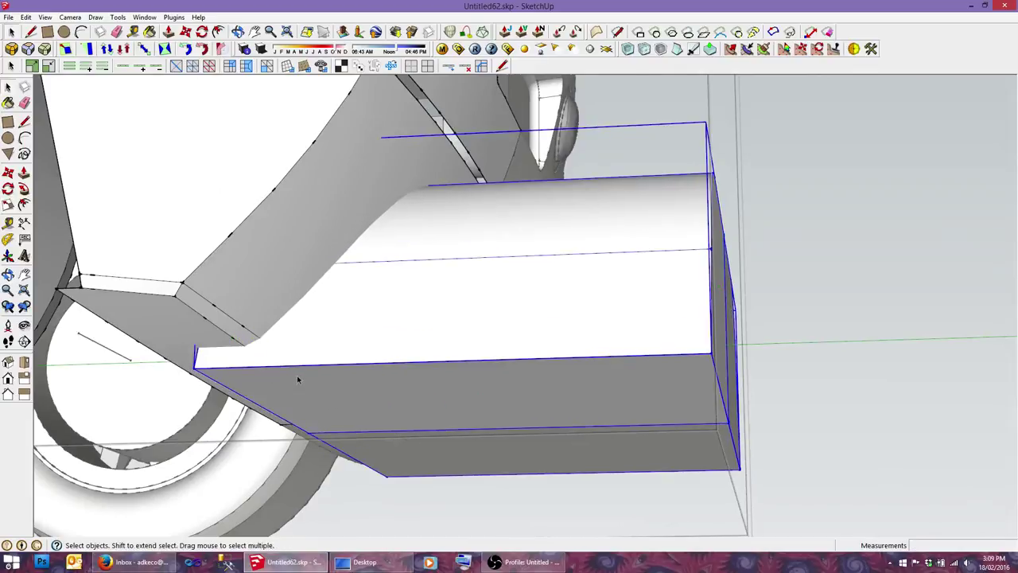
Step: Stretch the block sideways to 1.10 width
{"action": "mouse_move", "coordinate": [295, 377]}
{"action": "middle_mouse_down"}
{"action": "mouse_move", "coordinate": [404, 398]}
{"action": "mouse_move", "coordinate": [409, 430]}
{"action": "mouse_move", "coordinate": [289, 443]}
{"action": "mouse_move", "coordinate": [295, 329]}
{"action": "mouse_move", "coordinate": [398, 273]}
{"action": "mouse_move", "coordinate": [464, 284]}
{"action": "mouse_move", "coordinate": [472, 313]}
{"action": "middle_mouse_up"}
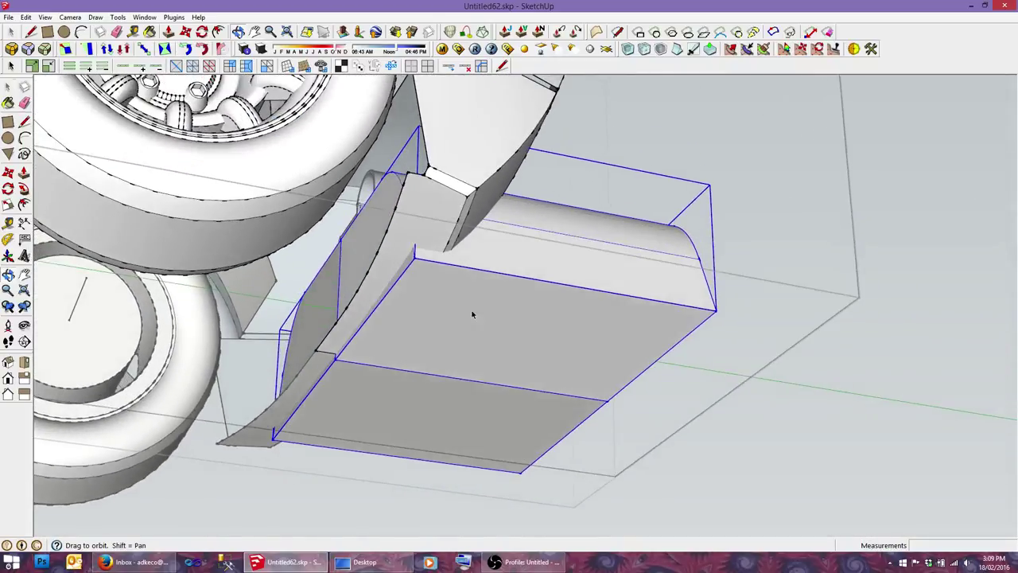
{"action": "key", "text": "s"}
{"action": "left_click_drag", "start_coordinate": [375, 248], "coordinate": [339, 249]}
{"action": "key", "text": "space"}
{"action": "mouse_move", "coordinate": [466, 323]}
{"action": "middle_mouse_down"}
{"action": "mouse_move", "coordinate": [461, 357]}
{"action": "mouse_move", "coordinate": [404, 400]}
{"action": "middle_mouse_up"}
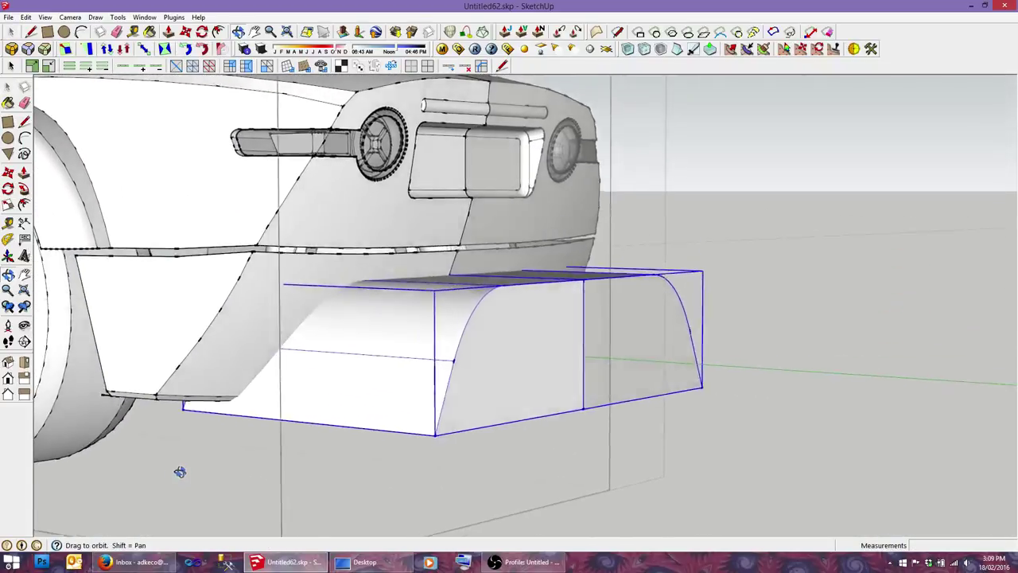
Step: Intersect the diffuser block's faces with the model and erase its front and bottom faces
{"action": "middle_click_drag", "start_coordinate": [458, 439], "coordinate": [181, 399]}
{"action": "right_click", "coordinate": [288, 364]}
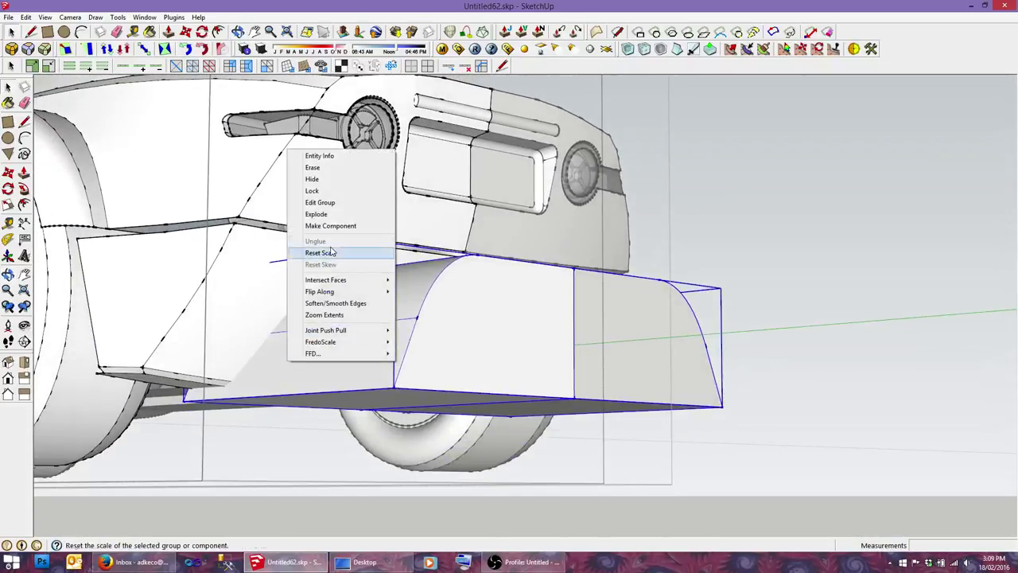
{"action": "left_click", "coordinate": [317, 214]}
{"action": "right_click", "coordinate": [365, 103]}
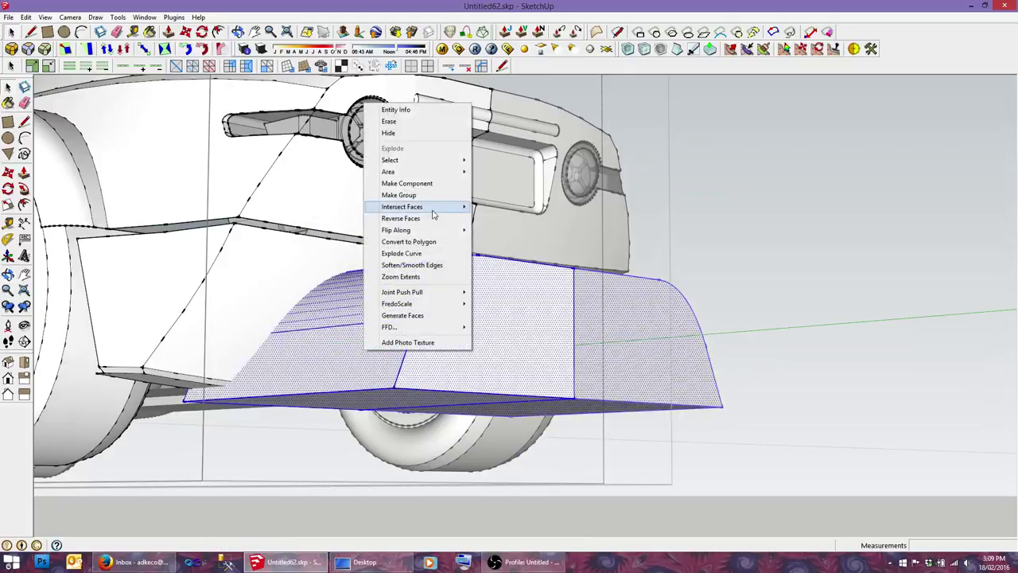
{"action": "left_click", "coordinate": [504, 206]}
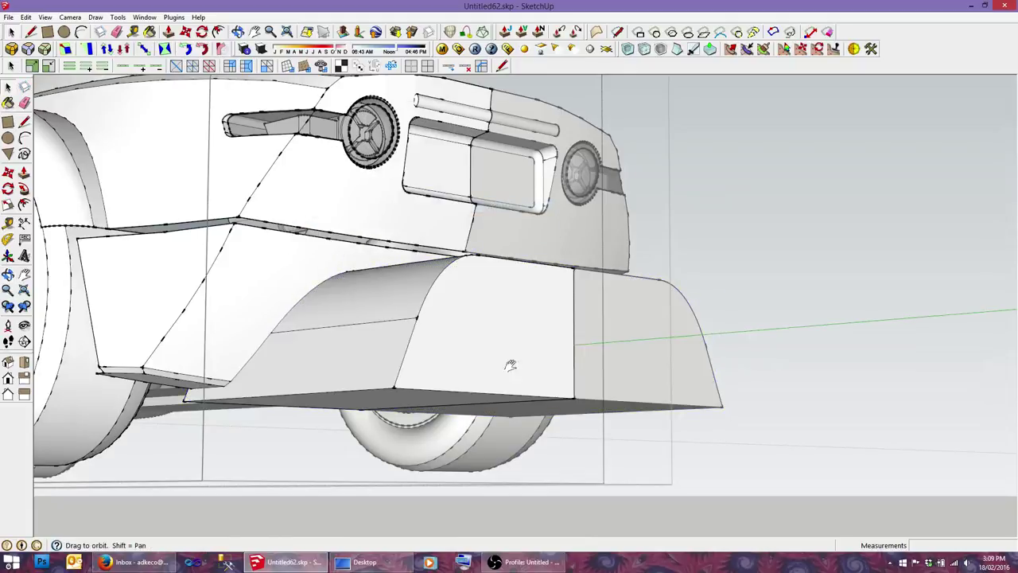
{"action": "middle_click_drag", "start_coordinate": [505, 359], "coordinate": [507, 291]}
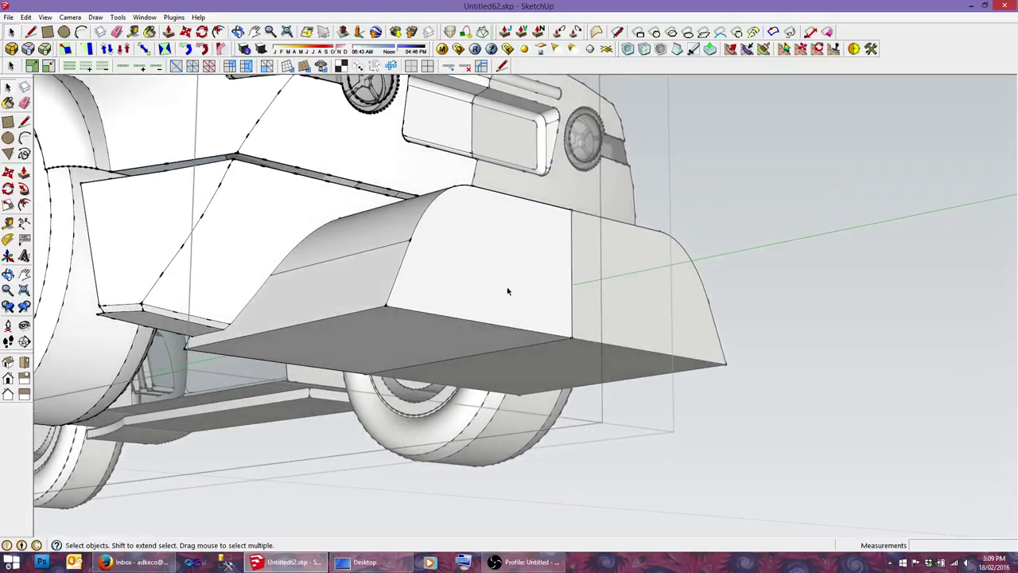
{"action": "left_click", "coordinate": [574, 333]}
Step: Move the curved fender edge left, back toward the car body
{"action": "mouse_move", "coordinate": [478, 248]}
{"action": "middle_mouse_down"}
{"action": "mouse_move", "coordinate": [525, 345]}
{"action": "mouse_move", "coordinate": [654, 371]}
{"action": "mouse_move", "coordinate": [654, 381]}
{"action": "mouse_move", "coordinate": [493, 390]}
{"action": "mouse_move", "coordinate": [681, 428]}
{"action": "mouse_move", "coordinate": [562, 285]}
{"action": "middle_mouse_up"}
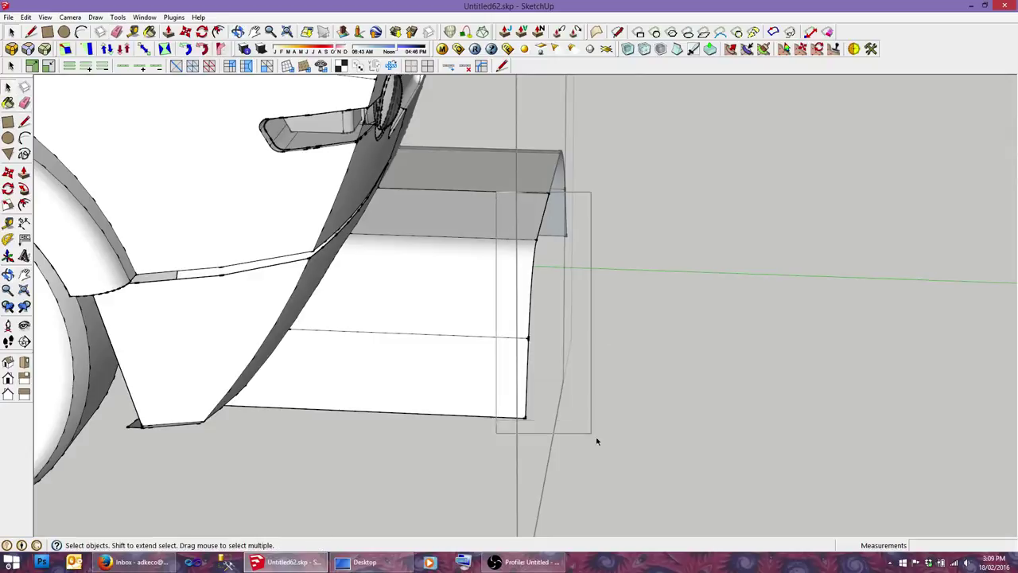
{"action": "left_click", "coordinate": [537, 242]}
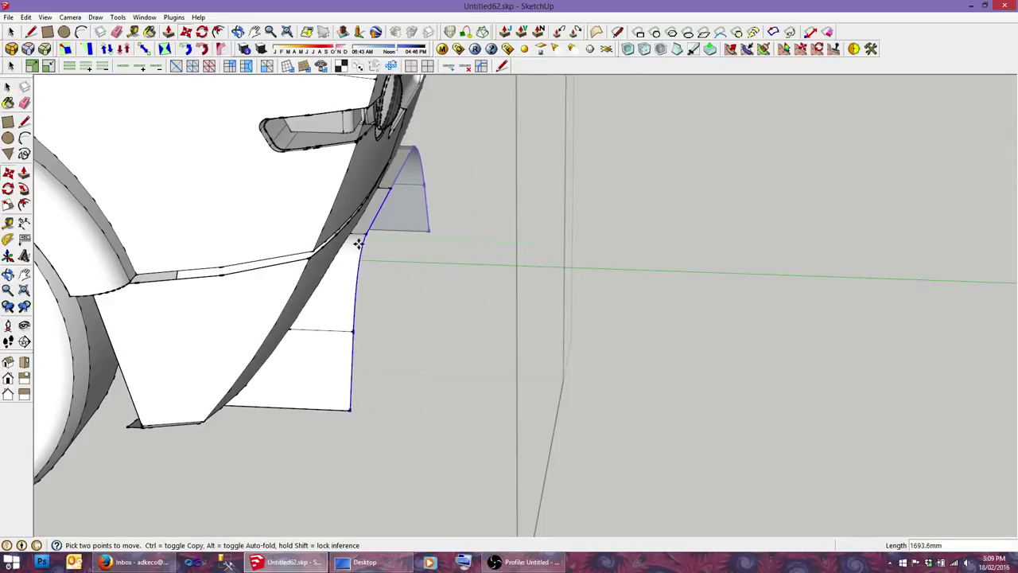
{"action": "left_click", "coordinate": [357, 242]}
{"action": "key", "text": "space"}
{"action": "mouse_move", "coordinate": [225, 341]}
{"action": "middle_mouse_down"}
{"action": "mouse_move", "coordinate": [475, 257]}
{"action": "mouse_move", "coordinate": [228, 209]}
{"action": "mouse_move", "coordinate": [295, 282]}
{"action": "mouse_move", "coordinate": [273, 350]}
{"action": "middle_mouse_up"}
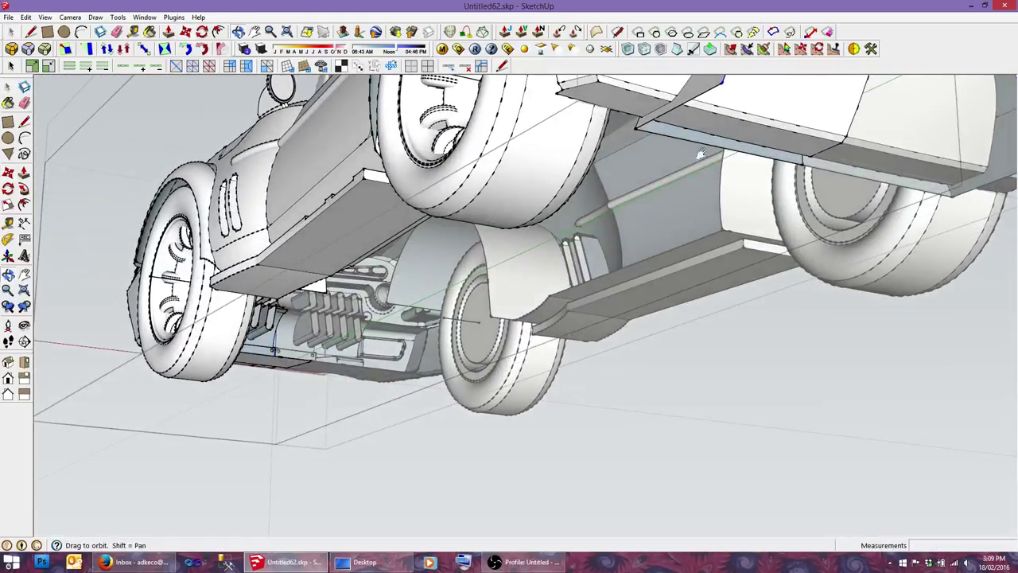
Step: Select and erase the leftover faces on the rear fender
{"action": "mouse_move", "coordinate": [700, 153]}
{"action": "middle_mouse_down"}
{"action": "mouse_move", "coordinate": [587, 234]}
{"action": "mouse_move", "coordinate": [603, 235]}
{"action": "middle_mouse_up"}
{"action": "left_click", "coordinate": [603, 235]}
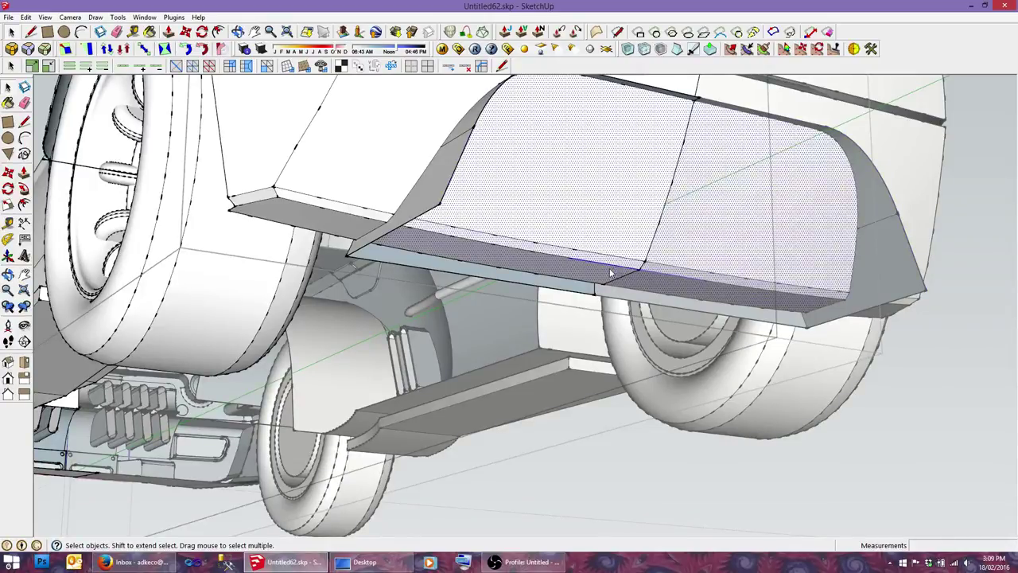
{"action": "right_click", "coordinate": [611, 269]}
{"action": "left_click", "coordinate": [628, 288]}
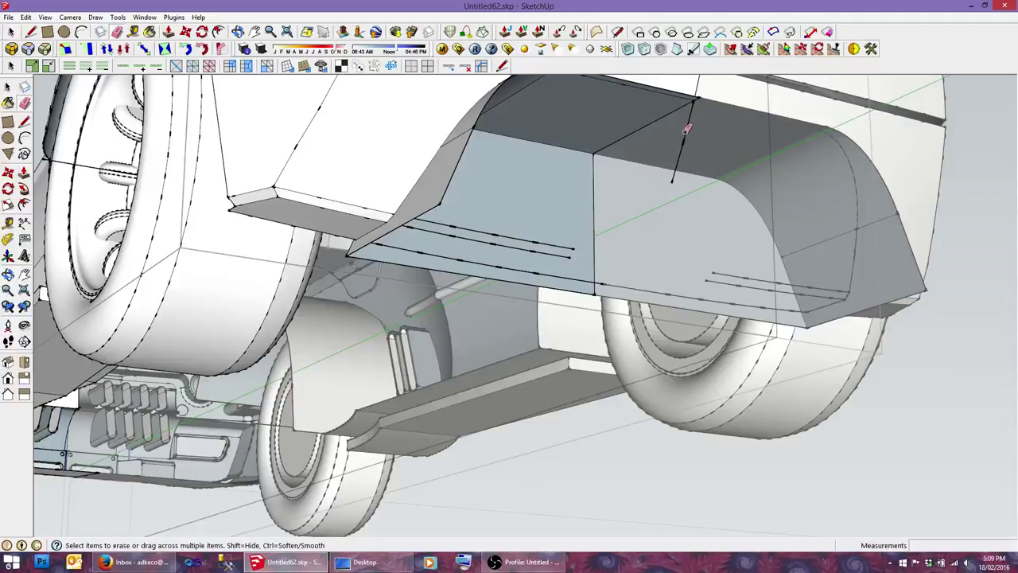
{"action": "scroll", "coordinate": [536, 202], "scroll_direction": "up", "scroll_amount": 3}
Step: Erase the stray parallel edges on the fender panel, undoing one mistaken erase
{"action": "key", "text": "e"}
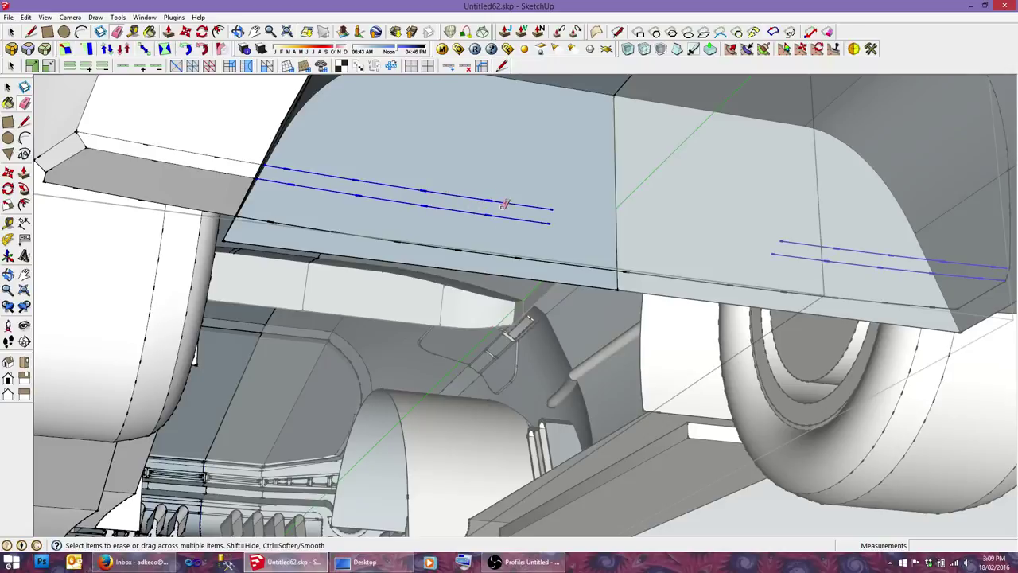
{"action": "left_click_drag", "start_coordinate": [505, 204], "coordinate": [501, 199]}
{"action": "middle_click_drag", "start_coordinate": [500, 198], "coordinate": [607, 232]}
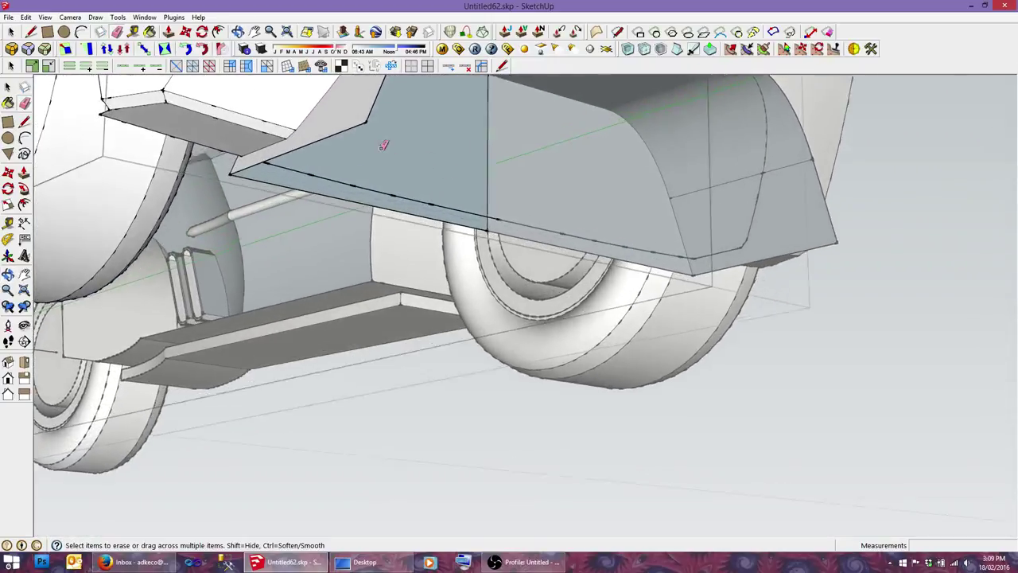
{"action": "scroll", "coordinate": [383, 146], "scroll_direction": "up", "scroll_amount": 2}
{"action": "scroll", "coordinate": [493, 227], "scroll_direction": "up", "scroll_amount": 2}
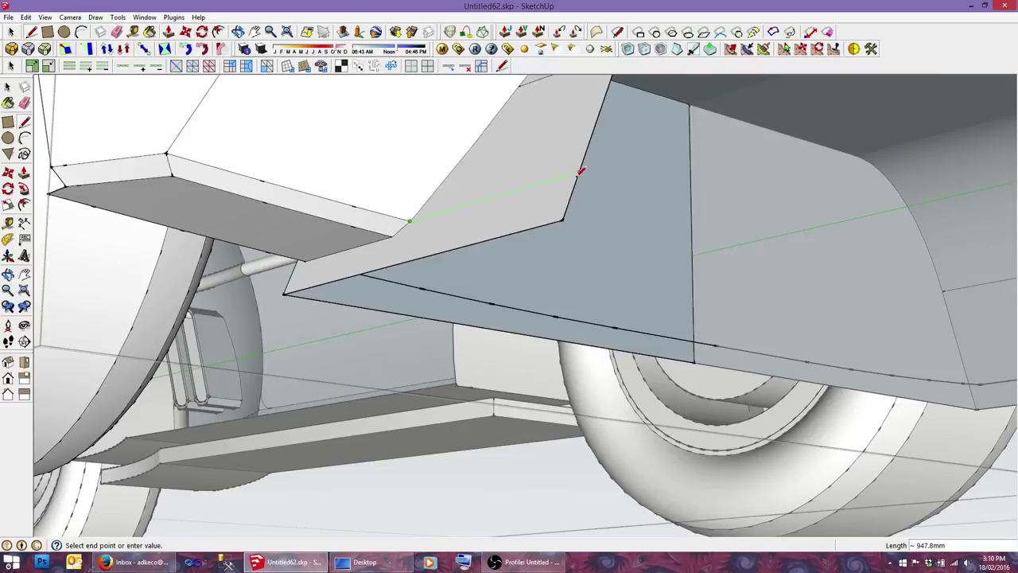
{"action": "key", "text": "e"}
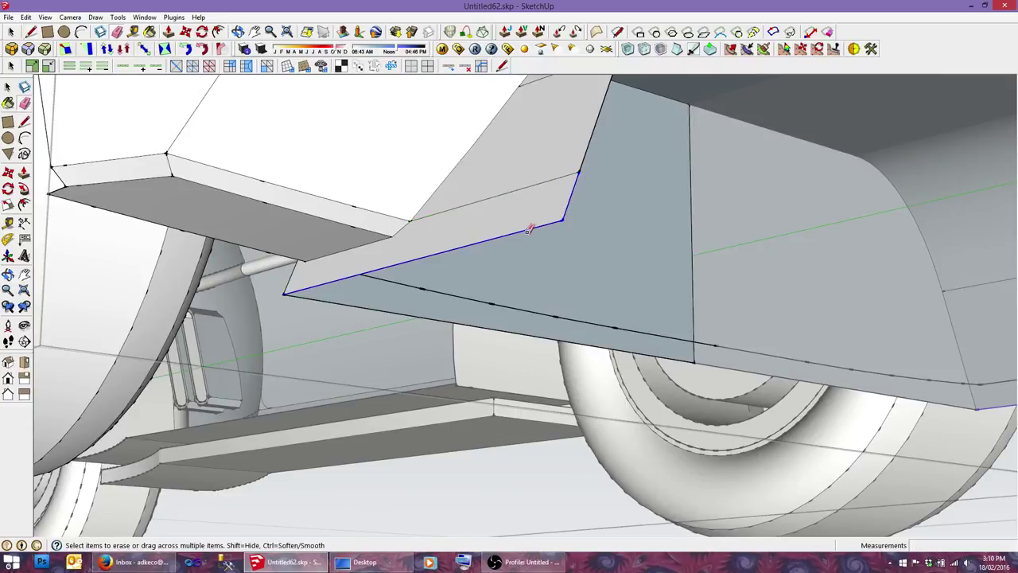
{"action": "mouse_move", "coordinate": [529, 229]}
{"action": "left_mouse_down"}
{"action": "mouse_move", "coordinate": [338, 277]}
{"action": "mouse_move", "coordinate": [599, 340]}
{"action": "left_mouse_up"}
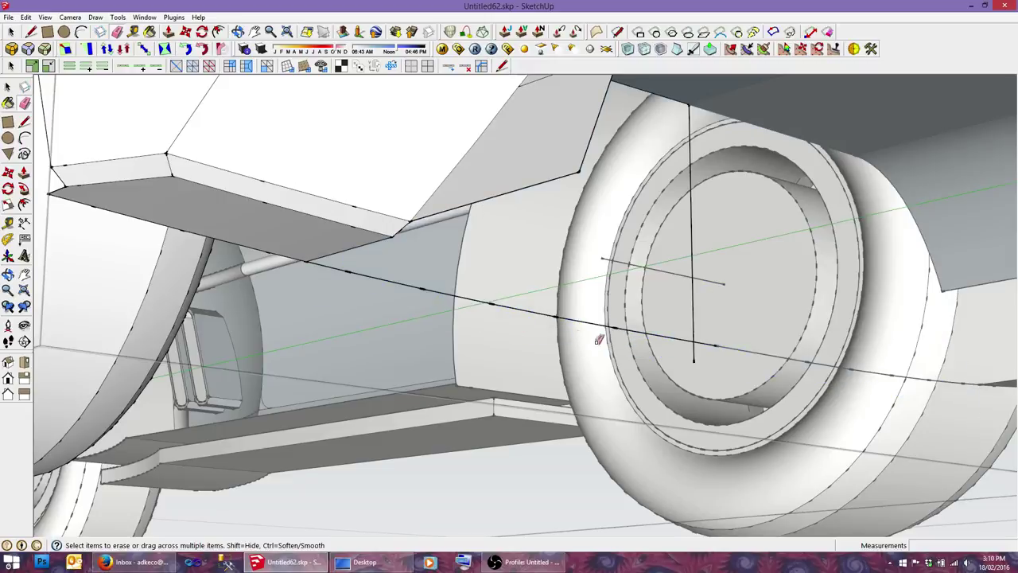
{"action": "key", "text": "ctrl+z"}
{"action": "mouse_move", "coordinate": [575, 276]}
{"action": "middle_mouse_down"}
{"action": "mouse_move", "coordinate": [518, 291]}
{"action": "mouse_move", "coordinate": [745, 284]}
{"action": "mouse_move", "coordinate": [762, 293]}
{"action": "mouse_move", "coordinate": [777, 355]}
{"action": "mouse_move", "coordinate": [765, 372]}
{"action": "mouse_move", "coordinate": [854, 386]}
{"action": "mouse_move", "coordinate": [643, 400]}
{"action": "mouse_move", "coordinate": [323, 351]}
{"action": "mouse_move", "coordinate": [132, 336]}
{"action": "middle_mouse_up"}
{"action": "scroll", "coordinate": [485, 296], "scroll_direction": "up", "scroll_amount": 3}
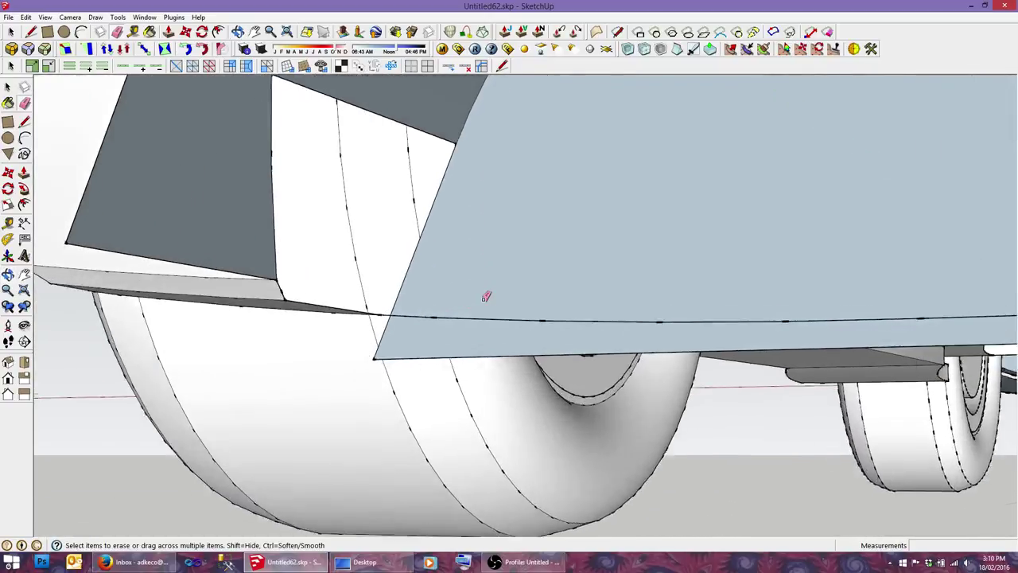
Step: Erase the panel faces above the wheel arch
{"action": "mouse_move", "coordinate": [484, 295]}
{"action": "middle_mouse_down"}
{"action": "mouse_move", "coordinate": [393, 382]}
{"action": "mouse_move", "coordinate": [582, 354]}
{"action": "mouse_move", "coordinate": [449, 361]}
{"action": "mouse_move", "coordinate": [429, 347]}
{"action": "mouse_move", "coordinate": [443, 289]}
{"action": "mouse_move", "coordinate": [632, 236]}
{"action": "mouse_move", "coordinate": [554, 240]}
{"action": "mouse_move", "coordinate": [878, 218]}
{"action": "mouse_move", "coordinate": [385, 275]}
{"action": "mouse_move", "coordinate": [348, 319]}
{"action": "mouse_move", "coordinate": [353, 334]}
{"action": "mouse_move", "coordinate": [448, 342]}
{"action": "mouse_move", "coordinate": [602, 334]}
{"action": "mouse_move", "coordinate": [652, 309]}
{"action": "mouse_move", "coordinate": [652, 246]}
{"action": "mouse_move", "coordinate": [586, 239]}
{"action": "mouse_move", "coordinate": [437, 325]}
{"action": "middle_mouse_up"}
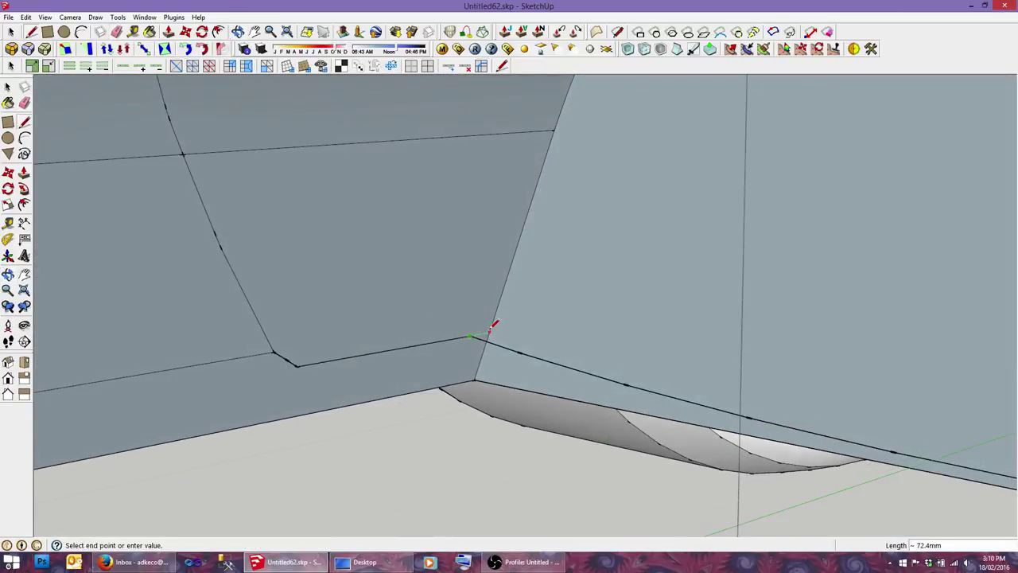
{"action": "mouse_move", "coordinate": [396, 333]}
{"action": "middle_mouse_down"}
{"action": "mouse_move", "coordinate": [387, 341]}
{"action": "mouse_move", "coordinate": [594, 291]}
{"action": "mouse_move", "coordinate": [912, 263]}
{"action": "mouse_move", "coordinate": [915, 254]}
{"action": "mouse_move", "coordinate": [774, 307]}
{"action": "middle_mouse_up"}
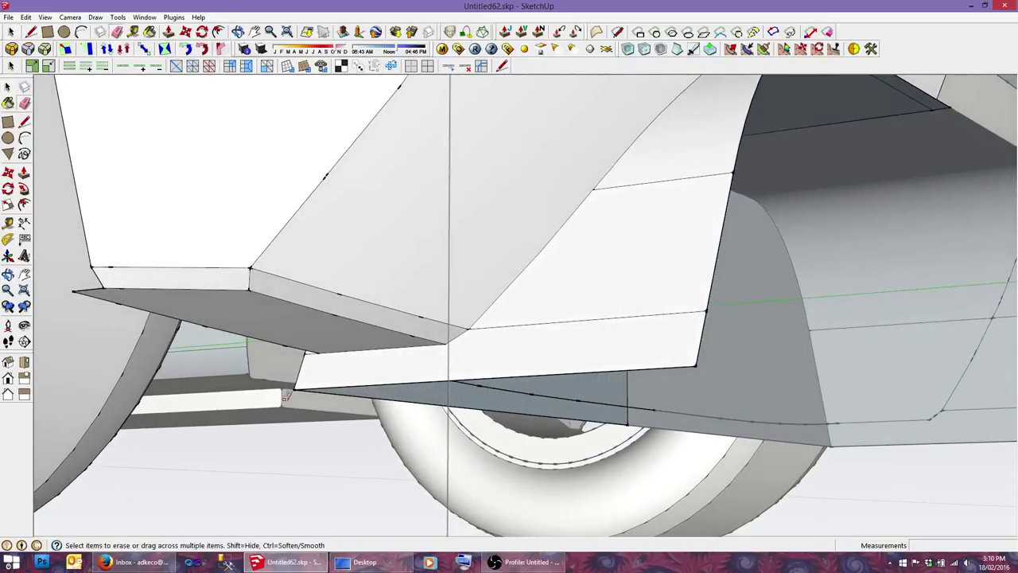
{"action": "left_click_drag", "start_coordinate": [296, 389], "coordinate": [484, 374]}
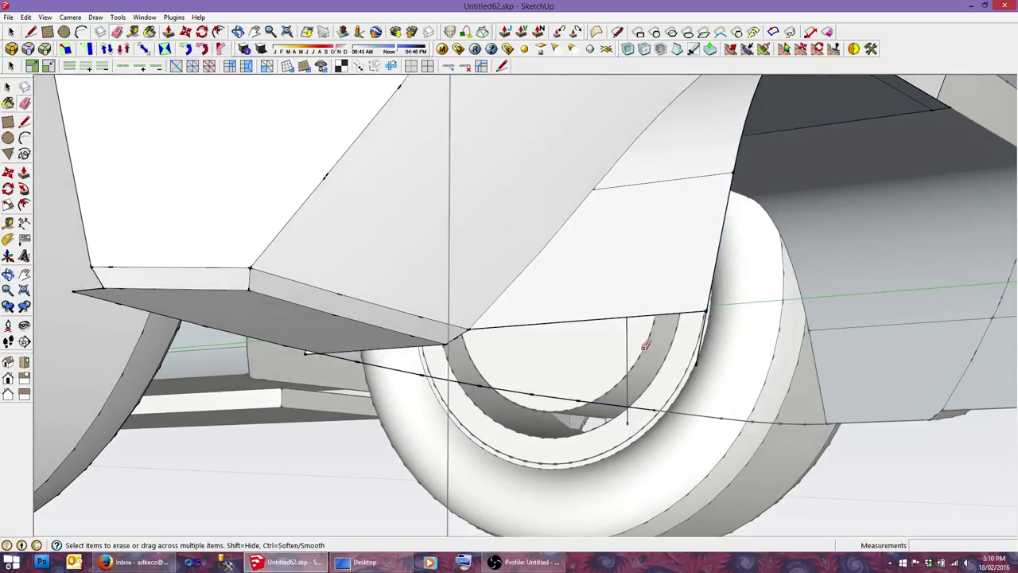
{"action": "mouse_move", "coordinate": [618, 344]}
{"action": "middle_mouse_down"}
{"action": "mouse_move", "coordinate": [475, 302]}
{"action": "mouse_move", "coordinate": [284, 331]}
{"action": "mouse_move", "coordinate": [454, 337]}
{"action": "mouse_move", "coordinate": [91, 375]}
{"action": "mouse_move", "coordinate": [352, 366]}
{"action": "mouse_move", "coordinate": [352, 398]}
{"action": "middle_mouse_up"}
{"action": "key", "text": "l"}
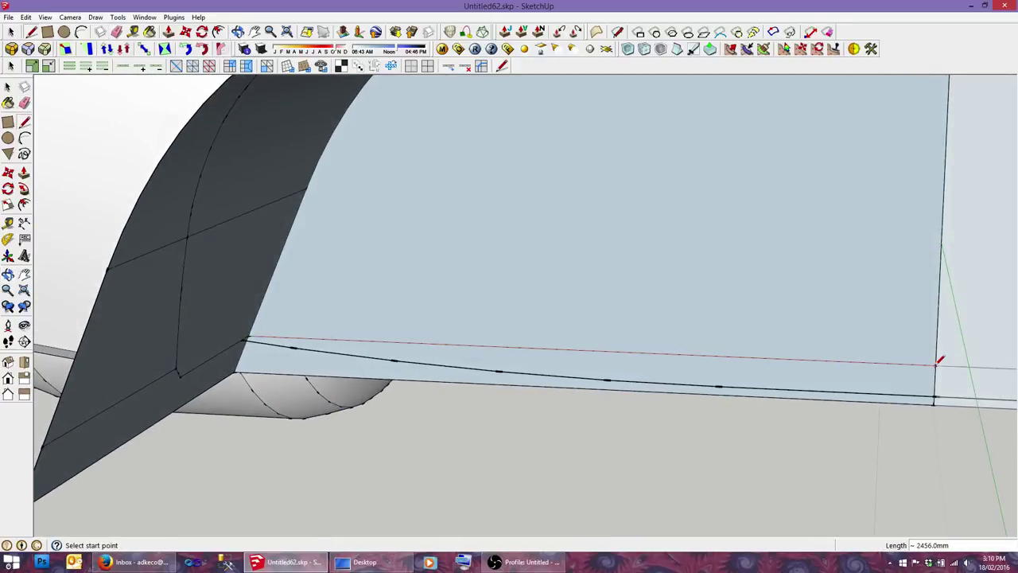
Step: Erase the stray bottom edge strip and the lower dark panel face, leaving an arched opening
{"action": "key", "text": "e"}
{"action": "middle_click_drag", "start_coordinate": [546, 357], "coordinate": [851, 393]}
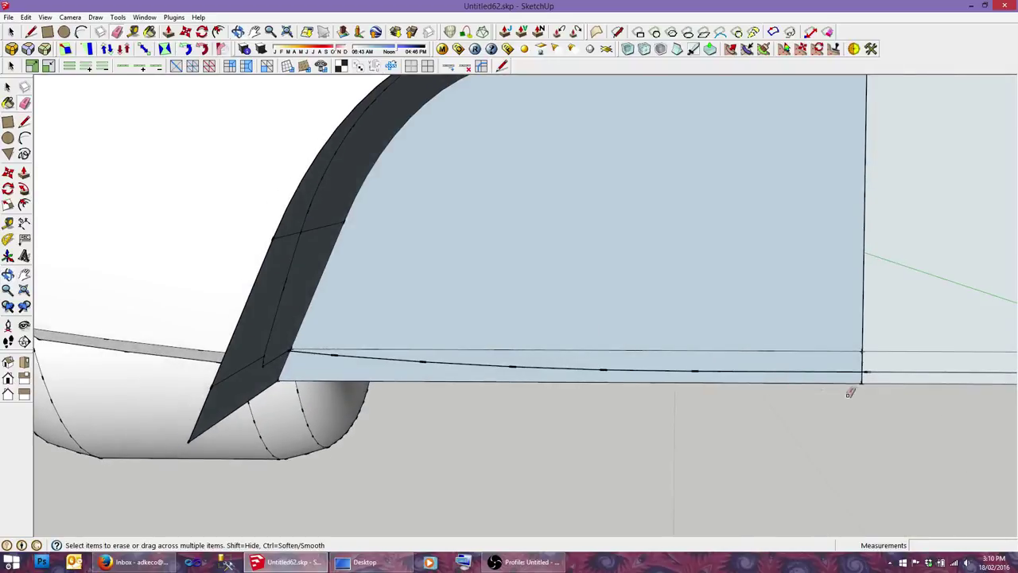
{"action": "left_click", "coordinate": [865, 379]}
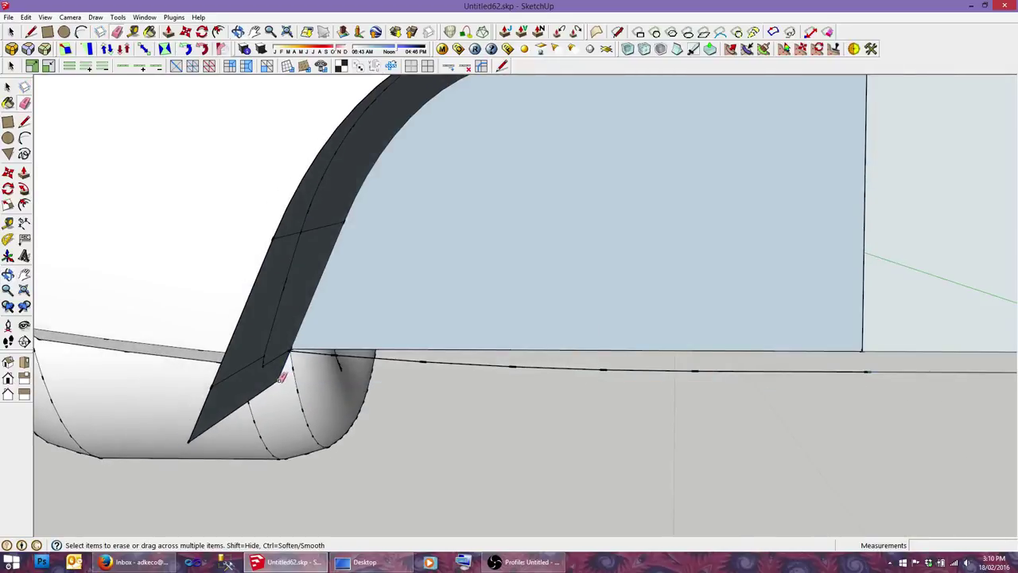
{"action": "left_click", "coordinate": [253, 395]}
{"action": "mouse_move", "coordinate": [267, 379]}
{"action": "middle_mouse_down"}
{"action": "mouse_move", "coordinate": [498, 294]}
{"action": "mouse_move", "coordinate": [902, 204]}
{"action": "mouse_move", "coordinate": [431, 277]}
{"action": "middle_mouse_up"}
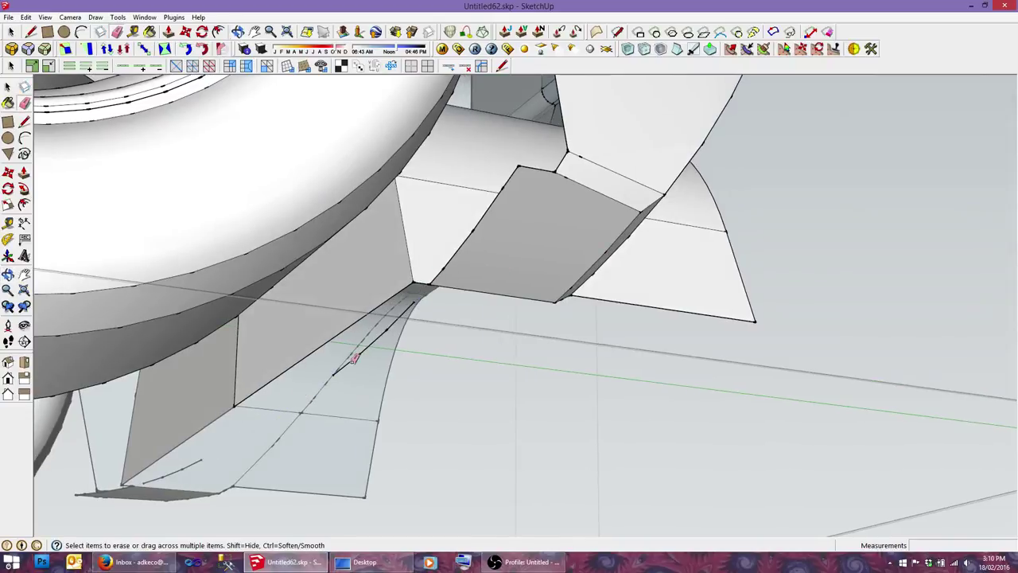
{"action": "mouse_move", "coordinate": [506, 315]}
{"action": "middle_mouse_down"}
{"action": "mouse_move", "coordinate": [320, 323]}
{"action": "mouse_move", "coordinate": [459, 297]}
{"action": "mouse_move", "coordinate": [557, 369]}
{"action": "mouse_move", "coordinate": [650, 374]}
{"action": "mouse_move", "coordinate": [320, 446]}
{"action": "mouse_move", "coordinate": [46, 443]}
{"action": "mouse_move", "coordinate": [299, 358]}
{"action": "mouse_move", "coordinate": [420, 349]}
{"action": "middle_mouse_up"}
{"action": "scroll", "coordinate": [597, 364], "scroll_direction": "down", "scroll_amount": 5}
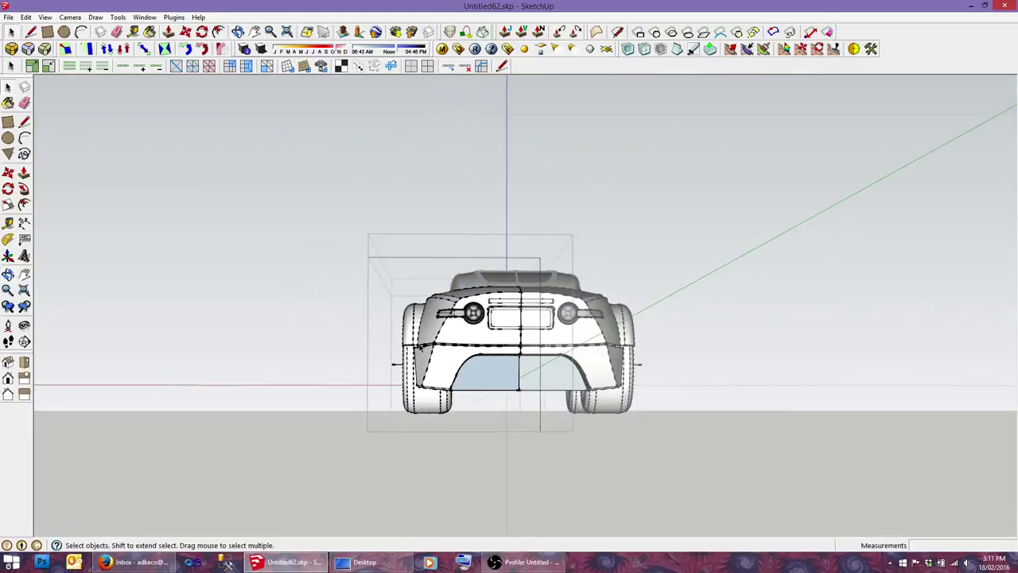
Step: Reverse the faces of the diffuser panel under the rear bumper so they show white
{"action": "scroll", "coordinate": [523, 366], "scroll_direction": "up", "scroll_amount": 3}
{"action": "mouse_move", "coordinate": [522, 366]}
{"action": "middle_mouse_down"}
{"action": "mouse_move", "coordinate": [409, 291]}
{"action": "mouse_move", "coordinate": [420, 317]}
{"action": "mouse_move", "coordinate": [383, 366]}
{"action": "middle_mouse_up"}
{"action": "left_click", "coordinate": [382, 365]}
{"action": "scroll", "coordinate": [382, 365], "scroll_direction": "up", "scroll_amount": 3}
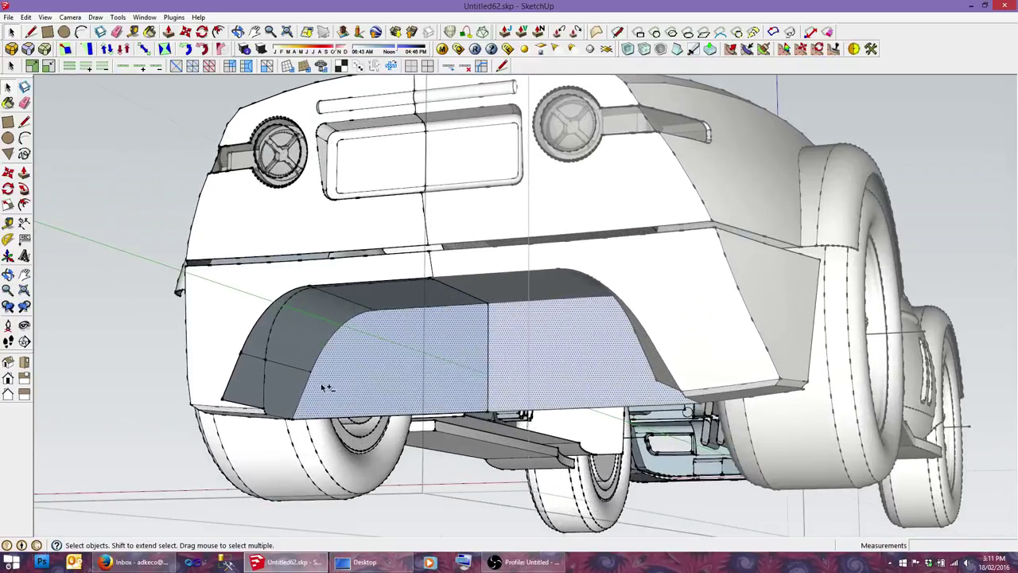
{"action": "right_click", "coordinate": [378, 304]}
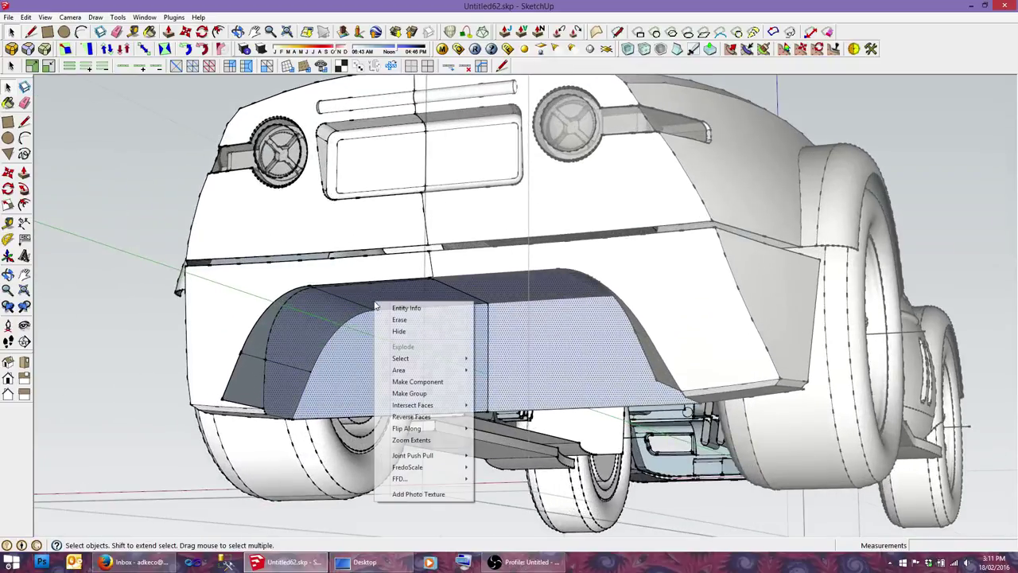
{"action": "left_click", "coordinate": [410, 417]}
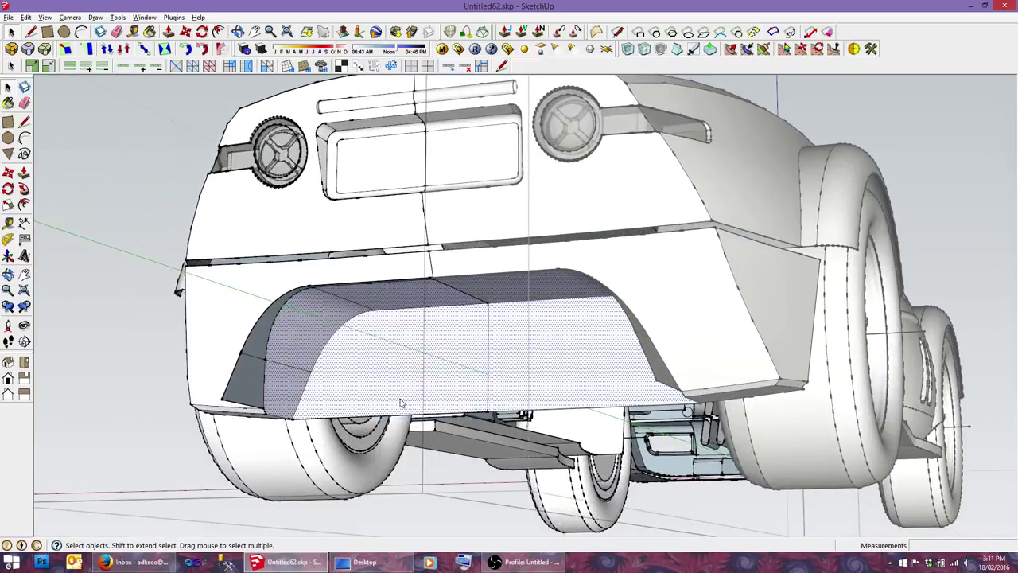
{"action": "middle_click", "coordinate": [398, 385]}
{"action": "mouse_move", "coordinate": [399, 389]}
{"action": "middle_mouse_down"}
{"action": "mouse_move", "coordinate": [445, 364]}
{"action": "mouse_move", "coordinate": [501, 494]}
{"action": "middle_mouse_up"}
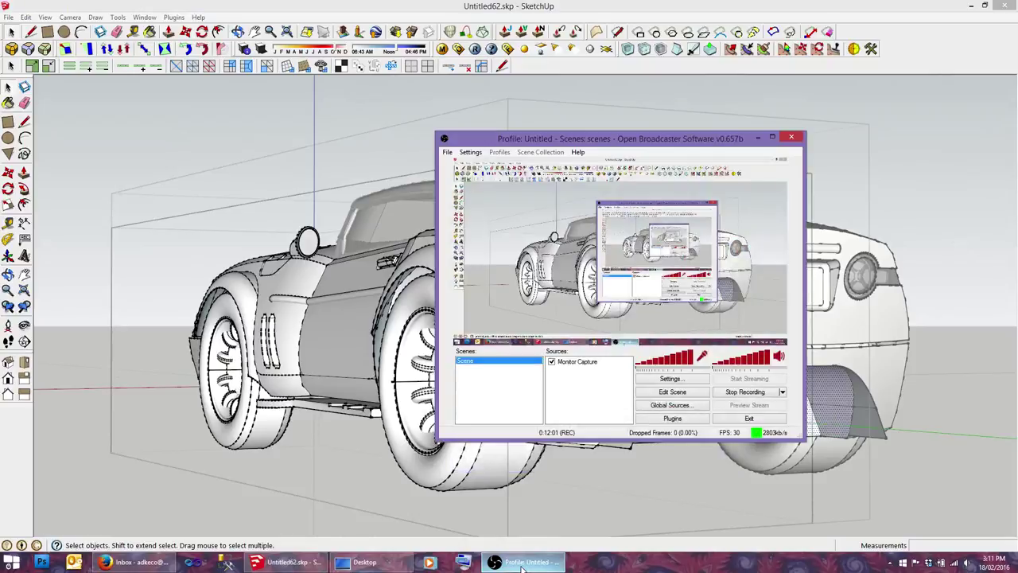